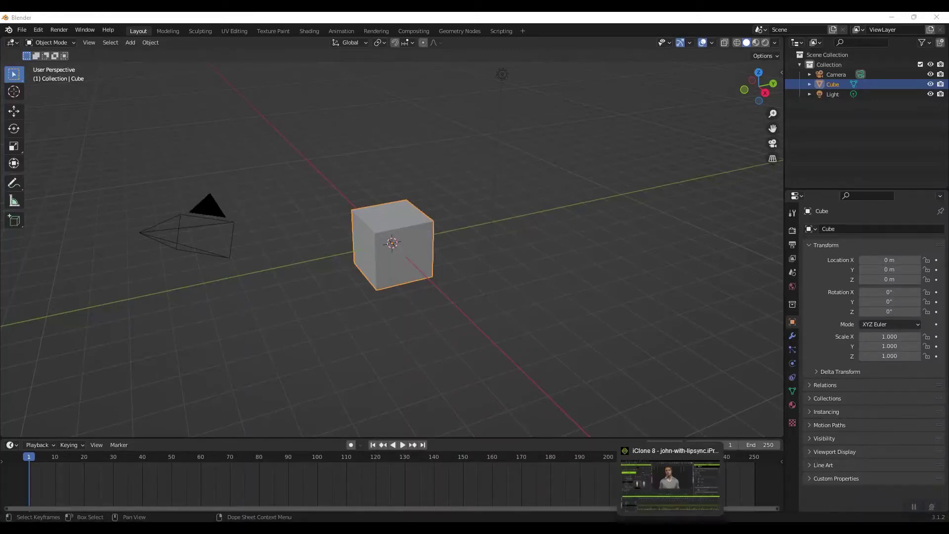
- Look over the iClone lip-sync project and Blender's default scene, and switch to the glTF Viewer page in Chrome
{"action": "left_click", "coordinate": [620, 488]}
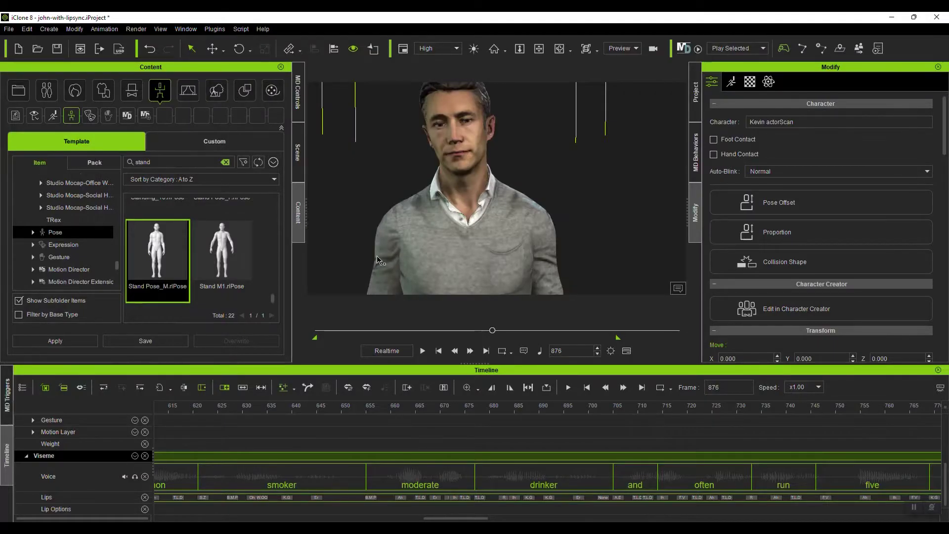
{"action": "left_click", "coordinate": [623, 512]}
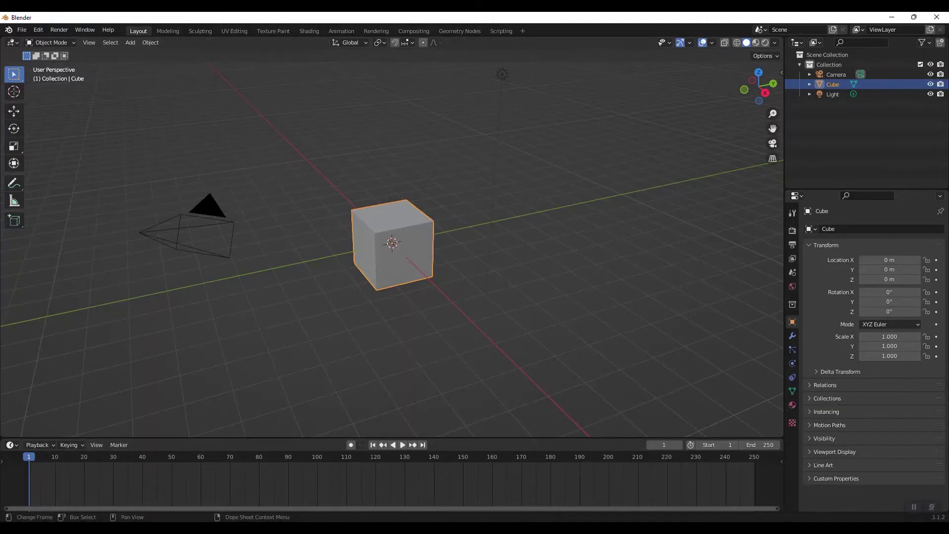
{"action": "left_click", "coordinate": [187, 522]}
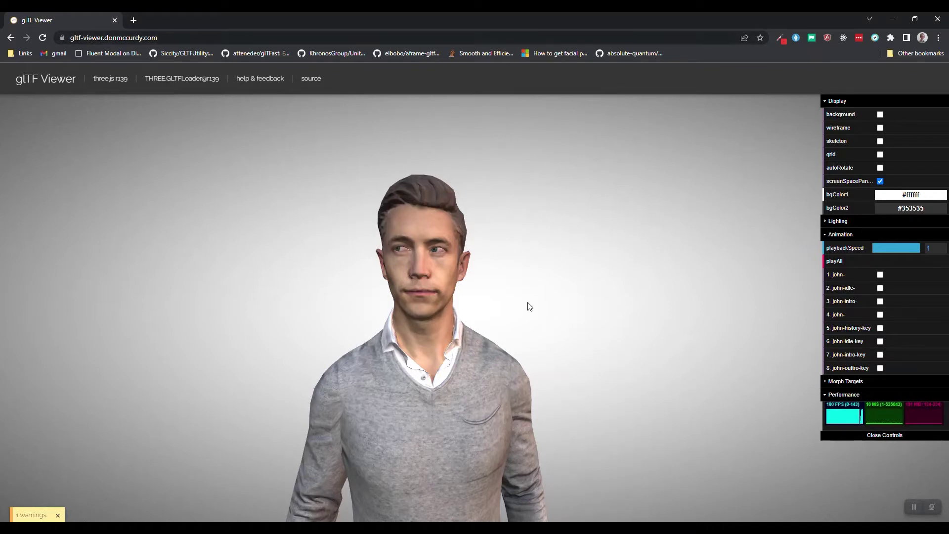
- Preview the john-intro- body and john-intro-key facial animations separately and together, and turn both off
{"action": "scroll", "coordinate": [606, 289], "scroll_direction": "down", "scroll_amount": 5}
{"action": "scroll", "coordinate": [597, 293], "scroll_direction": "up", "scroll_amount": 5}
{"action": "right_click_drag", "start_coordinate": [599, 288], "coordinate": [675, 233]}
{"action": "mouse_move", "coordinate": [674, 233]}
{"action": "left_mouse_down"}
{"action": "mouse_move", "coordinate": [648, 244]}
{"action": "mouse_move", "coordinate": [610, 237]}
{"action": "mouse_move", "coordinate": [686, 237]}
{"action": "left_mouse_up"}
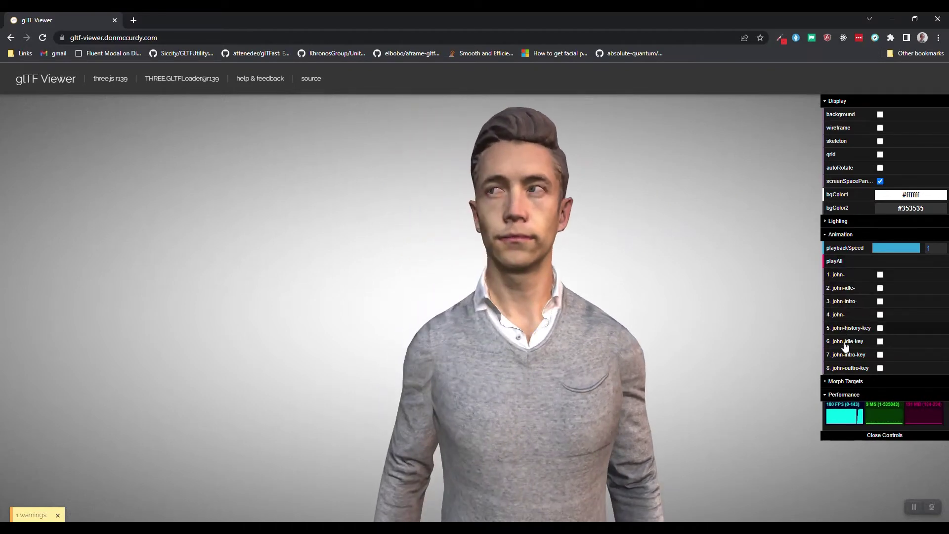
{"action": "left_click", "coordinate": [880, 355]}
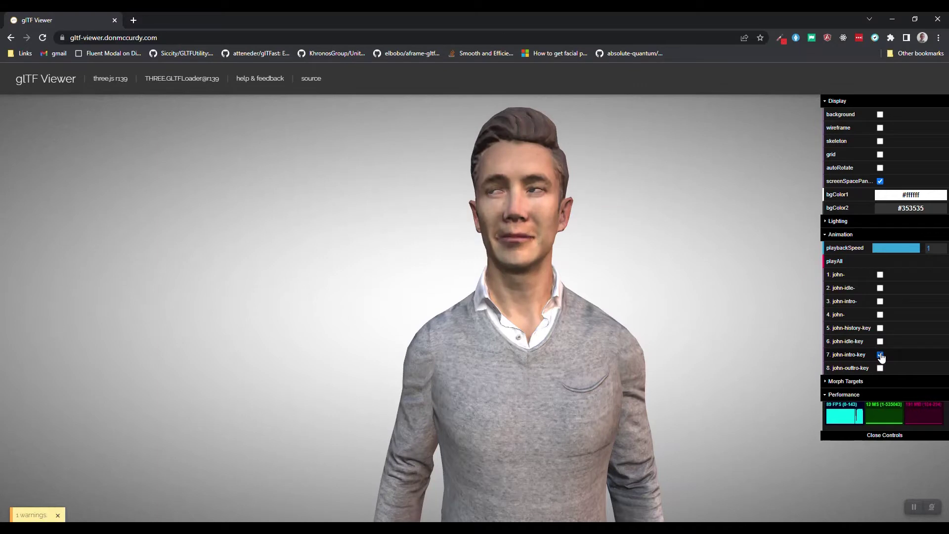
{"action": "left_click", "coordinate": [879, 355]}
{"action": "left_click", "coordinate": [879, 302]}
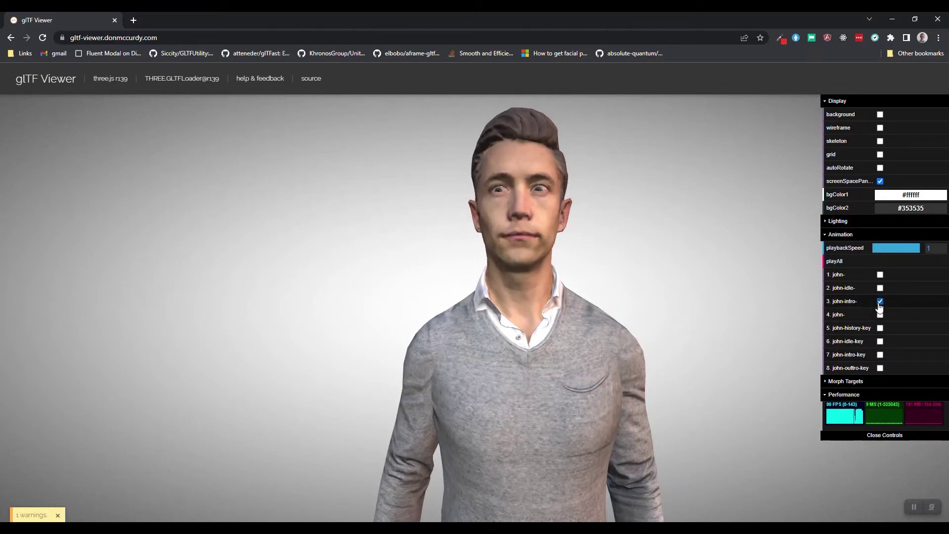
{"action": "left_click", "coordinate": [879, 355]}
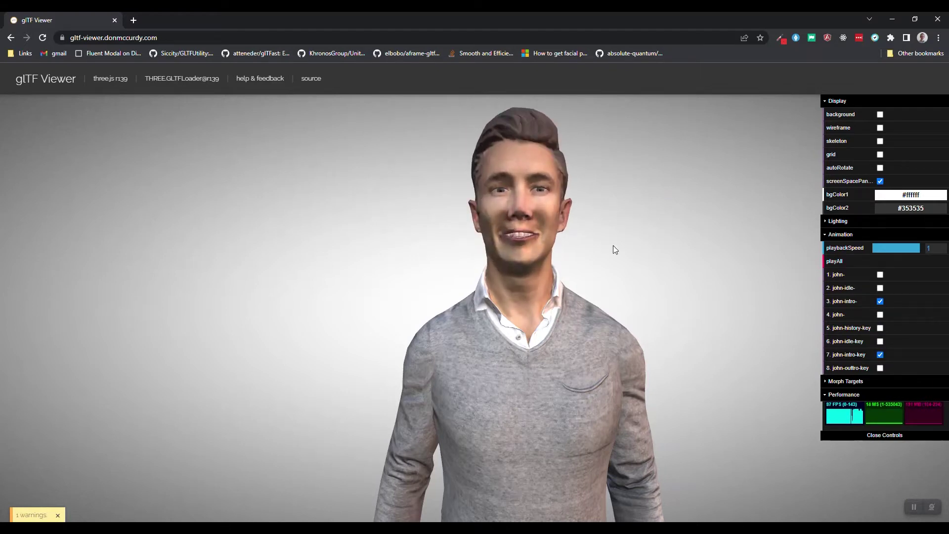
{"action": "left_click", "coordinate": [880, 354]}
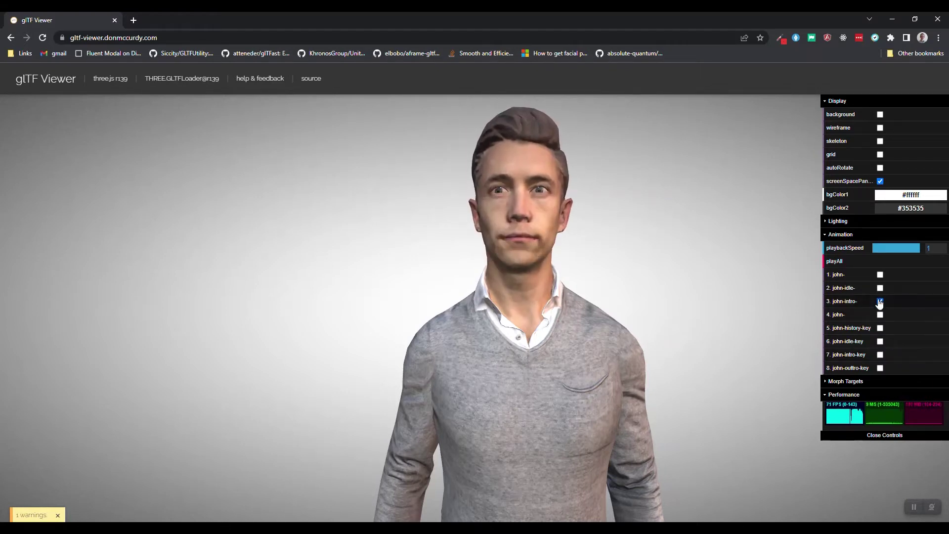
{"action": "left_click", "coordinate": [879, 301]}
- Preview john-idle- in combination with john-outtro-key, john-history-key and the fourth animation, and turn all animations off
{"action": "left_click", "coordinate": [880, 287]}
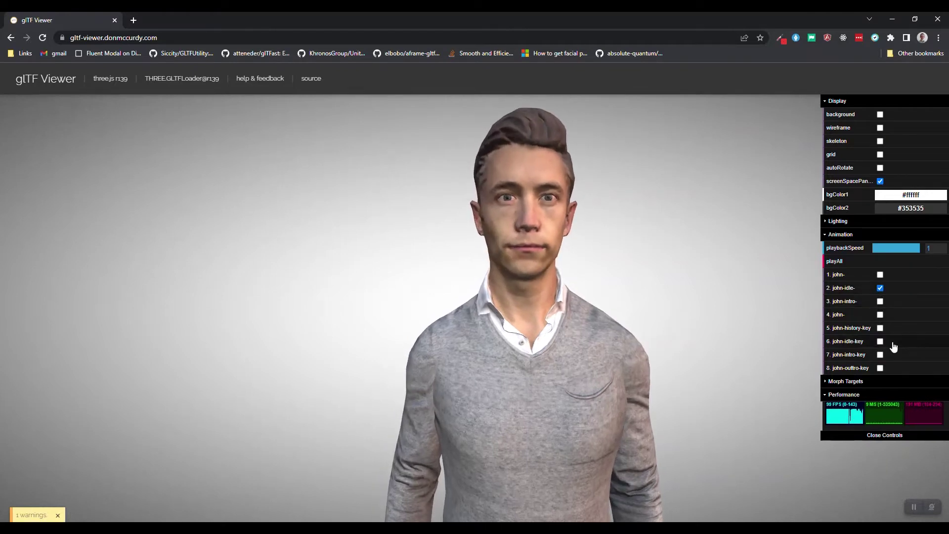
{"action": "left_click", "coordinate": [880, 368]}
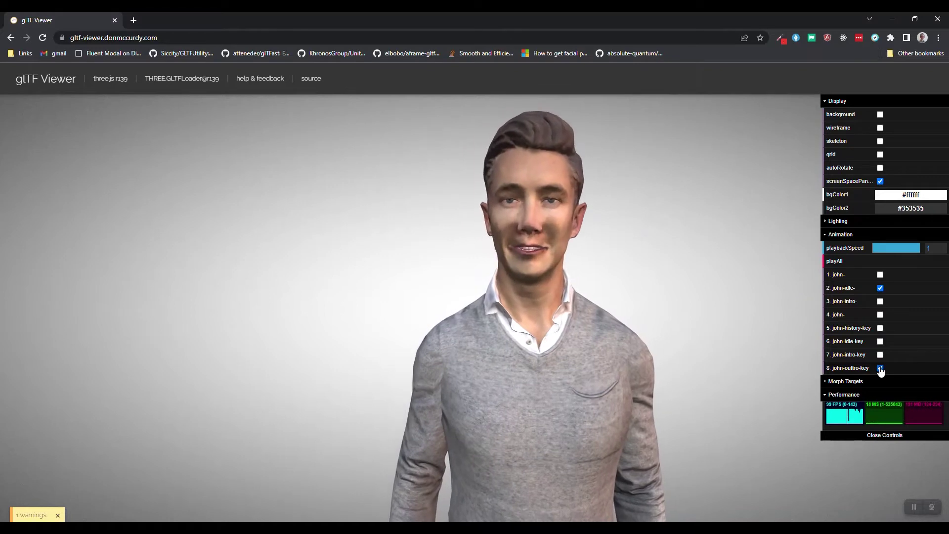
{"action": "left_click", "coordinate": [879, 368]}
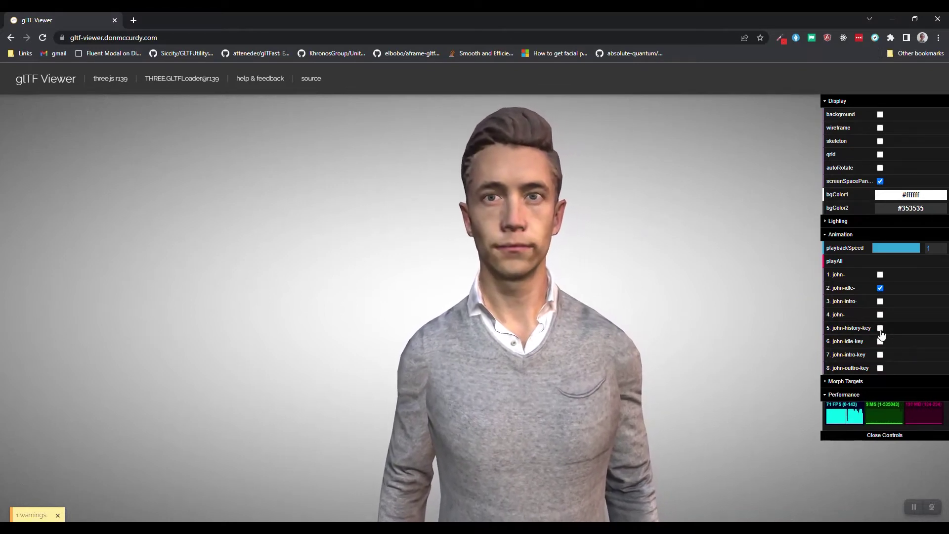
{"action": "left_click", "coordinate": [880, 328]}
{"action": "left_click", "coordinate": [880, 328]}
{"action": "left_click", "coordinate": [879, 315]}
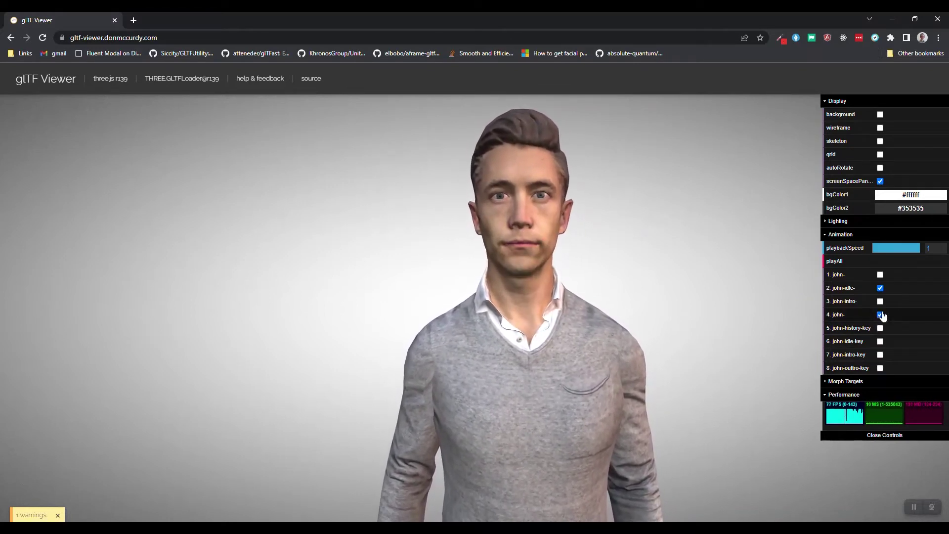
{"action": "left_click", "coordinate": [879, 288]}
{"action": "left_click", "coordinate": [880, 314]}
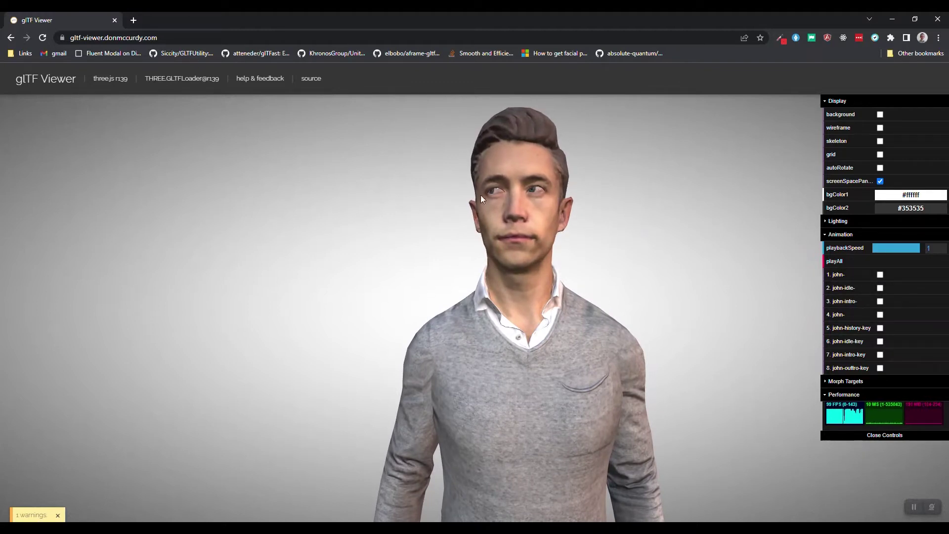
- Check the exported john all blender.glb file in the test7 folder and return to iClone
{"action": "left_click", "coordinate": [322, 527]}
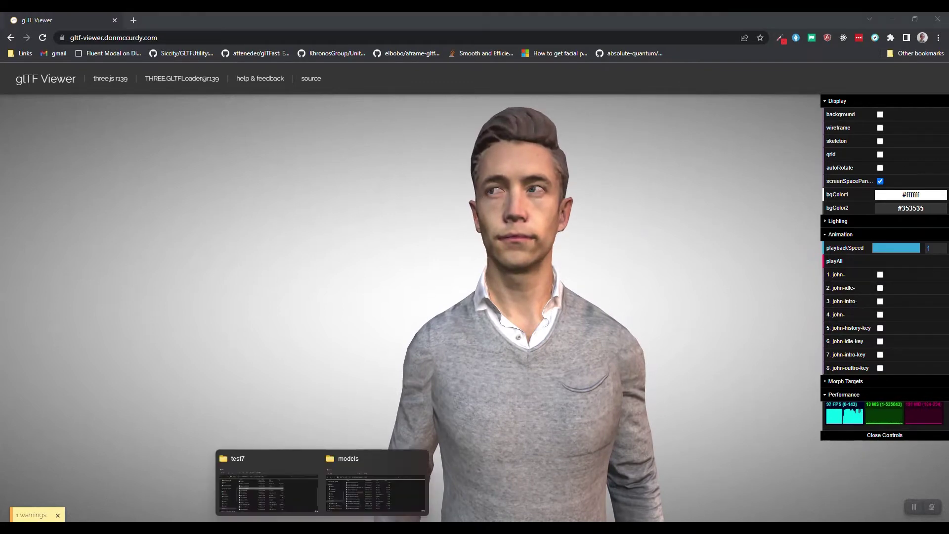
{"action": "left_click", "coordinate": [269, 484]}
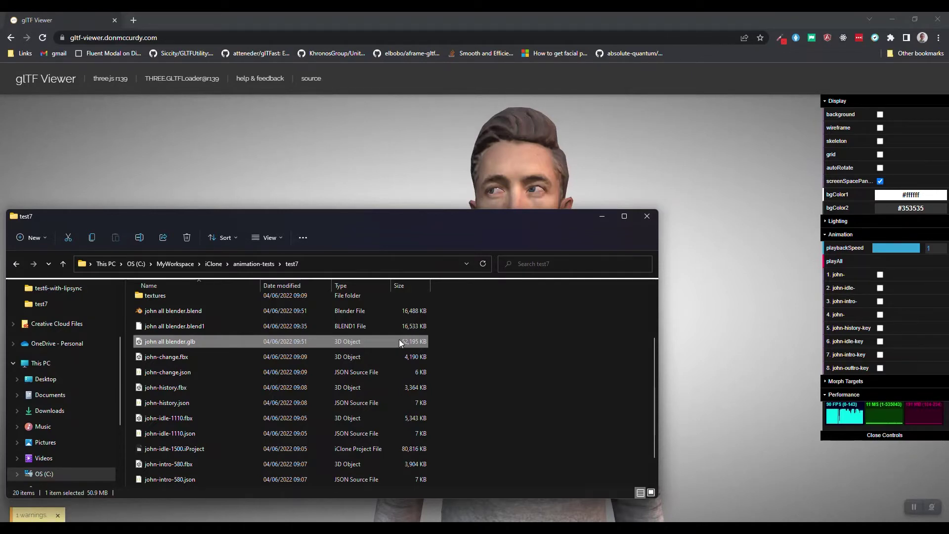
{"action": "left_click", "coordinate": [600, 218]}
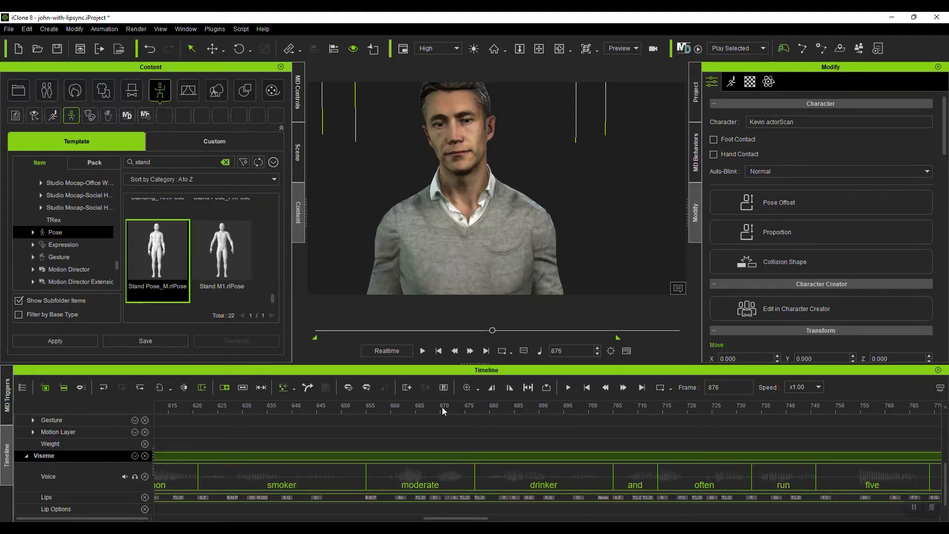
- Examine the John-Intro and John-History viseme clips along the timeline, scrubbing to frame 62 and returning to the start
{"action": "left_click_drag", "start_coordinate": [466, 518], "coordinate": [198, 518]}
{"action": "left_click", "coordinate": [197, 454]}
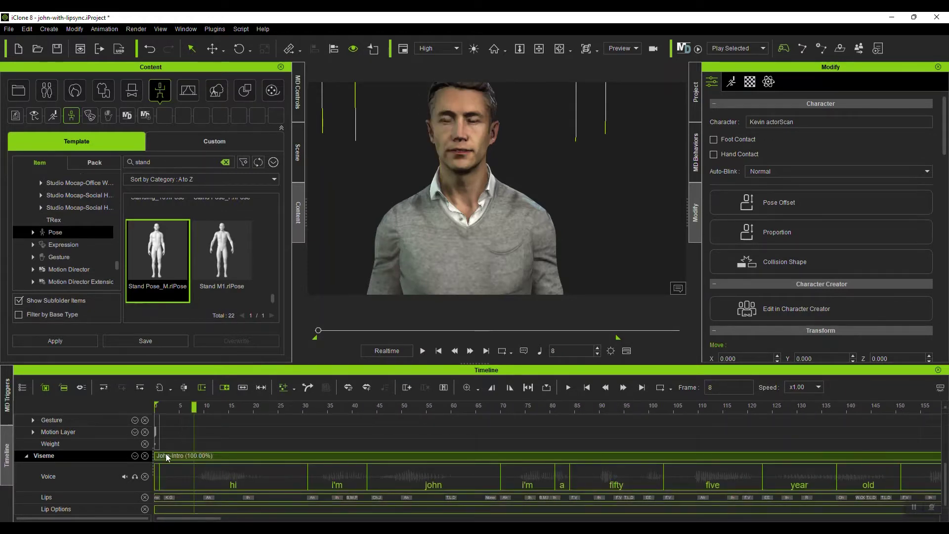
{"action": "left_click_drag", "start_coordinate": [212, 407], "coordinate": [460, 408]}
{"action": "left_click_drag", "start_coordinate": [193, 519], "coordinate": [443, 520]}
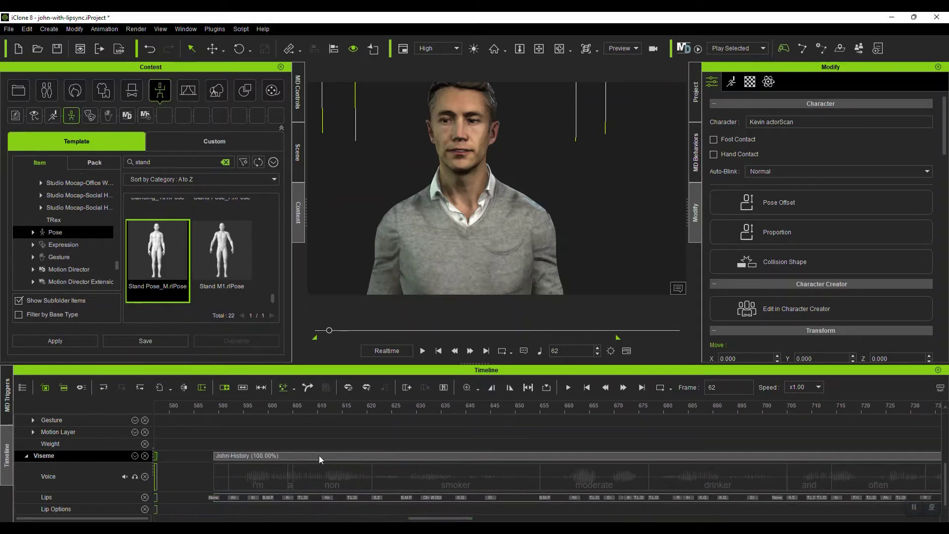
{"action": "left_click_drag", "start_coordinate": [442, 519], "coordinate": [198, 519]}
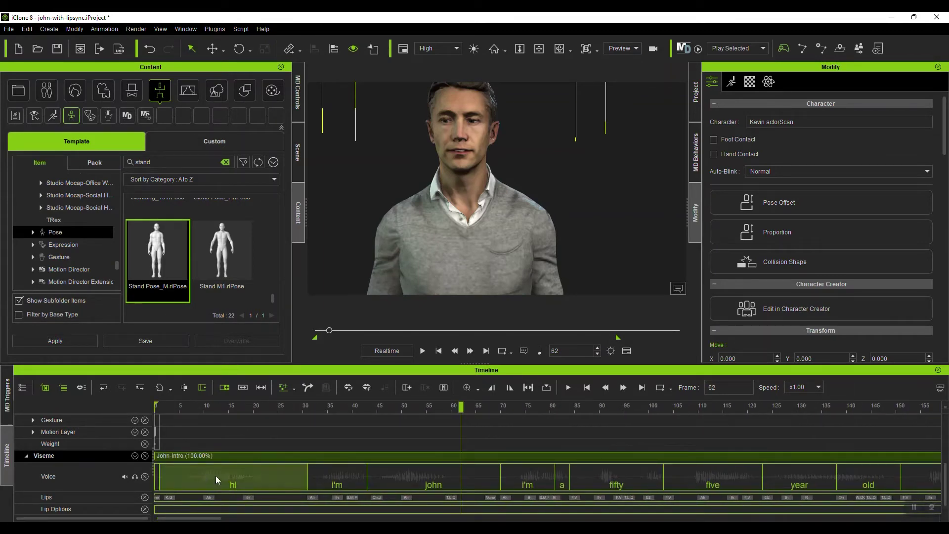
- Review the FBX export options for the Blender preset and frame range, and close them without exporting
{"action": "left_click", "coordinate": [11, 31]}
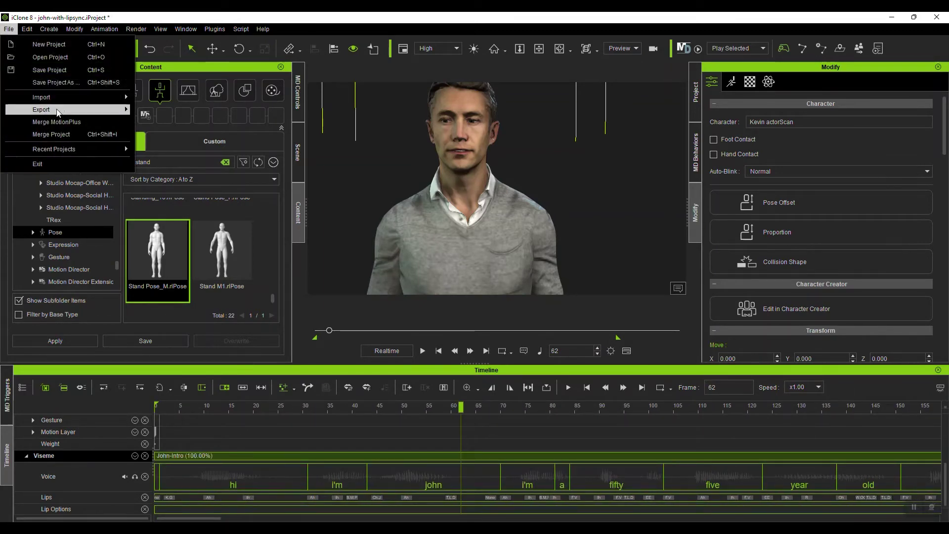
{"action": "mouse_move", "coordinate": [113, 110]}
{"action": "left_click", "coordinate": [169, 121]}
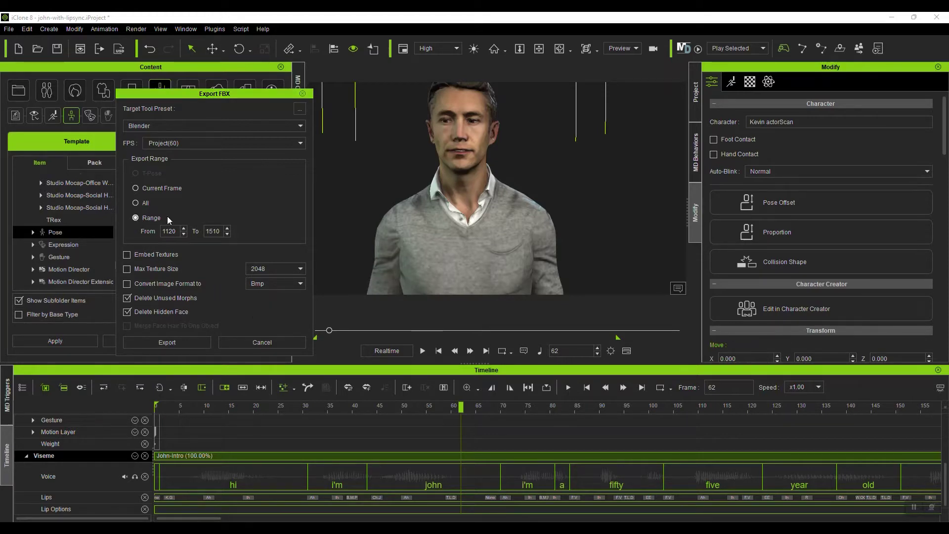
{"action": "left_click", "coordinate": [274, 342]}
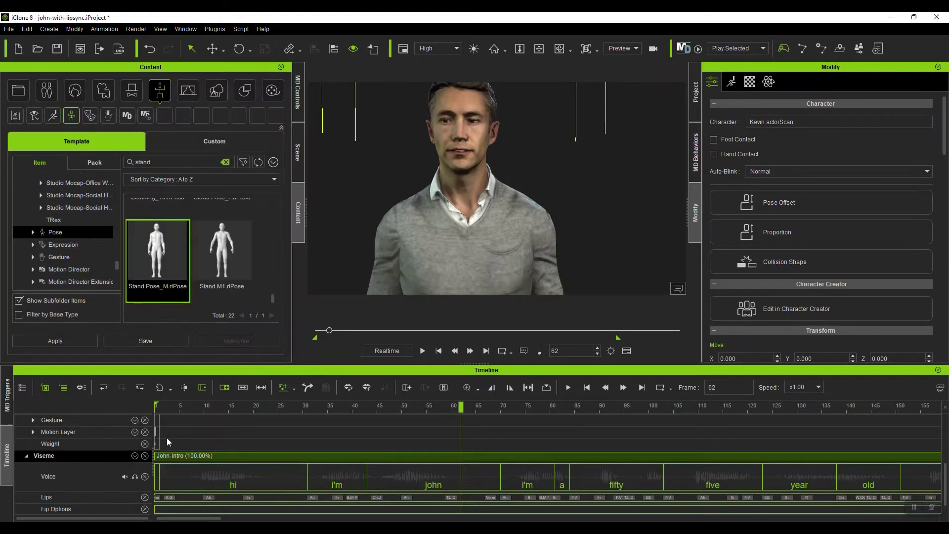
- Scrub to frame 18, review the WAV audio export format and range settings, and close them without exporting
{"action": "left_click_drag", "start_coordinate": [166, 407], "coordinate": [244, 407]}
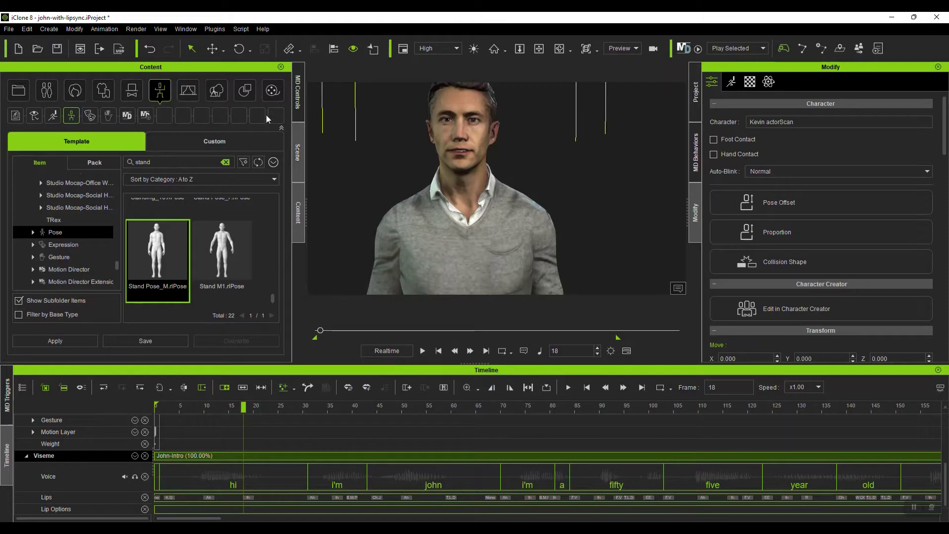
{"action": "left_click", "coordinate": [131, 30]}
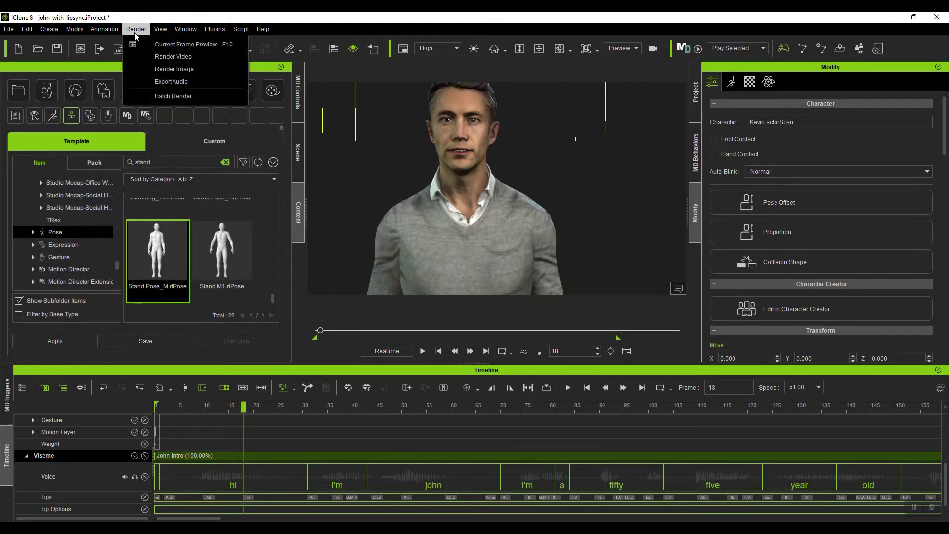
{"action": "left_click", "coordinate": [195, 78]}
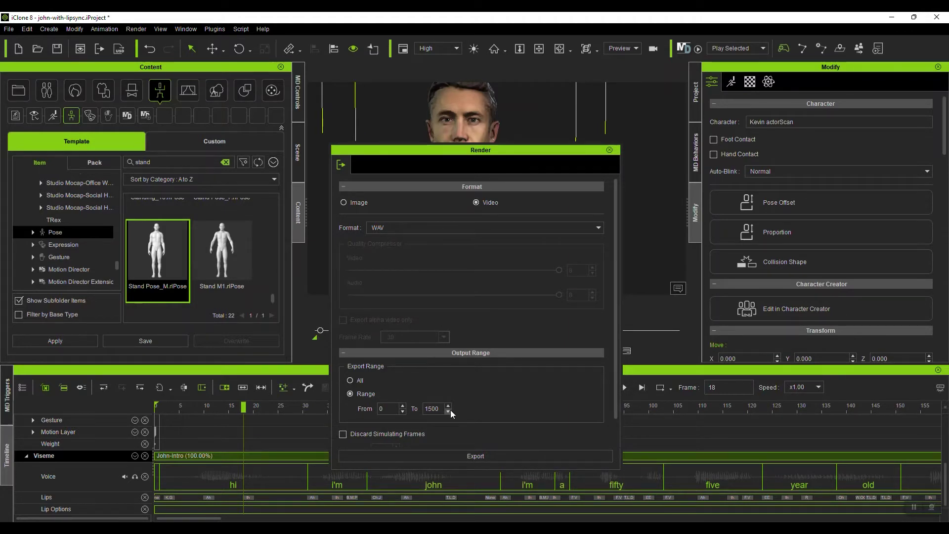
{"action": "left_click", "coordinate": [610, 150]}
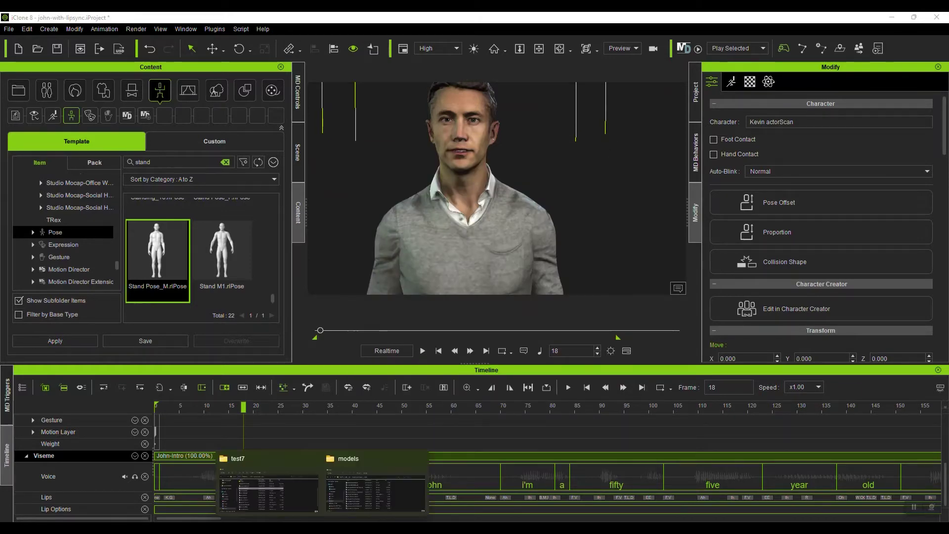
- Examine the exported FBX and JSON files in the test7 folder, including john-change.fbx and john-history.fbx
{"action": "left_click", "coordinate": [281, 500]}
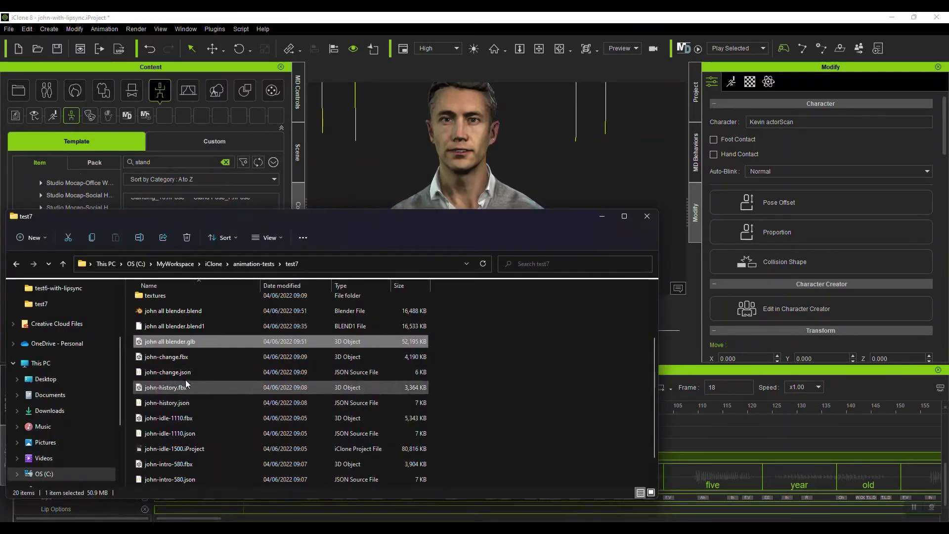
{"action": "left_click", "coordinate": [180, 356]}
{"action": "left_click", "coordinate": [176, 390]}
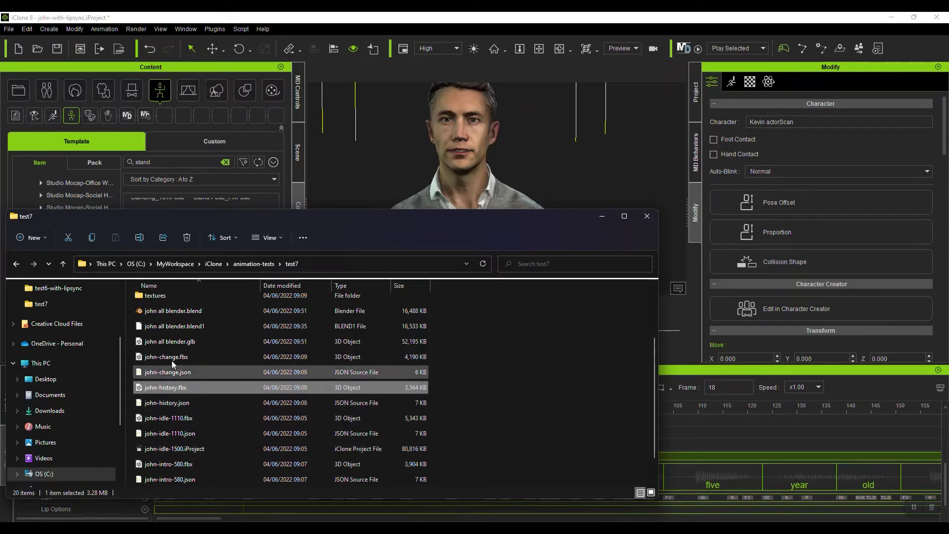
{"action": "scroll", "coordinate": [232, 411], "scroll_direction": "down", "scroll_amount": 2}
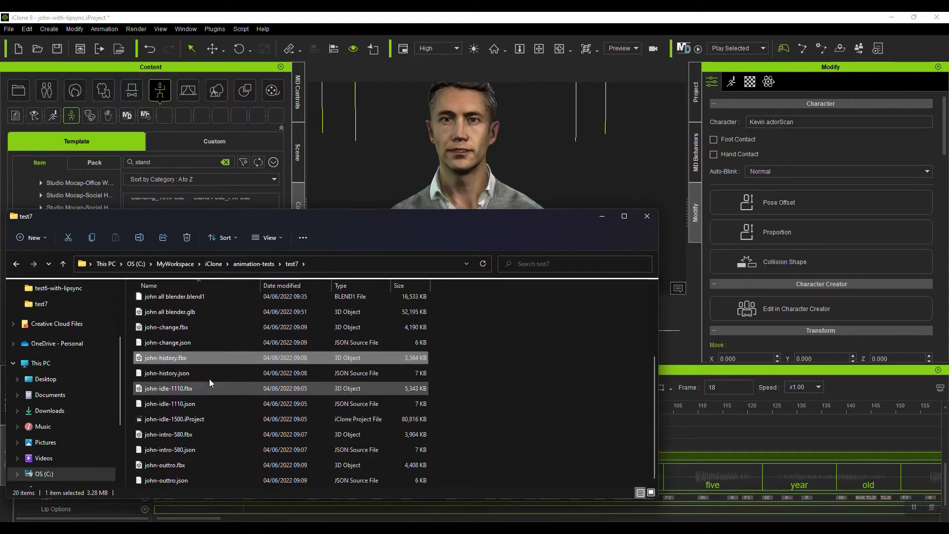
- Switch to Blender and delete the default cube from the scene
{"action": "left_click", "coordinate": [464, 16]}
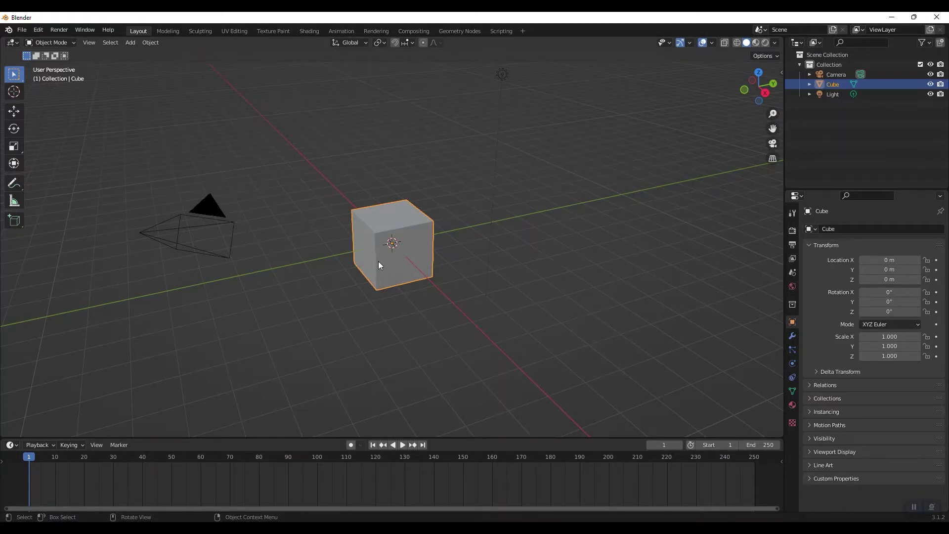
{"action": "key", "text": "Delete"}
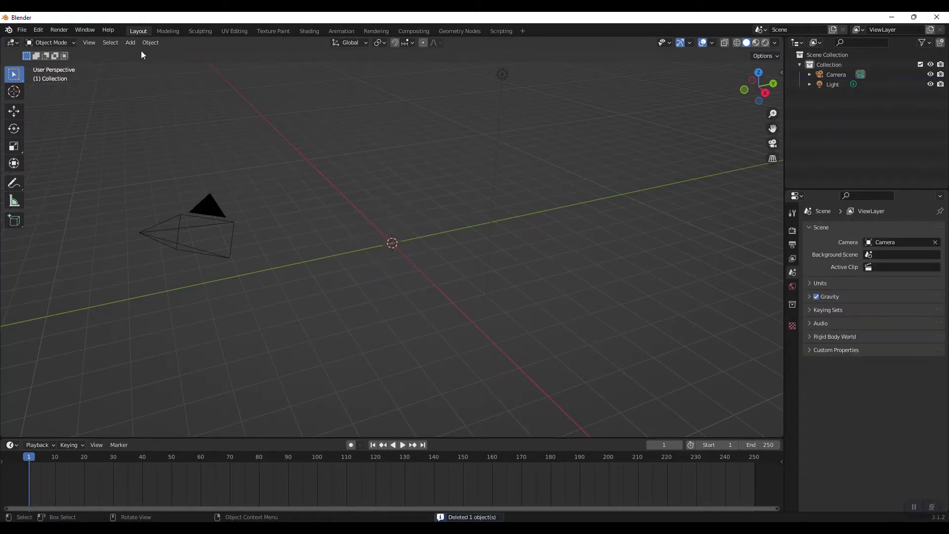
- Check the installed Blender version and close its information window
{"action": "left_click", "coordinate": [8, 30]}
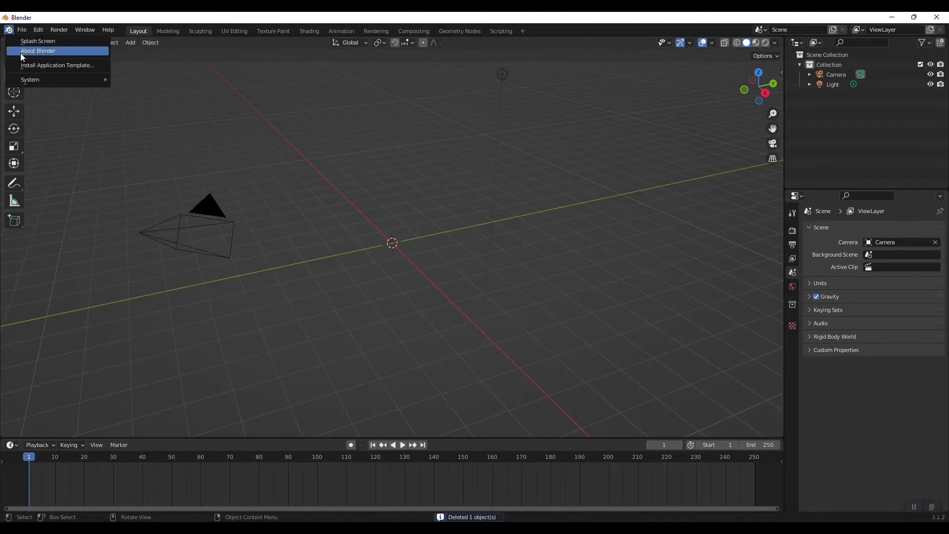
{"action": "left_click", "coordinate": [21, 52]}
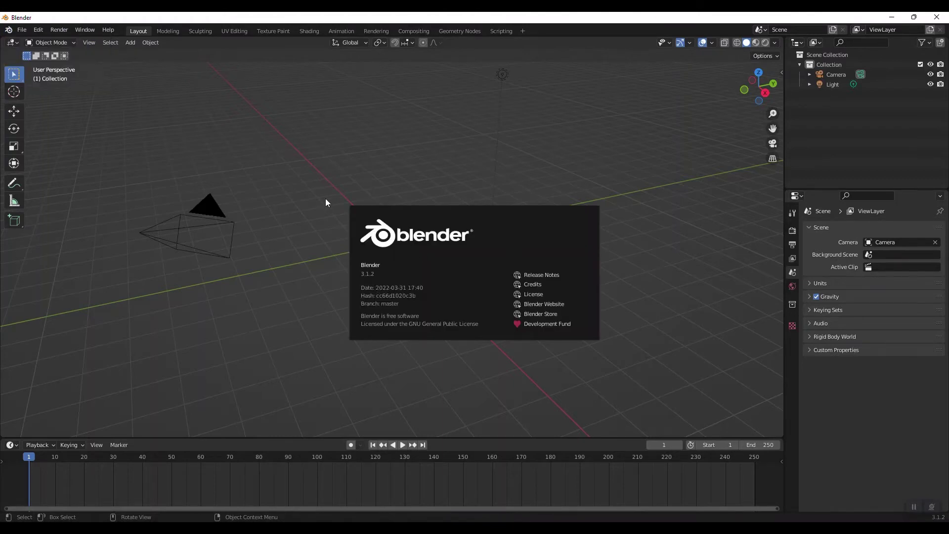
{"action": "left_click", "coordinate": [644, 233]}
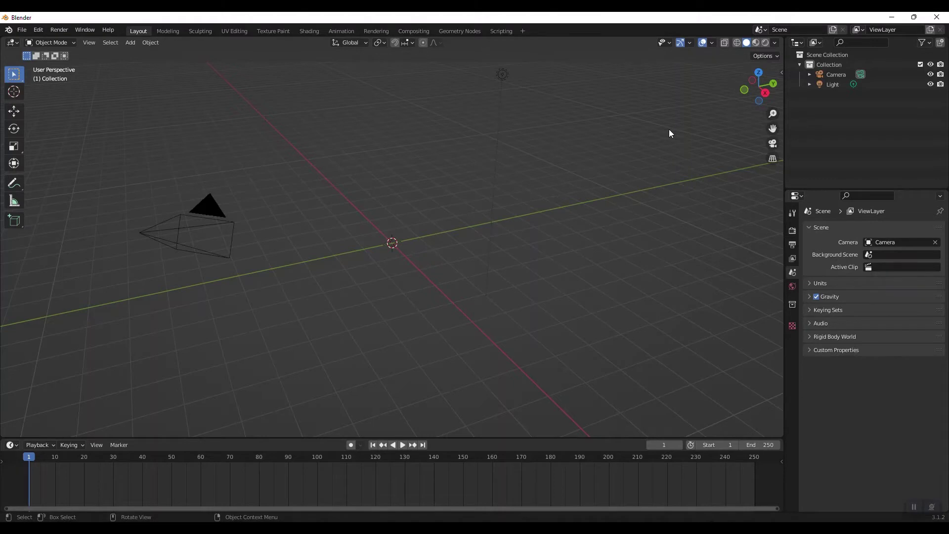
- Import john-intro-580.fbx from the test7 folder as a character with its animation, using the CC/iC Pipeline add-on
{"action": "key", "text": "n"}
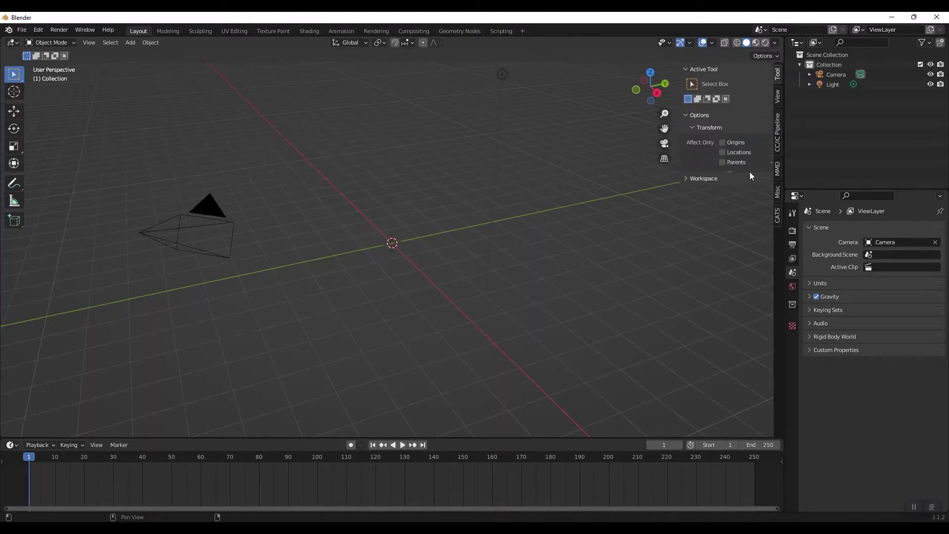
{"action": "left_click", "coordinate": [779, 146]}
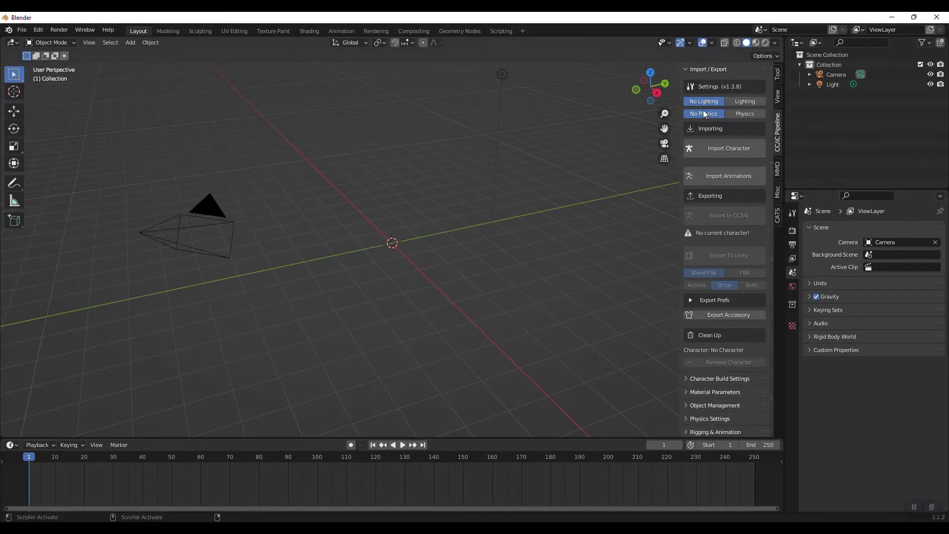
{"action": "left_click", "coordinate": [718, 149]}
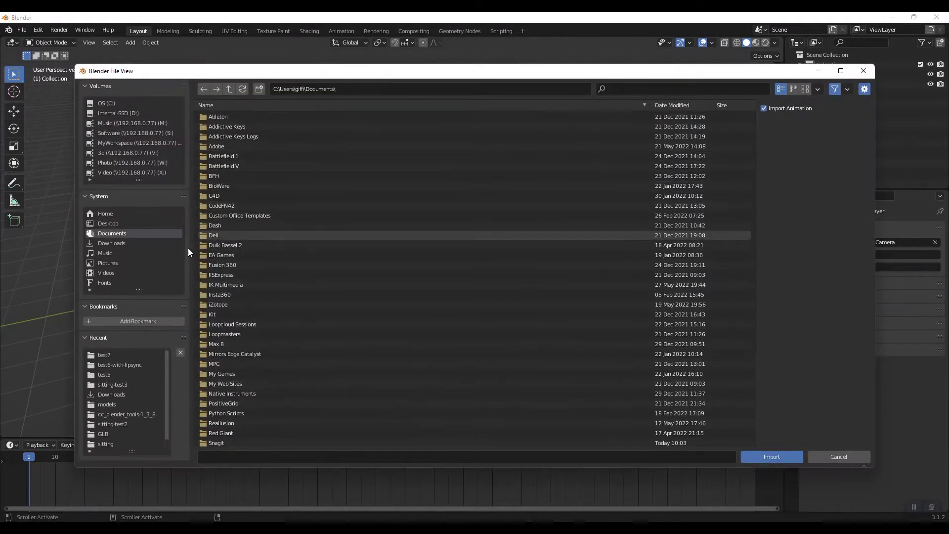
{"action": "left_click", "coordinate": [112, 354]}
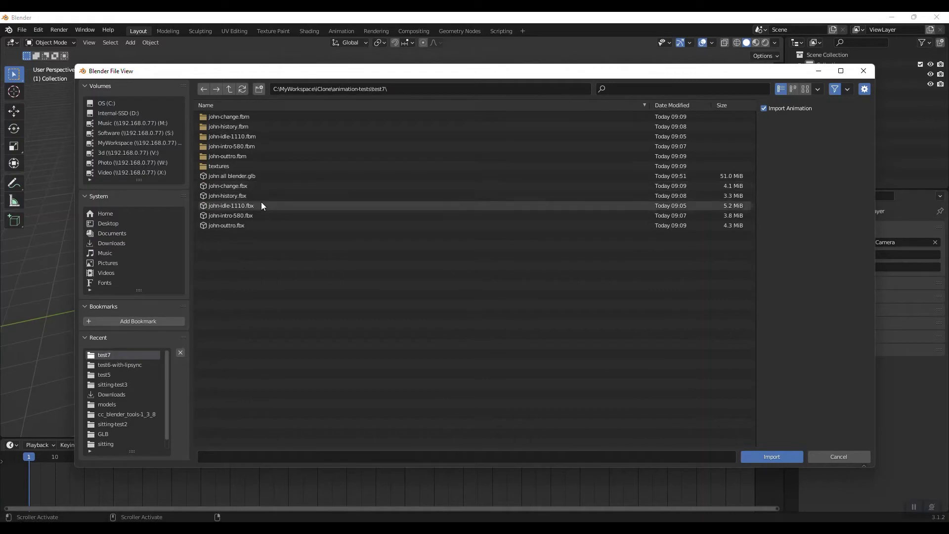
{"action": "left_click", "coordinate": [239, 206]}
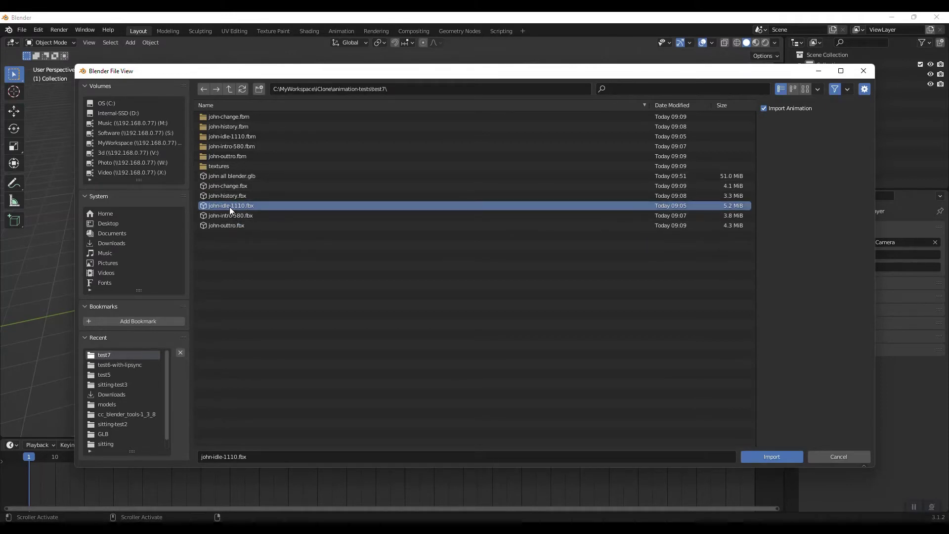
{"action": "left_click", "coordinate": [235, 217]}
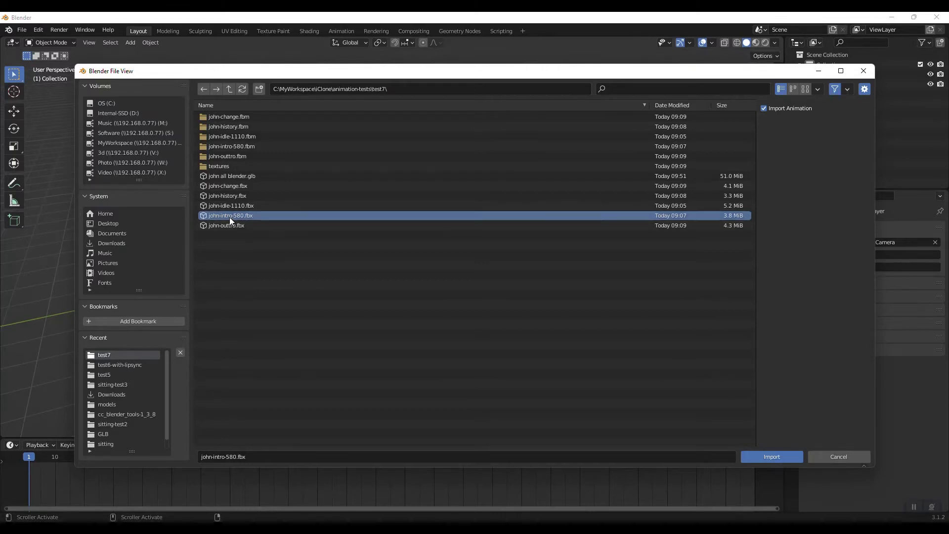
{"action": "left_click", "coordinate": [775, 456]}
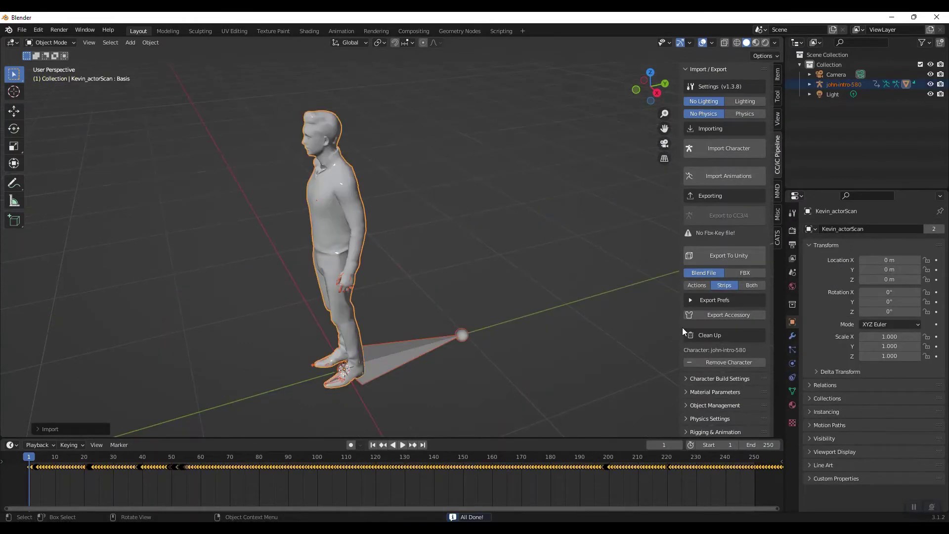
- Set the john-intro-580 armature's X, Y and Z scale to 1
{"action": "left_click", "coordinate": [824, 86]}
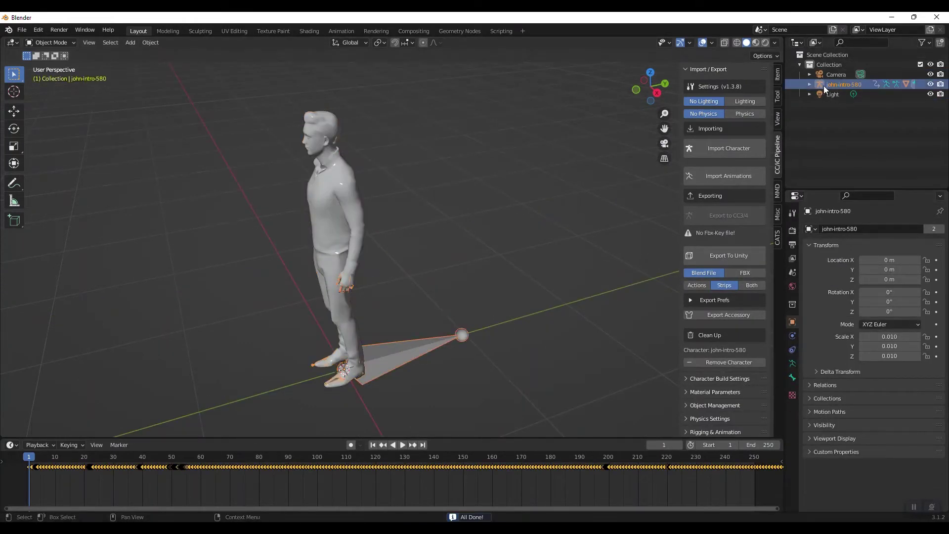
{"action": "left_click", "coordinate": [810, 85]}
{"action": "left_click", "coordinate": [897, 337]}
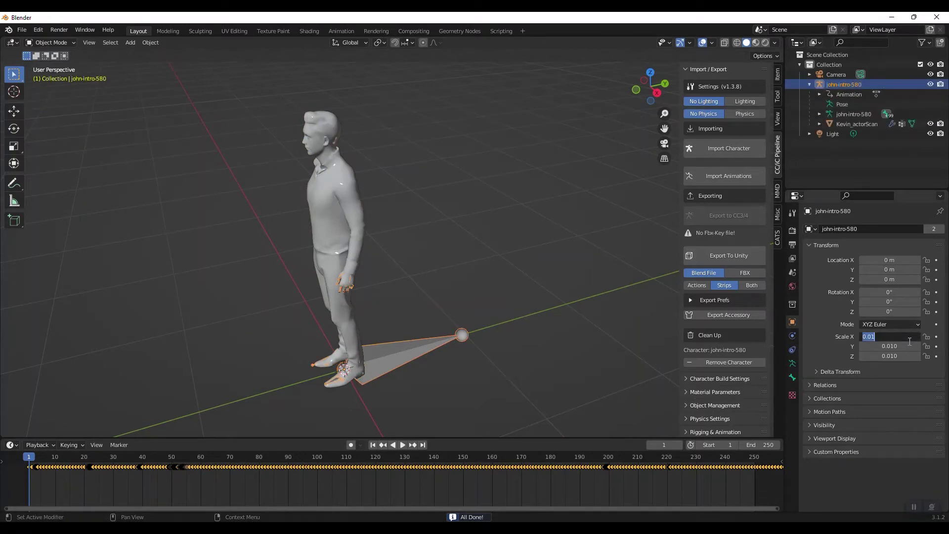
{"action": "type", "text": "1"}
{"action": "key", "text": "Tab"}
{"action": "type", "text": "1"}
{"action": "key", "text": "Tab"}
{"action": "type", "text": "1"}
{"action": "key", "text": "Tab"}
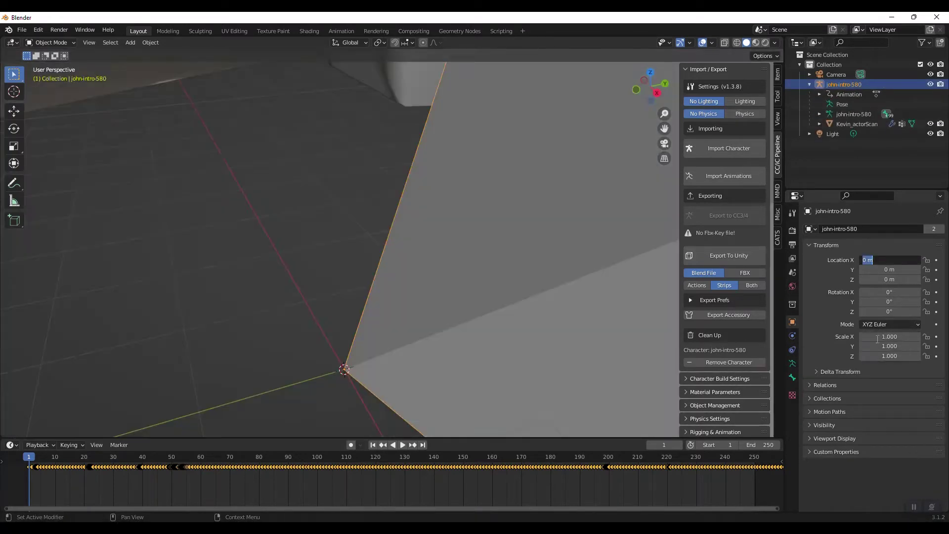
{"action": "key", "text": "Return"}
{"action": "scroll", "coordinate": [383, 195], "scroll_direction": "down", "scroll_amount": 10}
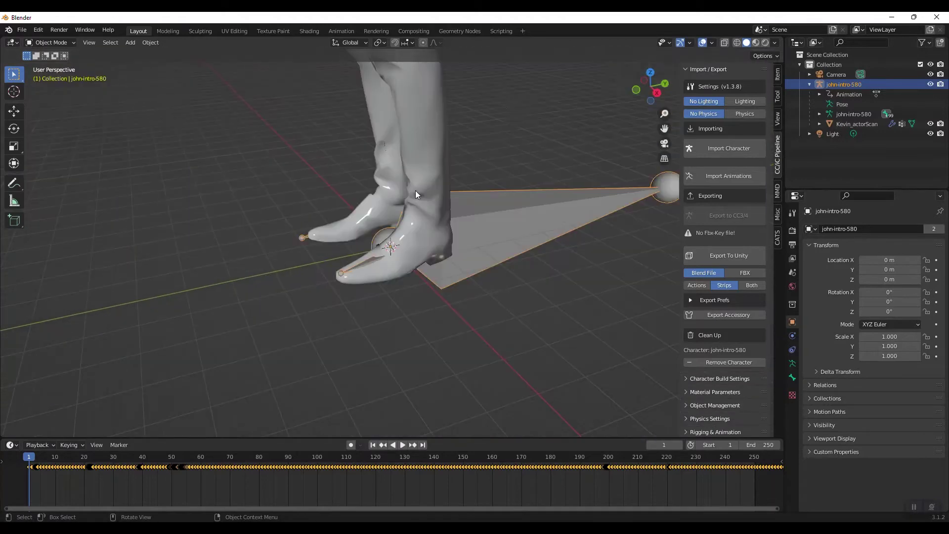
- Frame the character's head and shoulders from the front and display the viewport in Material Preview shading
{"action": "mouse_move", "coordinate": [653, 130]}
{"action": "middle_mouse_down"}
{"action": "mouse_move", "coordinate": [523, 124]}
{"action": "mouse_move", "coordinate": [644, 117]}
{"action": "middle_mouse_up"}
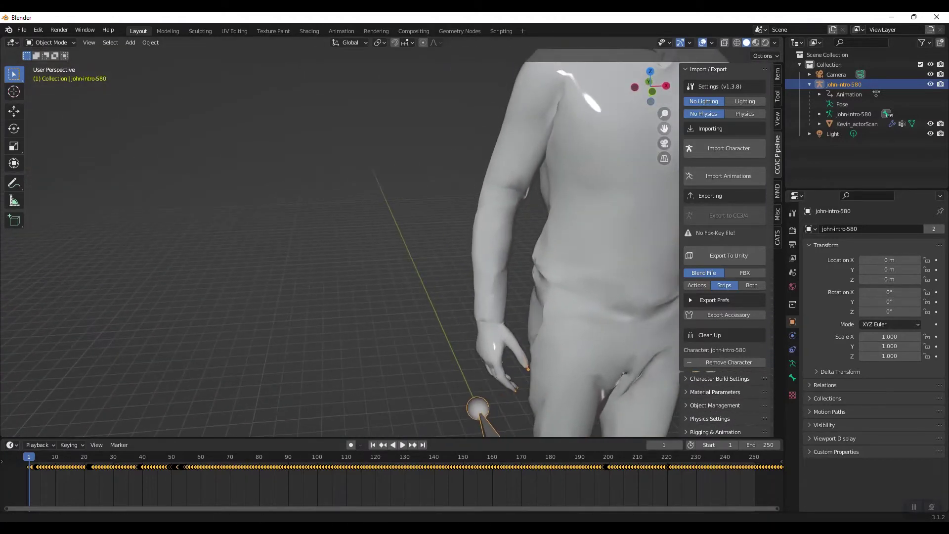
{"action": "left_click_drag", "start_coordinate": [664, 128], "coordinate": [459, 356]}
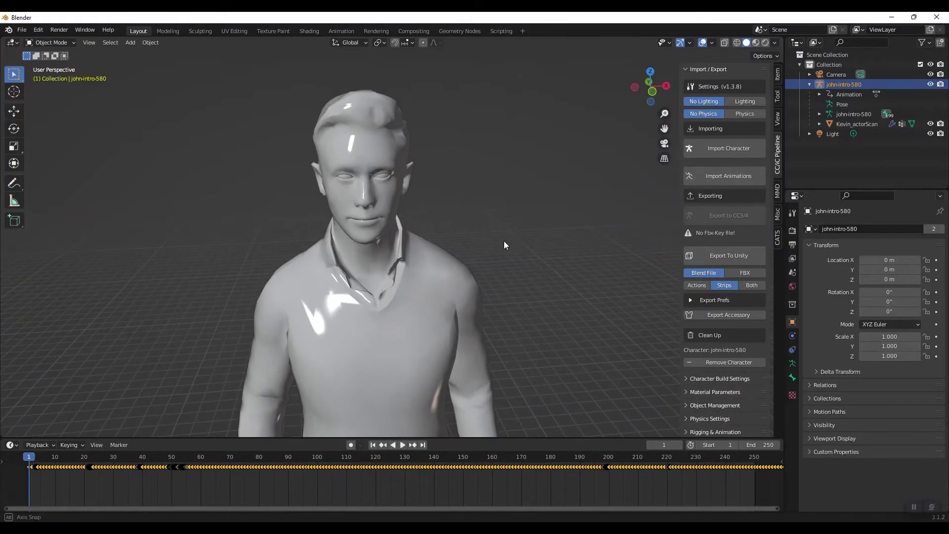
{"action": "middle_click_drag", "start_coordinate": [504, 245], "coordinate": [500, 229]}
{"action": "left_click_drag", "start_coordinate": [664, 114], "coordinate": [493, 174]}
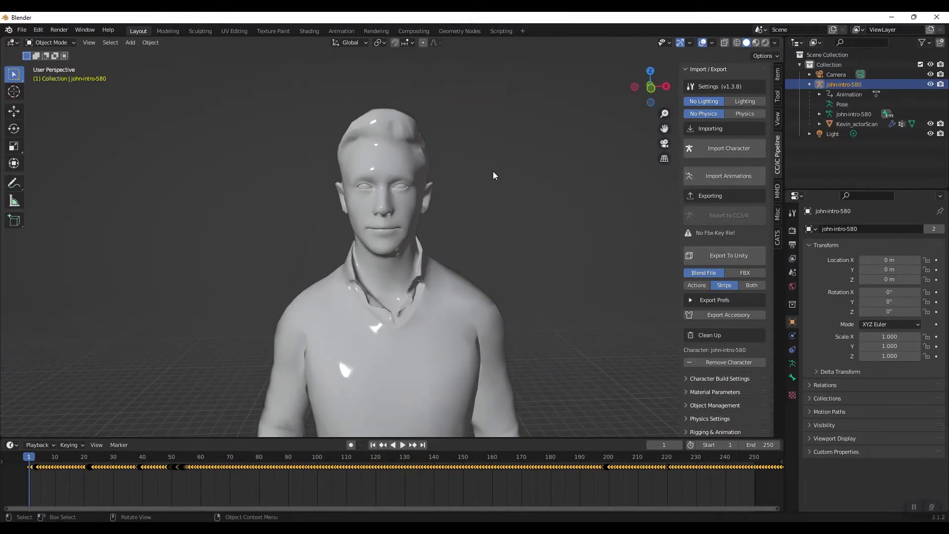
{"action": "scroll", "coordinate": [493, 175], "scroll_direction": "up", "scroll_amount": 3}
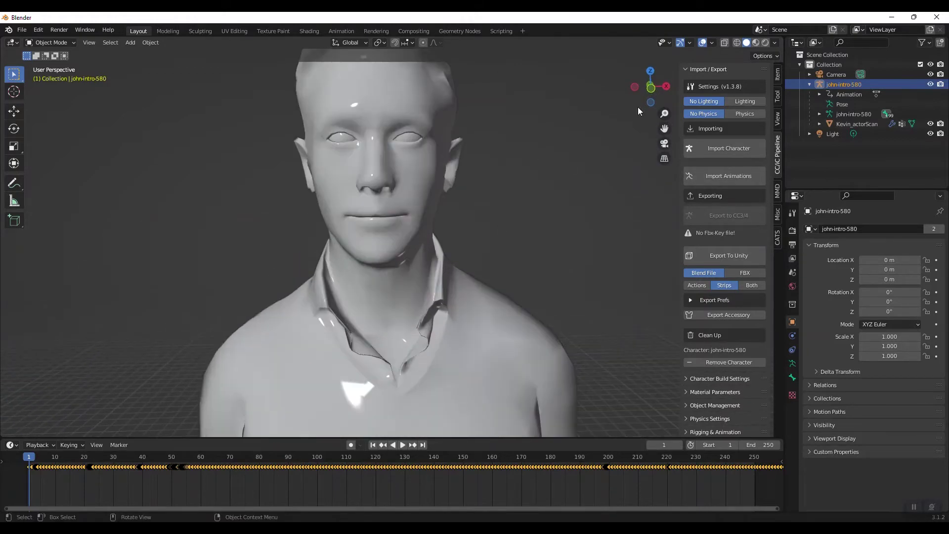
{"action": "left_click", "coordinate": [755, 42]}
- Rebuild all of the imported character's materials as Basic materials in the character build settings
{"action": "scroll", "coordinate": [756, 401], "scroll_direction": "down", "scroll_amount": 1}
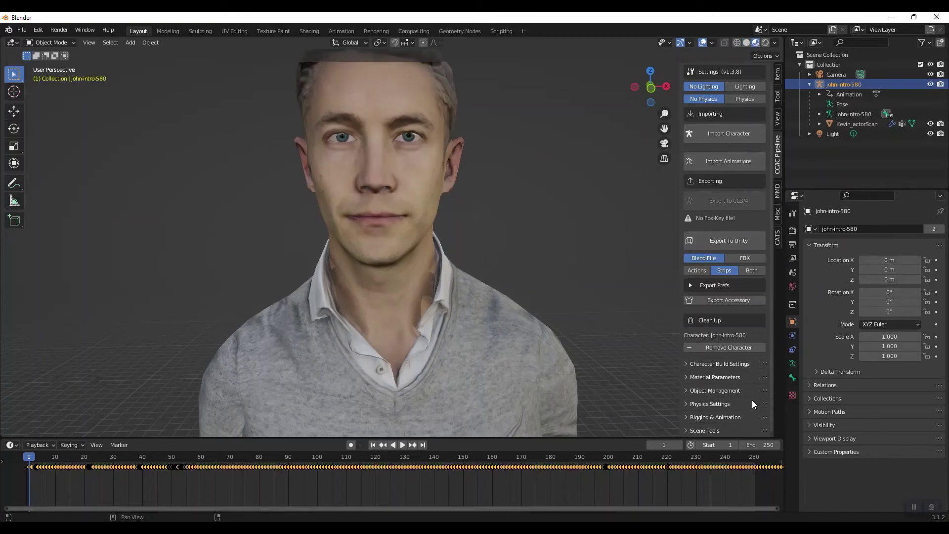
{"action": "left_click", "coordinate": [691, 364]}
{"action": "scroll", "coordinate": [721, 412], "scroll_direction": "down", "scroll_amount": 5}
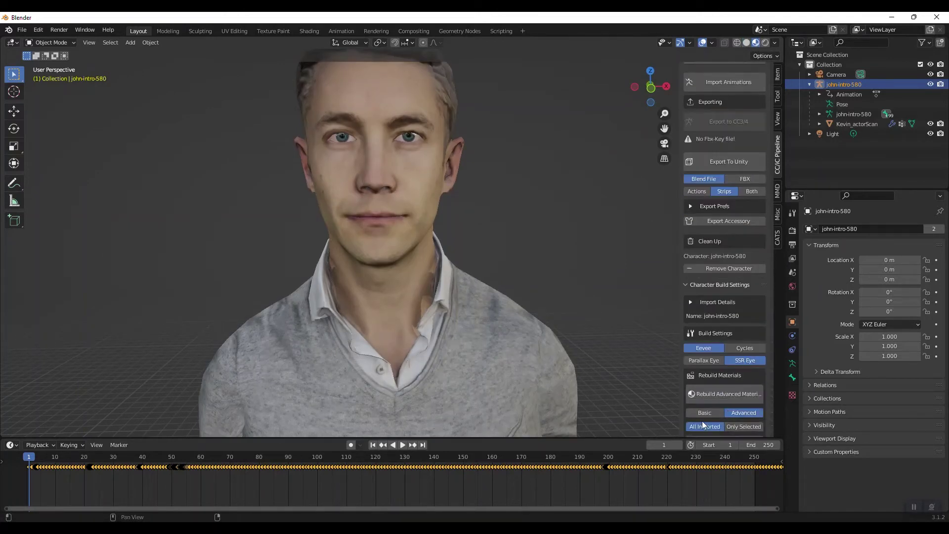
{"action": "left_click", "coordinate": [719, 393]}
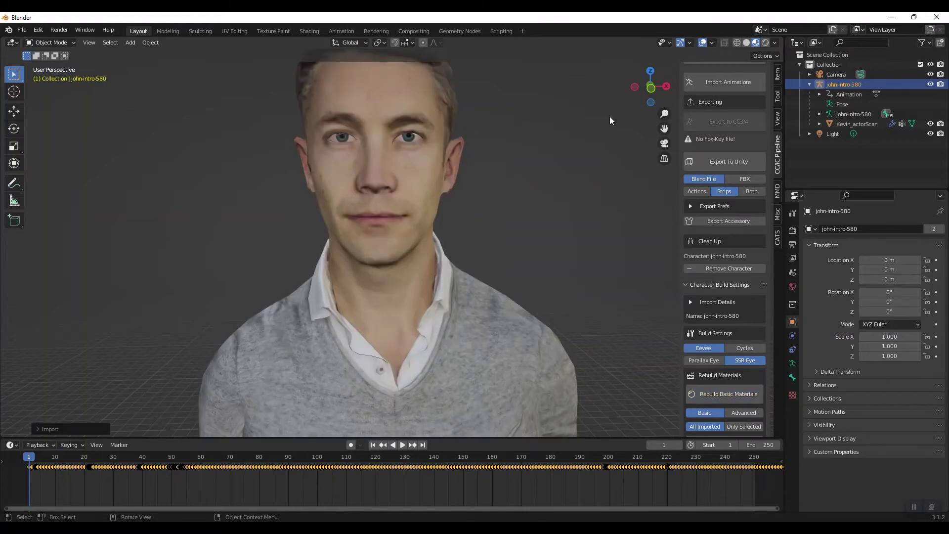
- Inspect the armature's animation action, compare it with the Motion Layer track in iClone, and return to Blender
{"action": "left_click", "coordinate": [819, 94]}
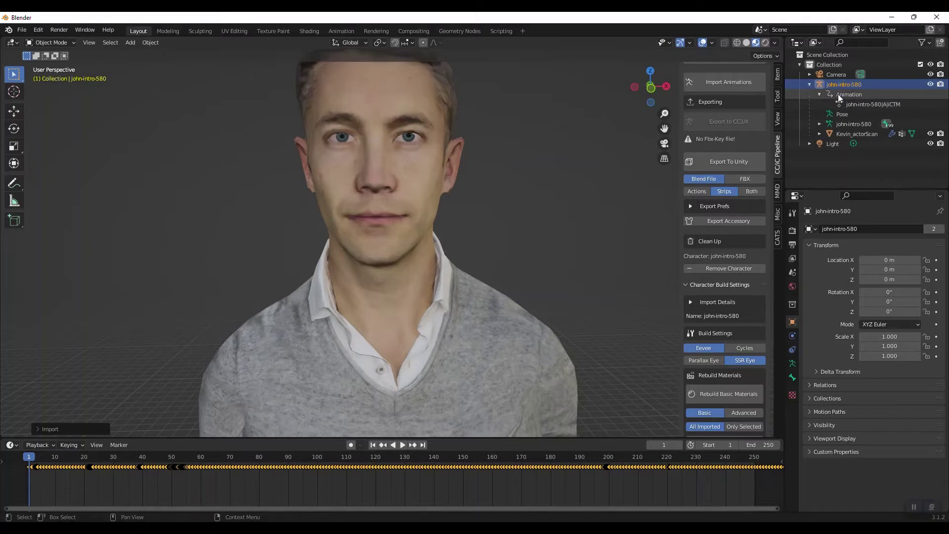
{"action": "left_click", "coordinate": [871, 105]}
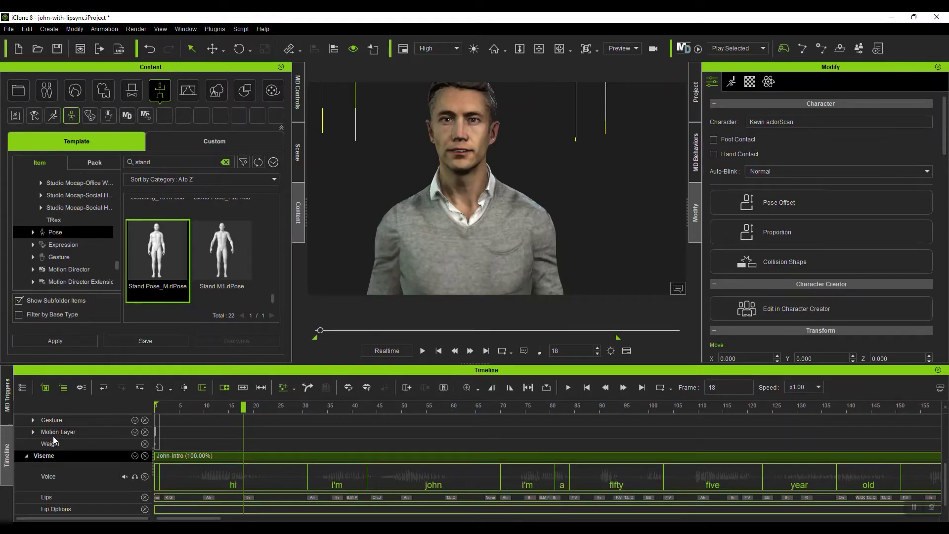
{"action": "left_click", "coordinate": [55, 434]}
{"action": "left_click", "coordinate": [891, 17]}
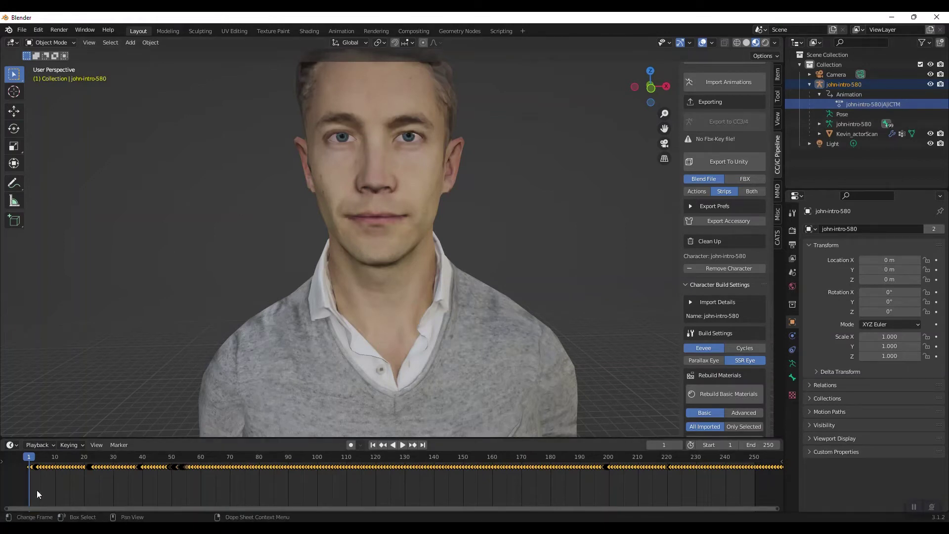
- Examine the armature action's bone location, rotation and scale keyframe channels in an enlarged timeline
{"action": "left_click", "coordinate": [2, 461]}
{"action": "left_click", "coordinate": [4, 467]}
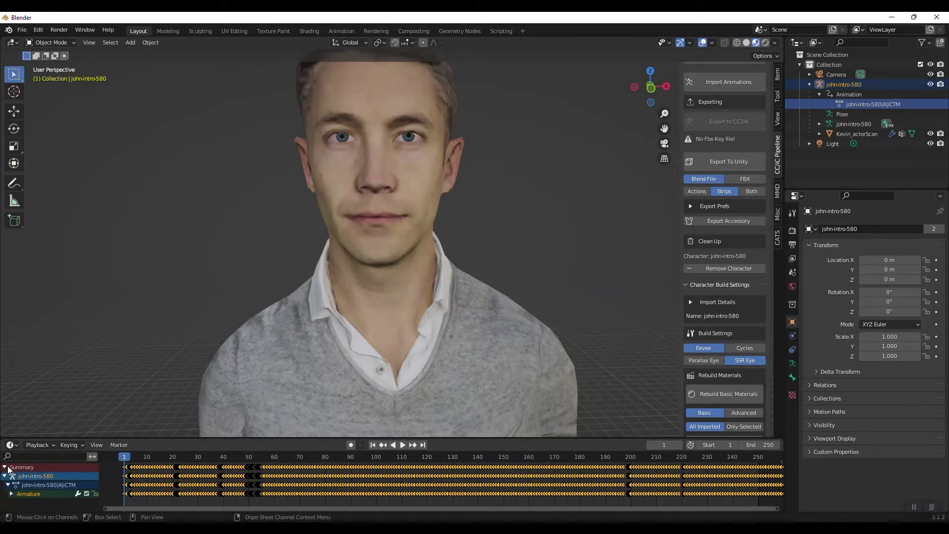
{"action": "left_click", "coordinate": [11, 493]}
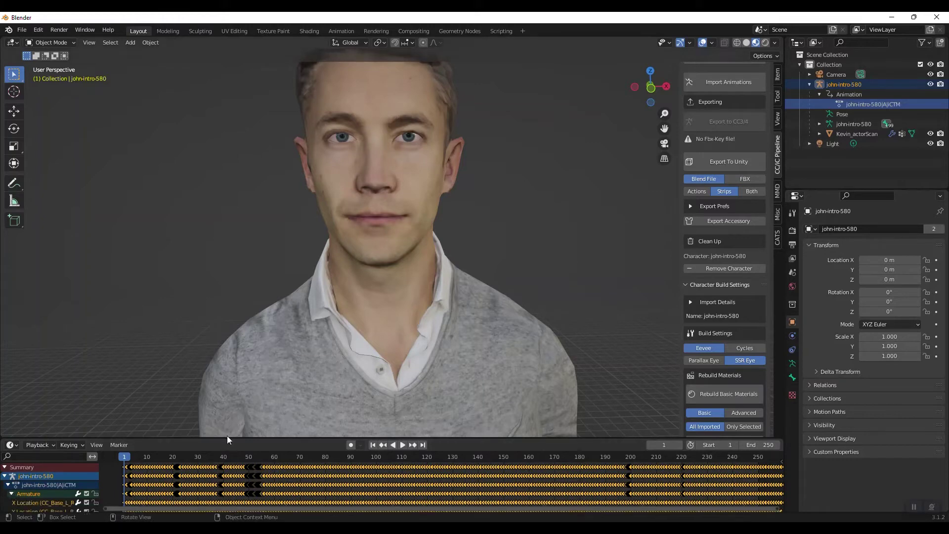
{"action": "left_click_drag", "start_coordinate": [228, 437], "coordinate": [228, 340]}
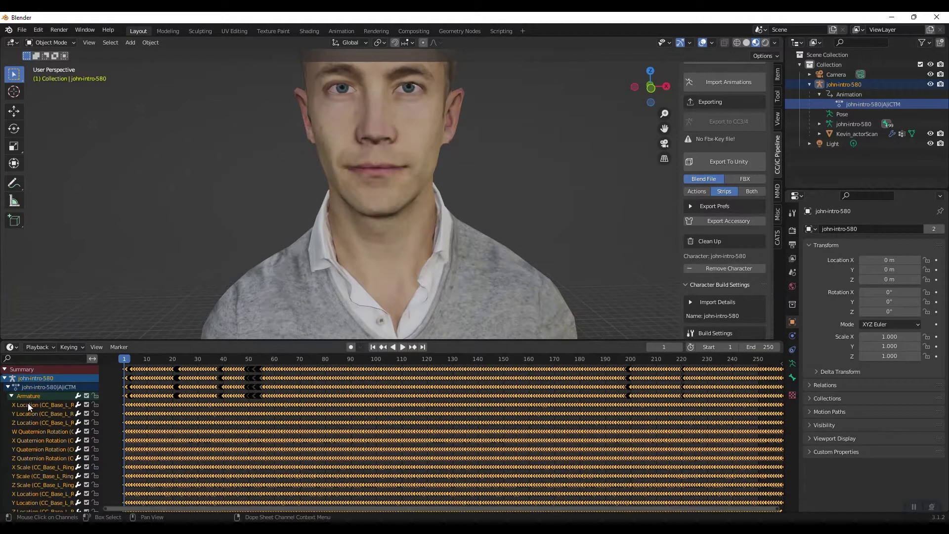
{"action": "scroll", "coordinate": [39, 481], "scroll_direction": "down", "scroll_amount": 3}
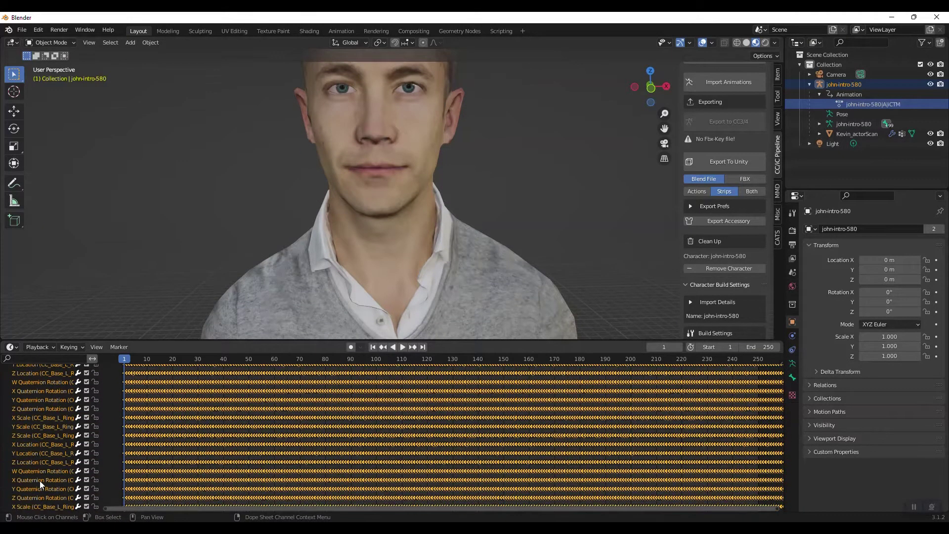
{"action": "scroll", "coordinate": [38, 477], "scroll_direction": "up", "scroll_amount": 3}
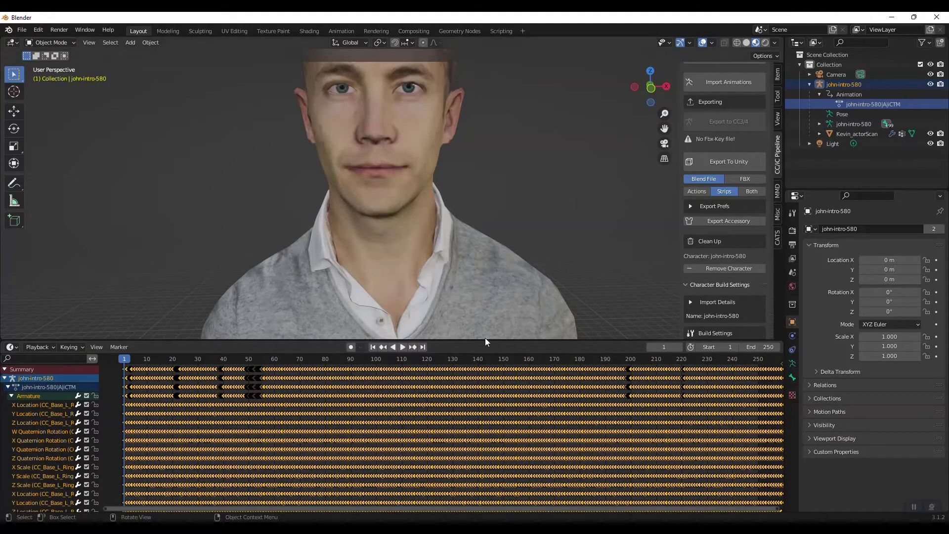
{"action": "left_click_drag", "start_coordinate": [486, 340], "coordinate": [486, 415]}
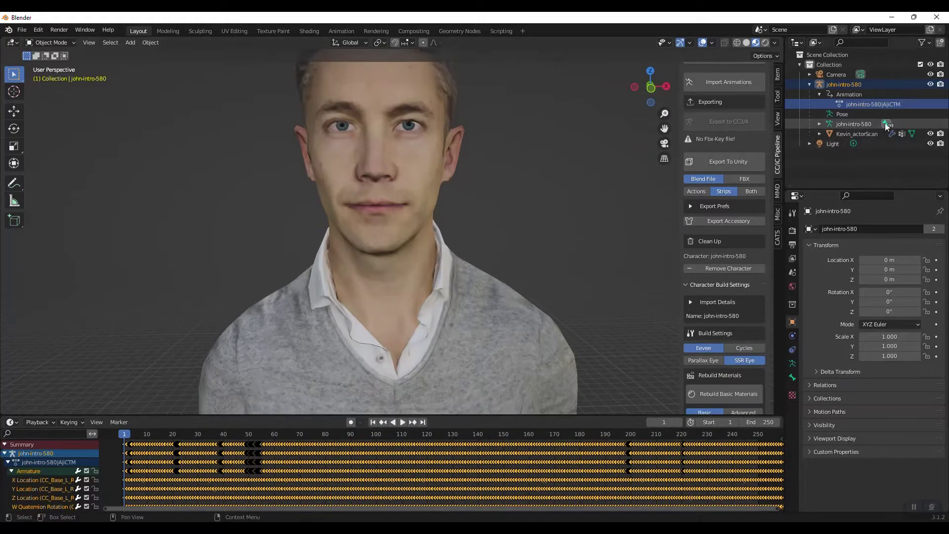
- Select the Kevin_actorScan mesh and expand its hierarchy down to the shape key animation action
{"action": "left_click", "coordinate": [841, 135]}
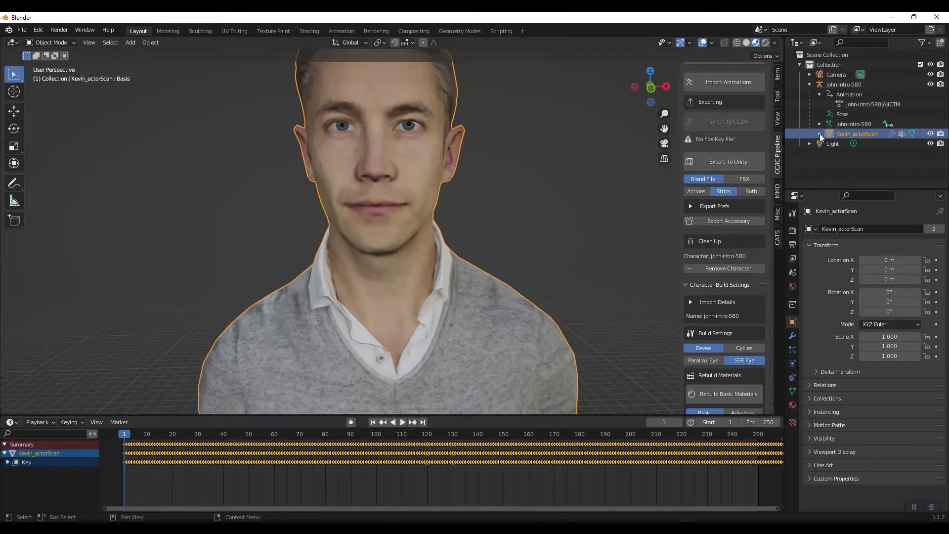
{"action": "left_click", "coordinate": [819, 133]}
{"action": "left_click", "coordinate": [830, 144]}
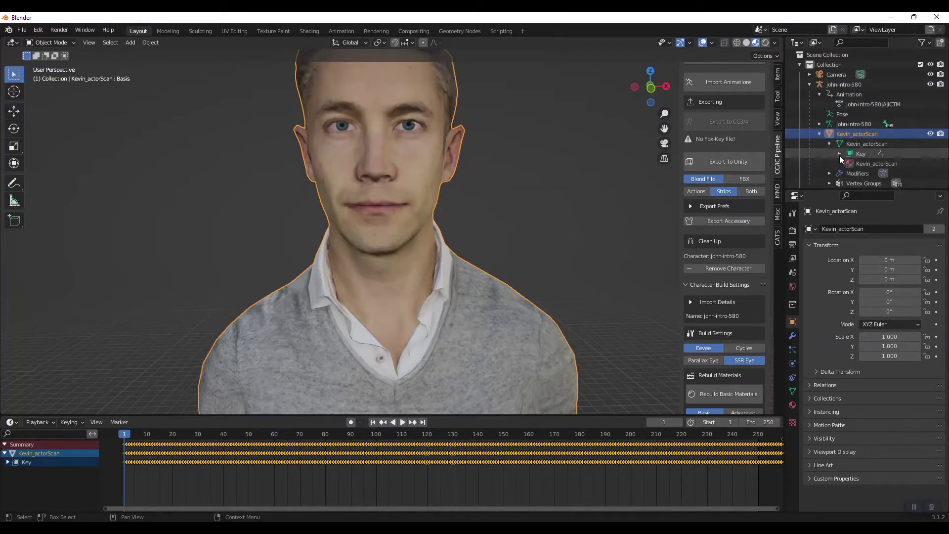
{"action": "left_click", "coordinate": [839, 154]}
{"action": "left_click", "coordinate": [848, 163]}
{"action": "left_click", "coordinate": [882, 175]}
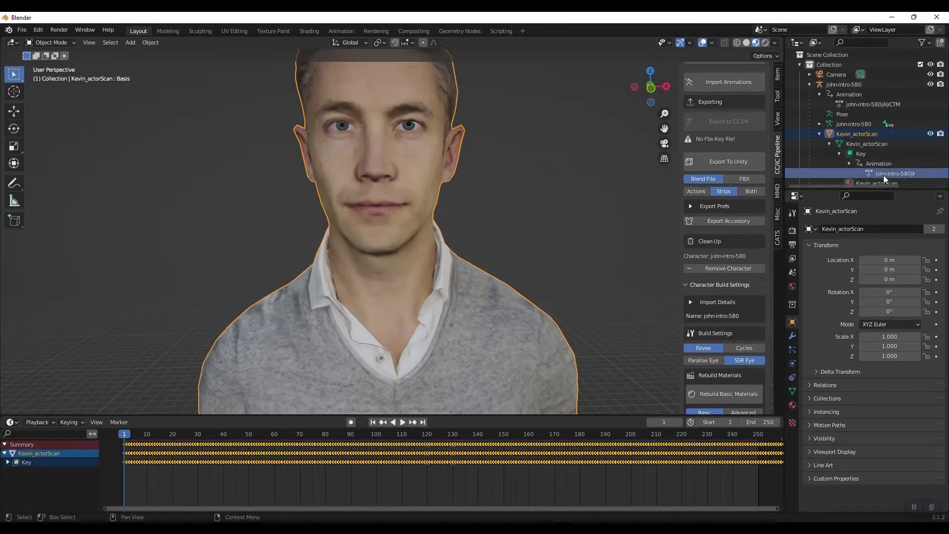
{"action": "left_click_drag", "start_coordinate": [883, 190], "coordinate": [883, 258]}
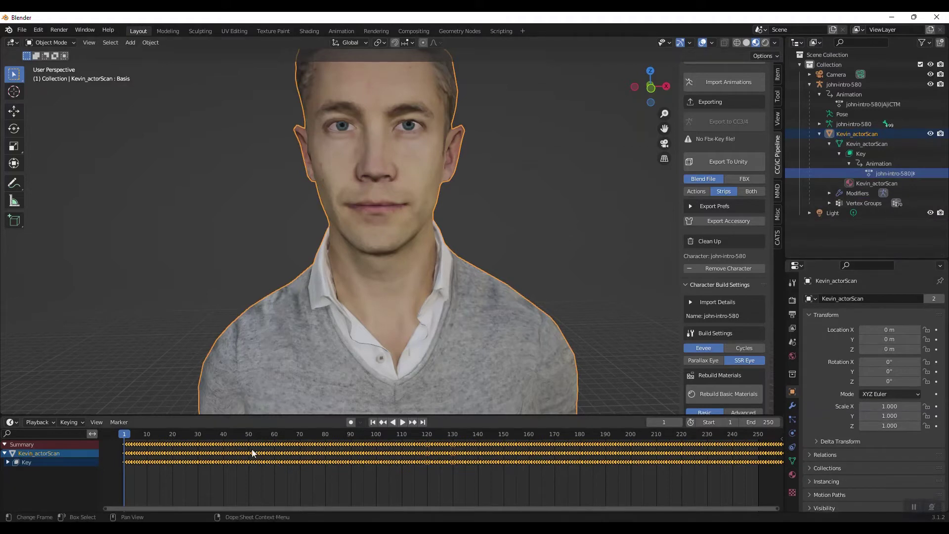
- Examine the mesh's shape key keyframe channels in the timeline, including the viseme, brow, eye and mouth values
{"action": "left_click", "coordinate": [8, 462]}
{"action": "left_click", "coordinate": [11, 471]}
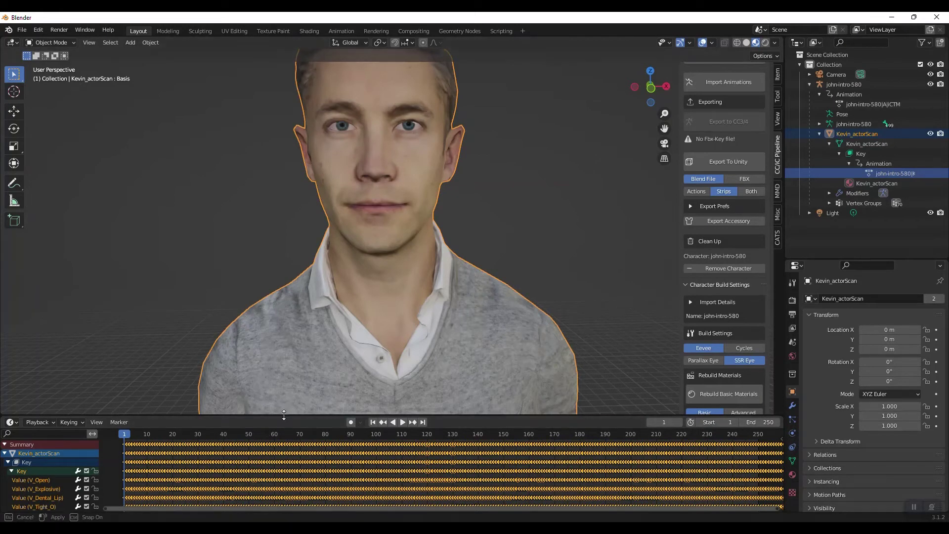
{"action": "left_click_drag", "start_coordinate": [283, 415], "coordinate": [282, 330]}
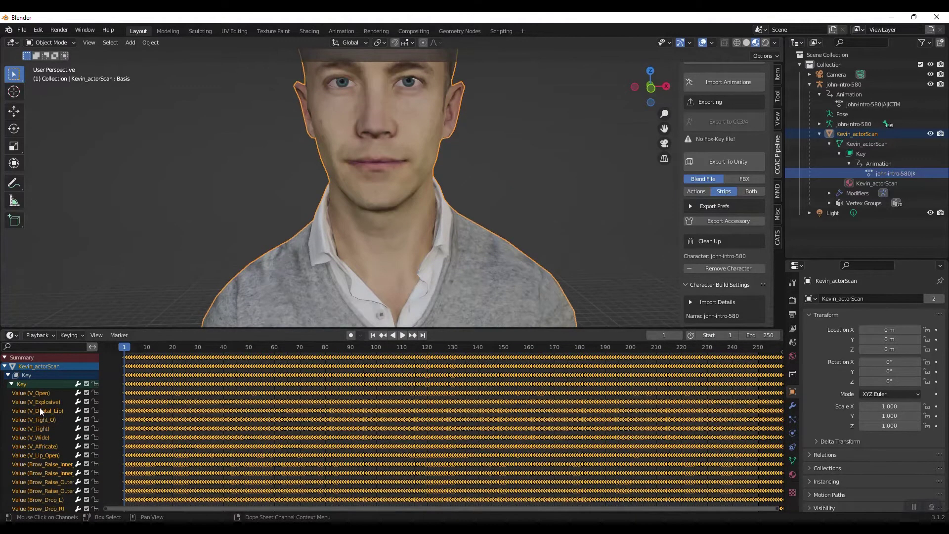
{"action": "scroll", "coordinate": [41, 485], "scroll_direction": "down", "scroll_amount": 3}
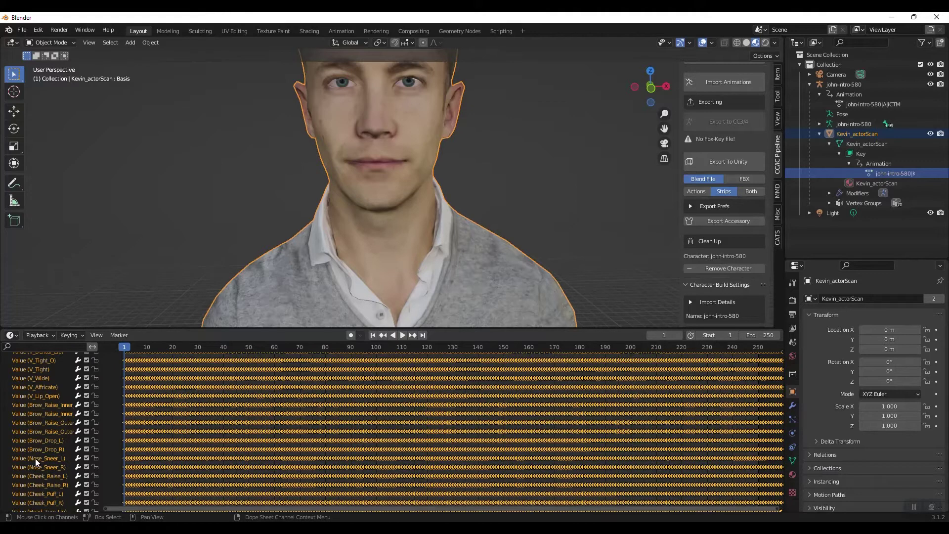
{"action": "scroll", "coordinate": [34, 493], "scroll_direction": "down", "scroll_amount": 10}
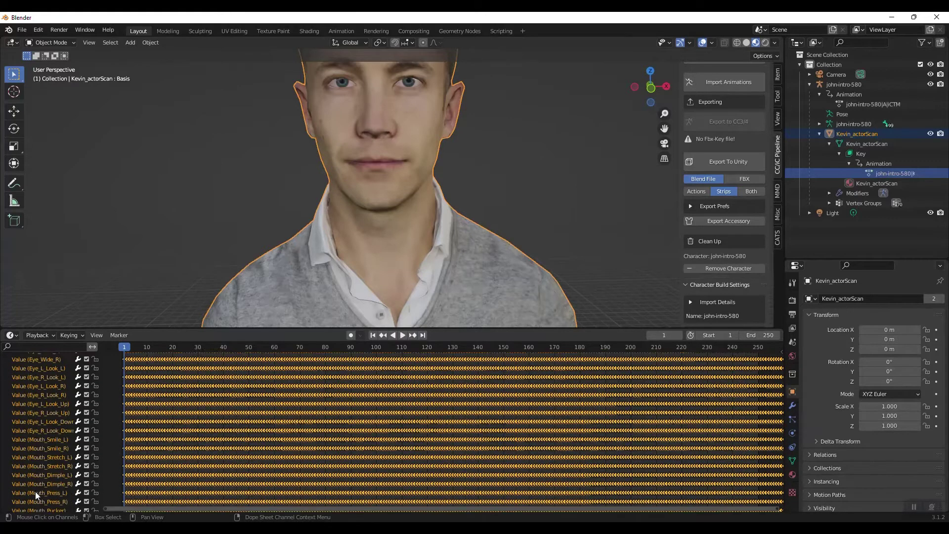
- Shrink the timeline area, play back the lip-sync animation on the mesh, and return to the first frame
{"action": "scroll", "coordinate": [35, 492], "scroll_direction": "up", "scroll_amount": 10}
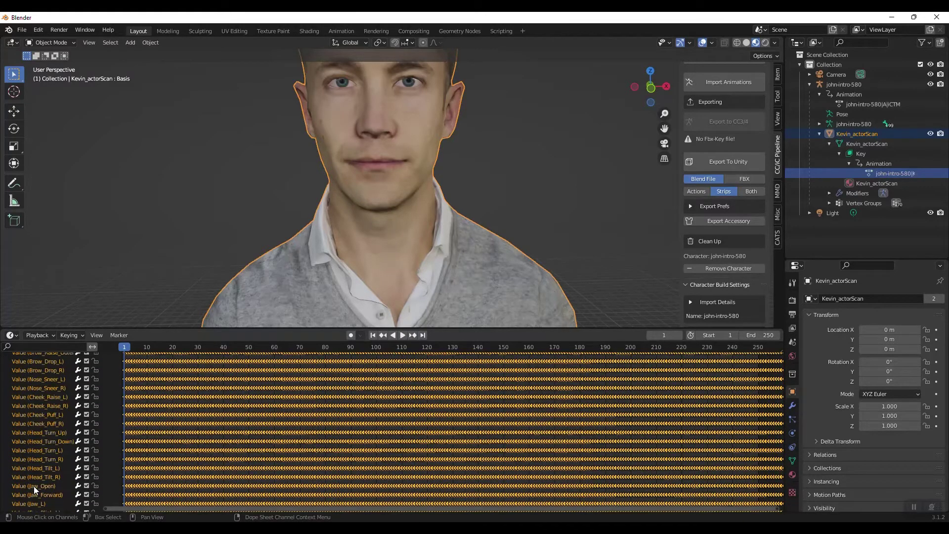
{"action": "scroll", "coordinate": [34, 486], "scroll_direction": "up", "scroll_amount": 8}
{"action": "left_click_drag", "start_coordinate": [467, 329], "coordinate": [475, 415]}
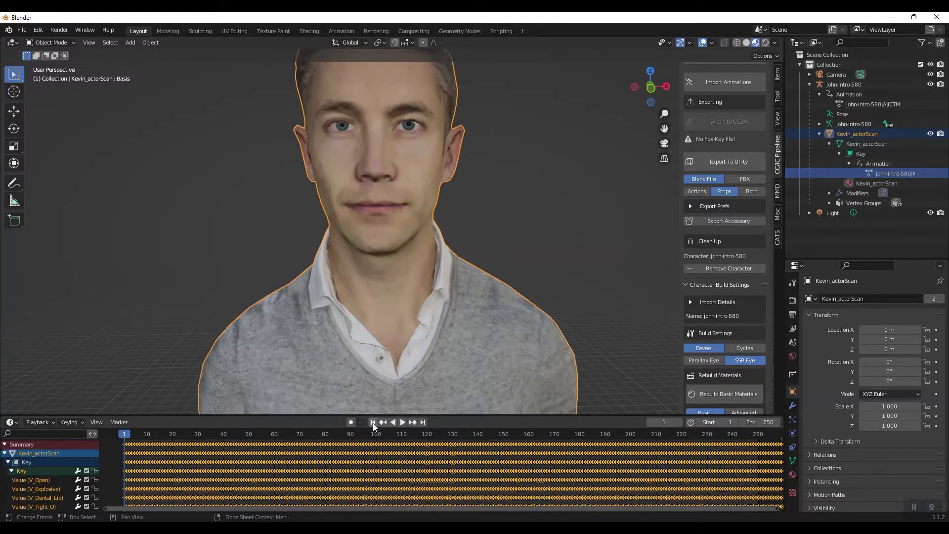
{"action": "left_click", "coordinate": [400, 422]}
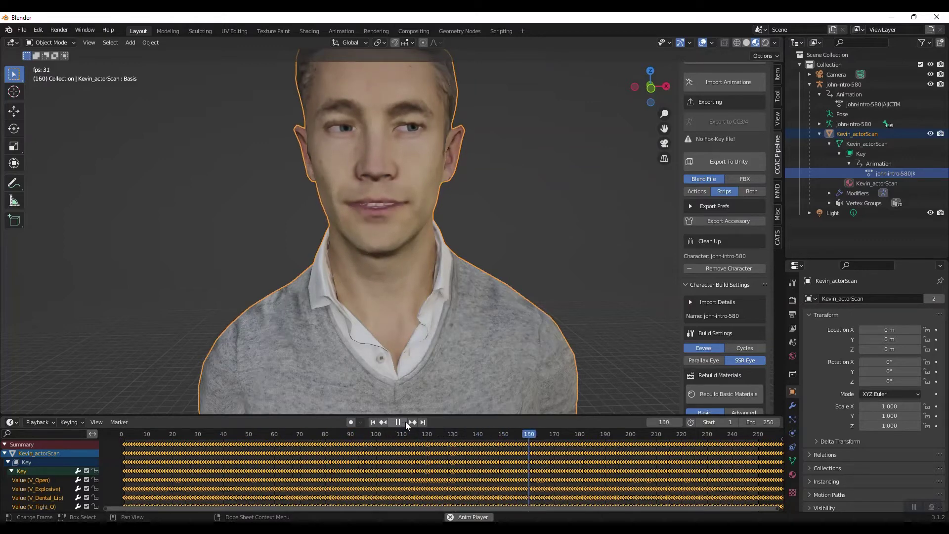
{"action": "left_click", "coordinate": [398, 422]}
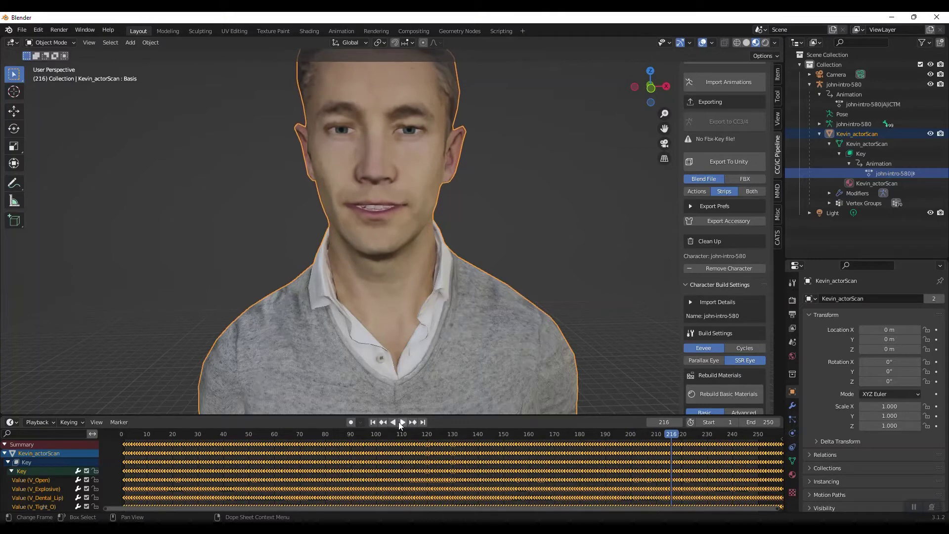
{"action": "key", "text": "shift+Left"}
- Set the scene's end frame to 1110
{"action": "left_click", "coordinate": [775, 423]}
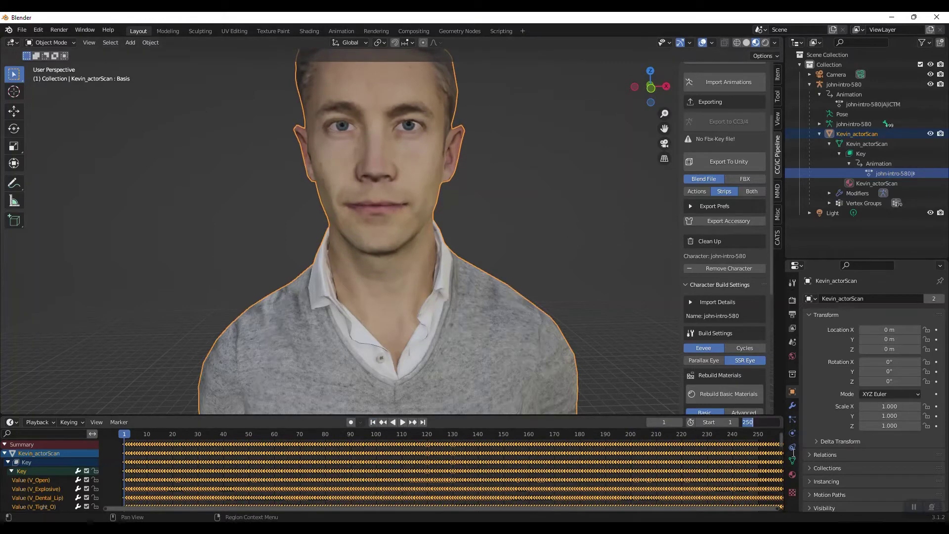
{"action": "type", "text": "1110"}
{"action": "key", "text": "Return"}
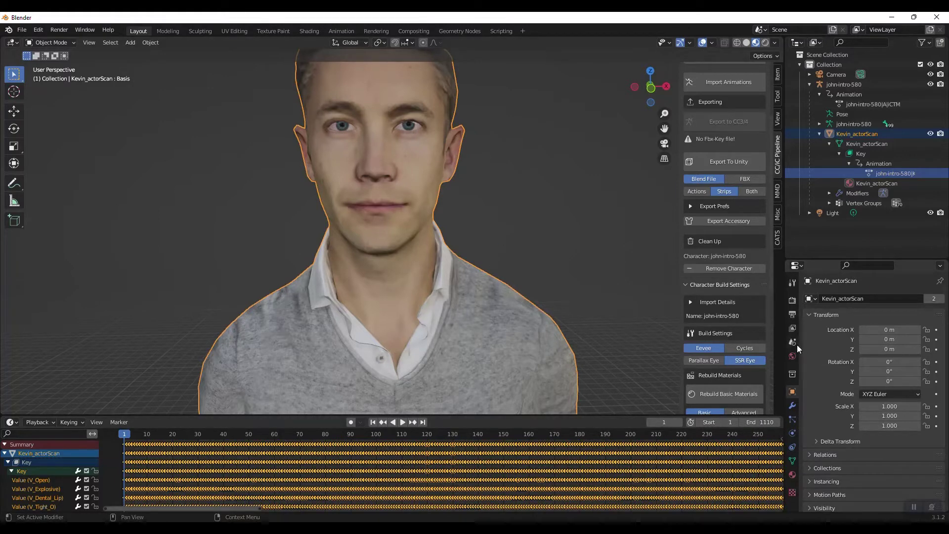
- Select the john-intro-580 armature and set the scene's output frame rate to 30 fps
{"action": "left_click", "coordinate": [834, 84]}
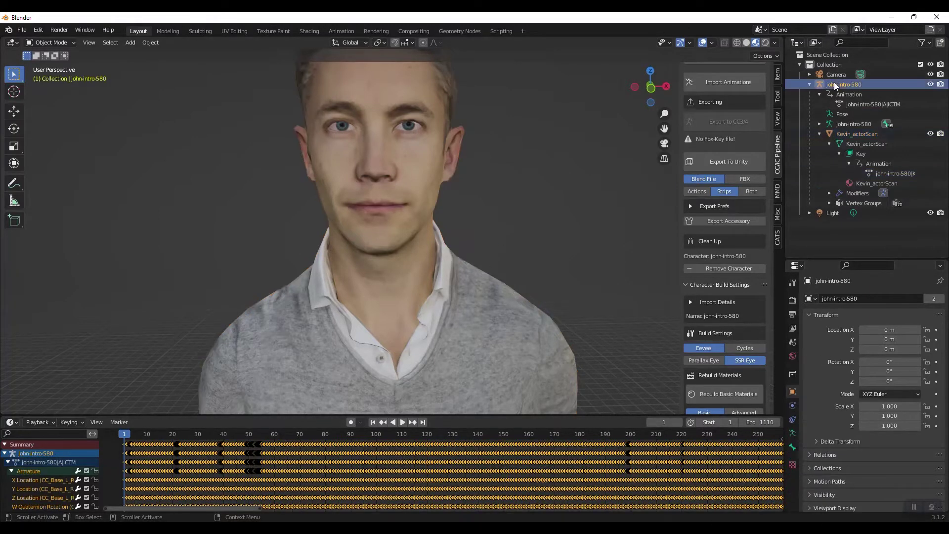
{"action": "left_click", "coordinate": [791, 316]}
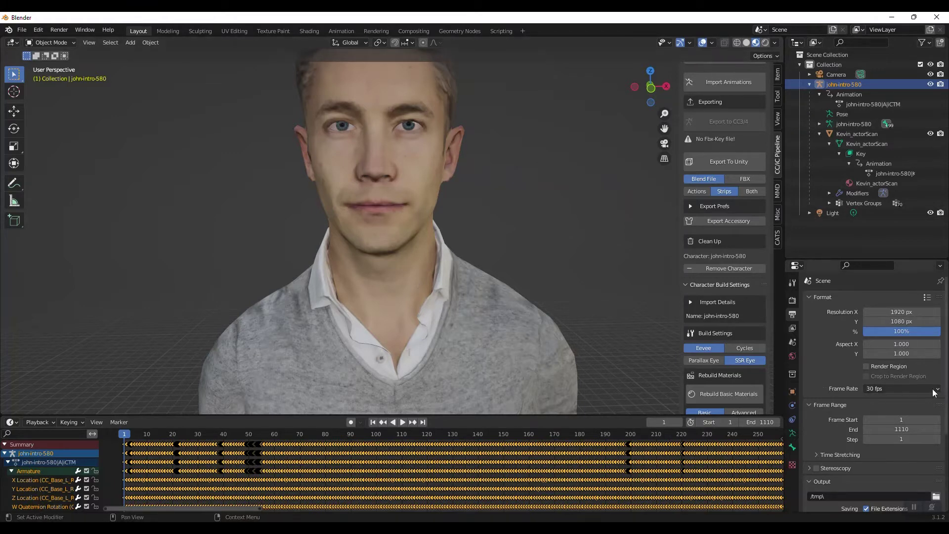
{"action": "left_click", "coordinate": [902, 388]}
{"action": "left_click", "coordinate": [906, 470]}
{"action": "left_click", "coordinate": [941, 388]}
{"action": "left_click", "coordinate": [909, 439]}
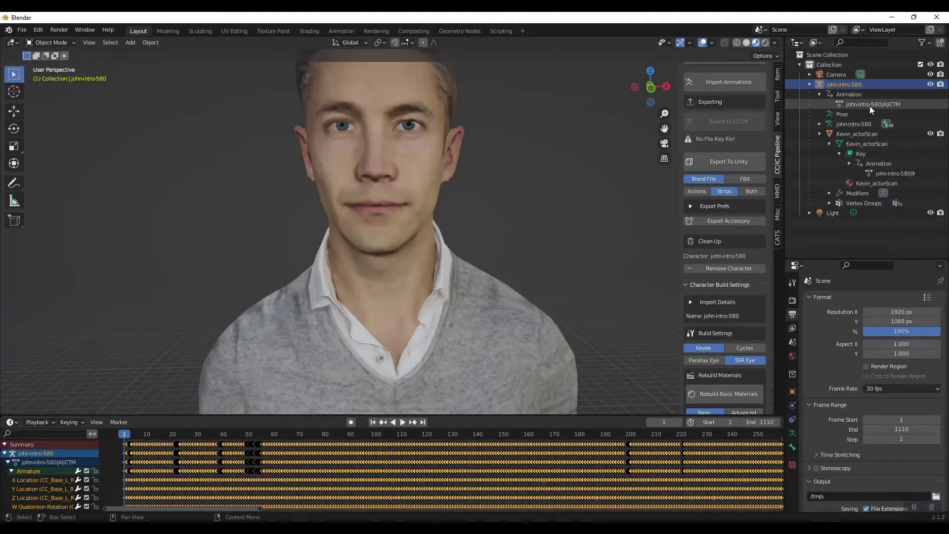
- Import the animations from john-idle-1110.fbx in the test7 folder
{"action": "left_click", "coordinate": [889, 173]}
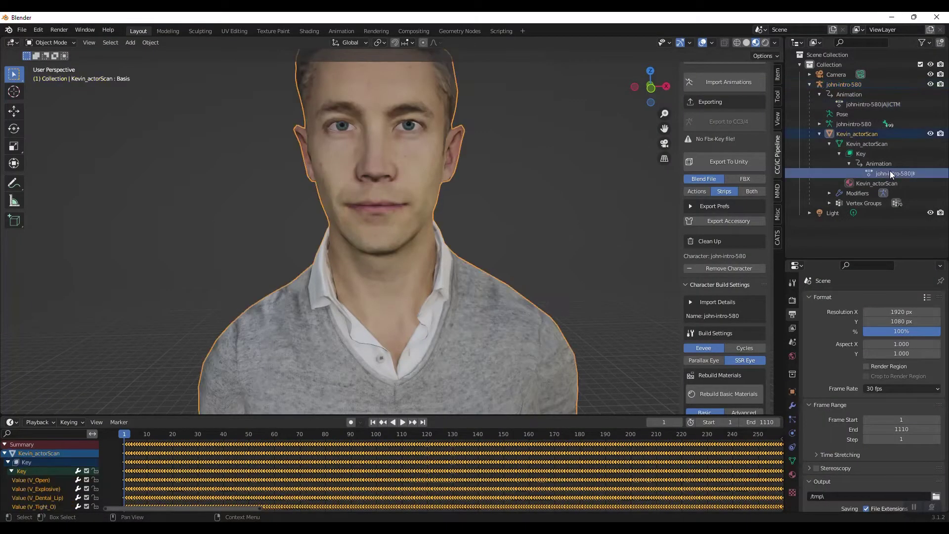
{"action": "left_click", "coordinate": [853, 105]}
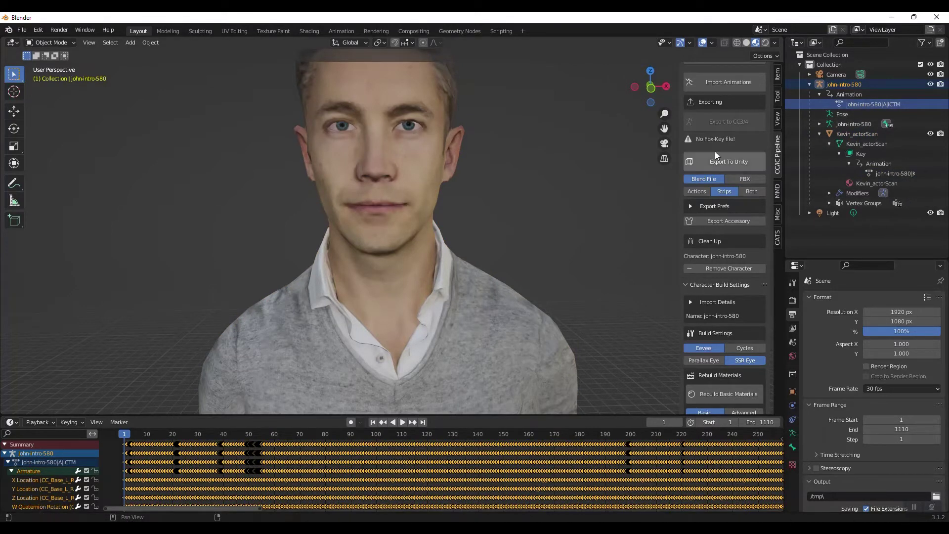
{"action": "scroll", "coordinate": [723, 157], "scroll_direction": "up", "scroll_amount": 5}
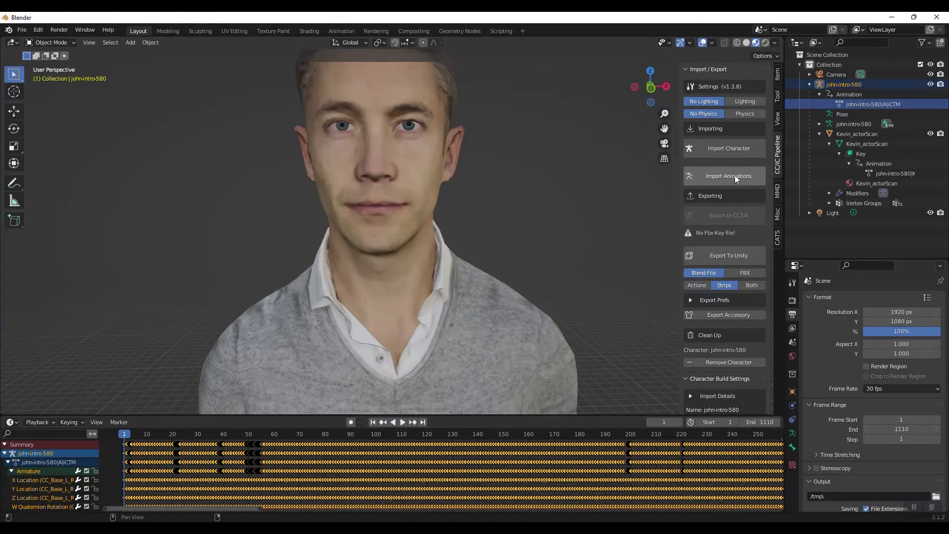
{"action": "left_click", "coordinate": [734, 175]}
{"action": "left_click", "coordinate": [108, 358]}
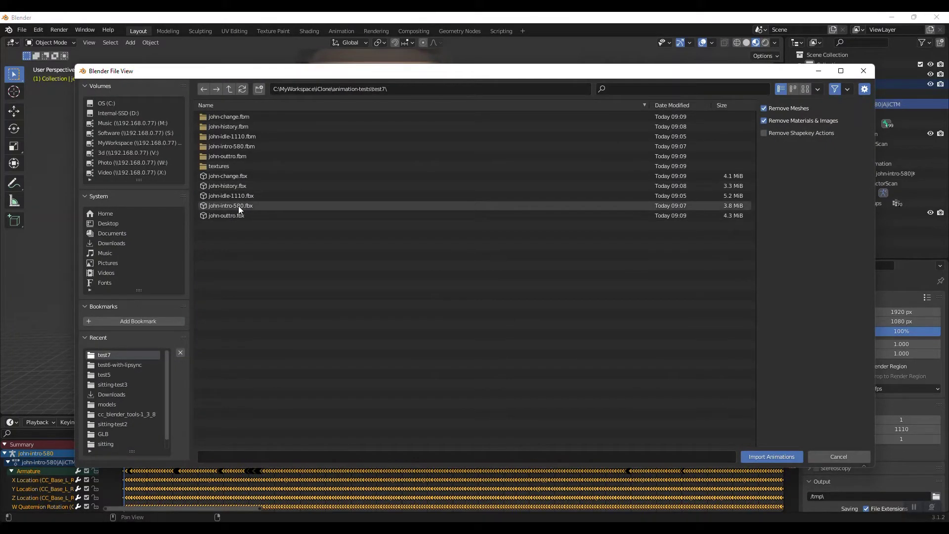
{"action": "double_click", "coordinate": [229, 197]}
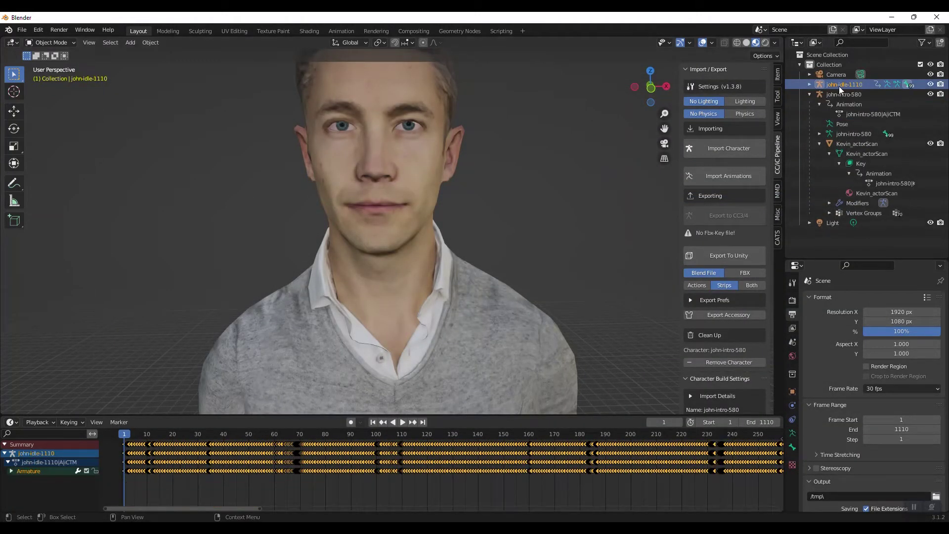
- Import the animations from john-history.fbx and john-outtro.fbx in the same folder
{"action": "left_click", "coordinate": [724, 178]}
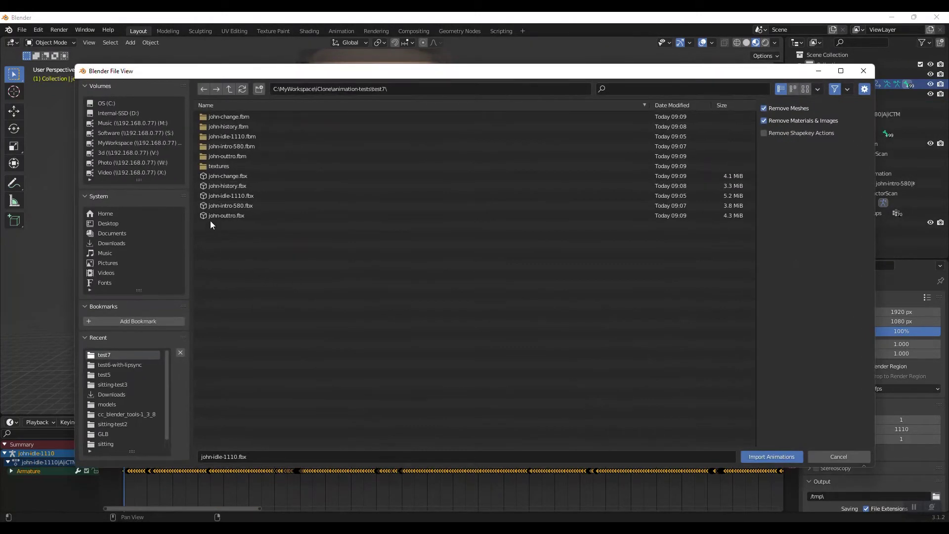
{"action": "left_click", "coordinate": [230, 186]}
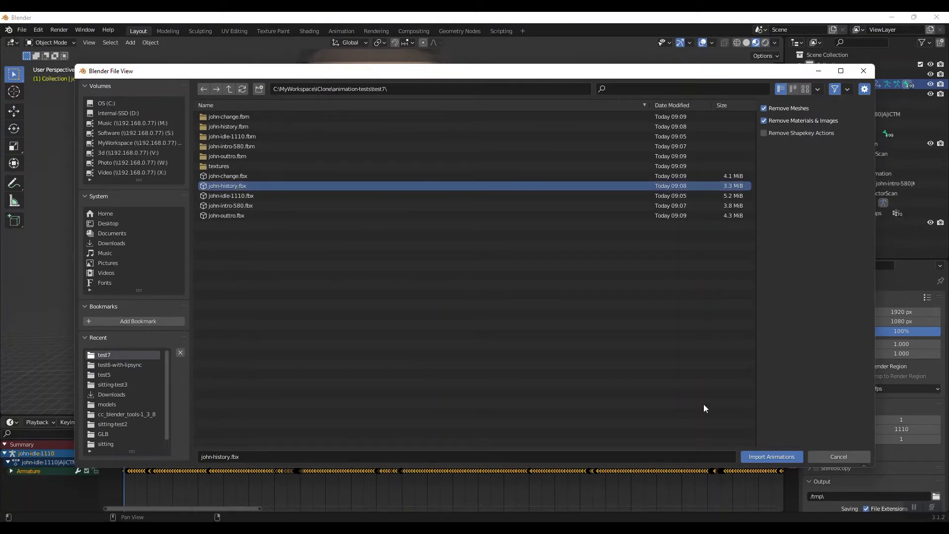
{"action": "left_click", "coordinate": [764, 454]}
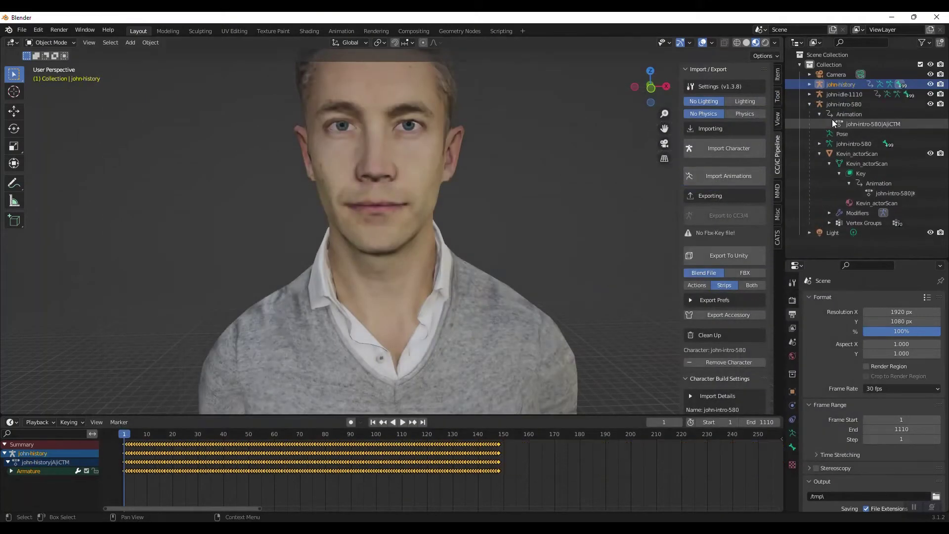
{"action": "left_click", "coordinate": [719, 184]}
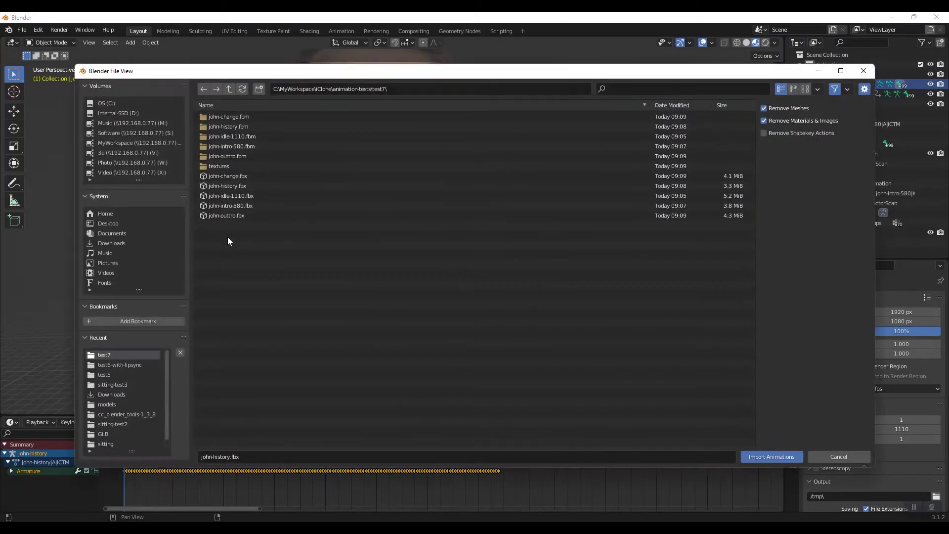
{"action": "left_click", "coordinate": [222, 216]}
{"action": "double_click", "coordinate": [222, 216]}
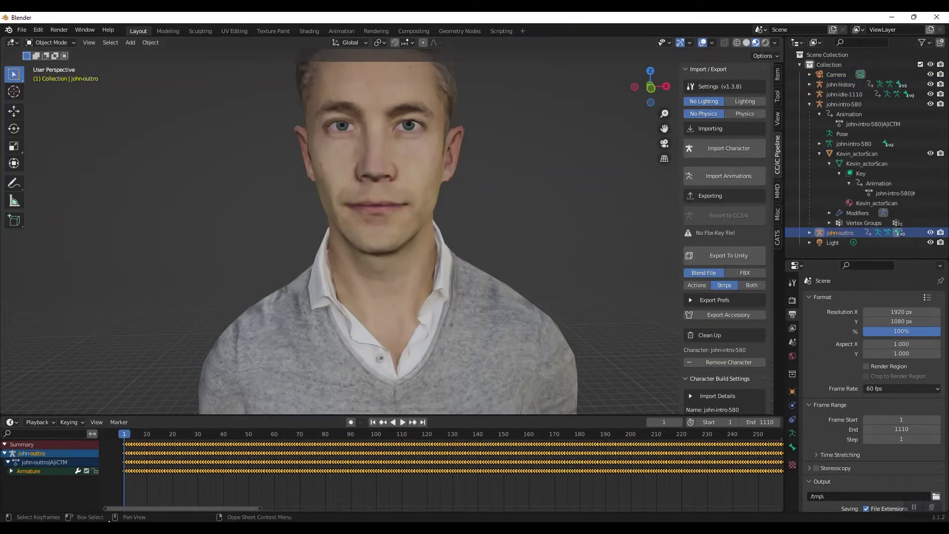
- Inspect the imported john-outtro, john-idle-1110 and john-history armatures and their animation actions
{"action": "left_click", "coordinate": [11, 470]}
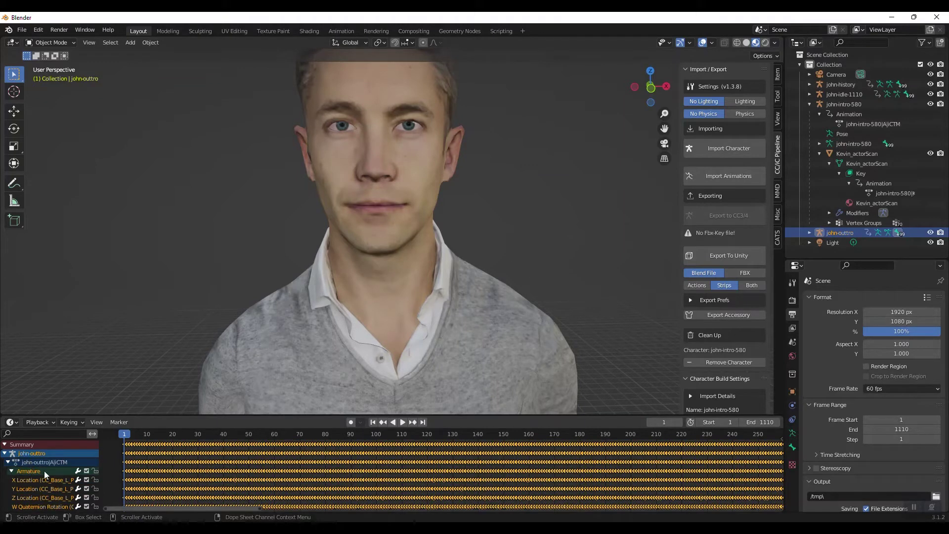
{"action": "left_click", "coordinate": [844, 94]}
{"action": "left_click", "coordinate": [809, 84]}
{"action": "left_click", "coordinate": [818, 95]}
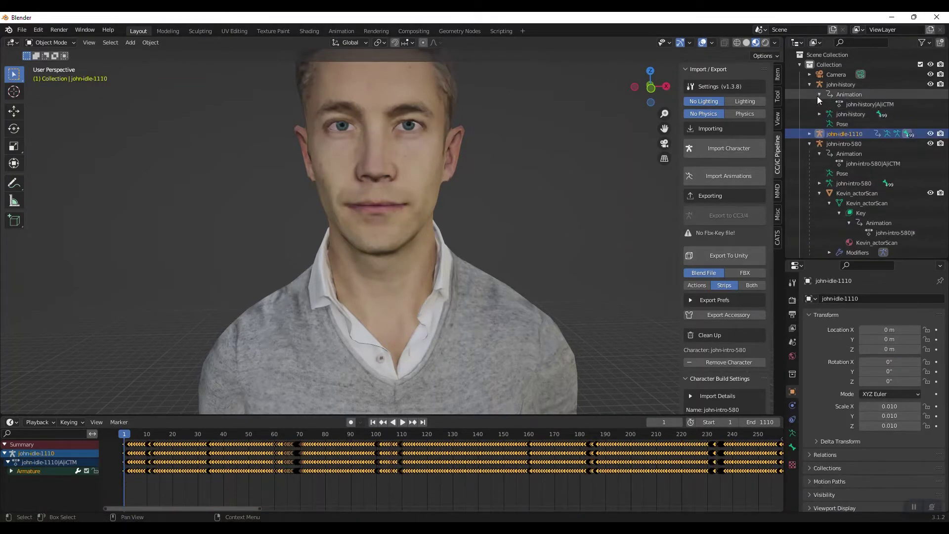
{"action": "left_click", "coordinate": [867, 105]}
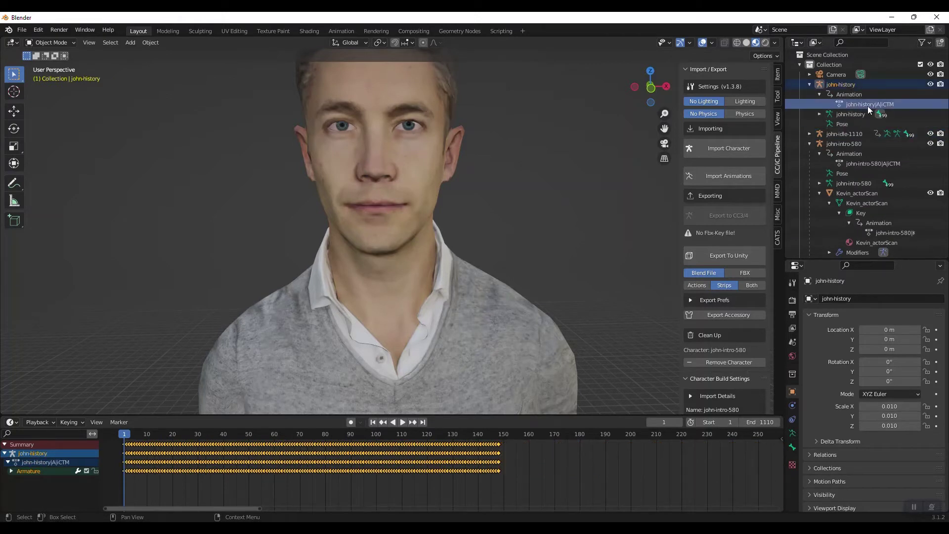
- Examine the john-history bone hierarchy down to the pelvis and waist bones, and collapse the armature again
{"action": "left_click", "coordinate": [819, 114]}
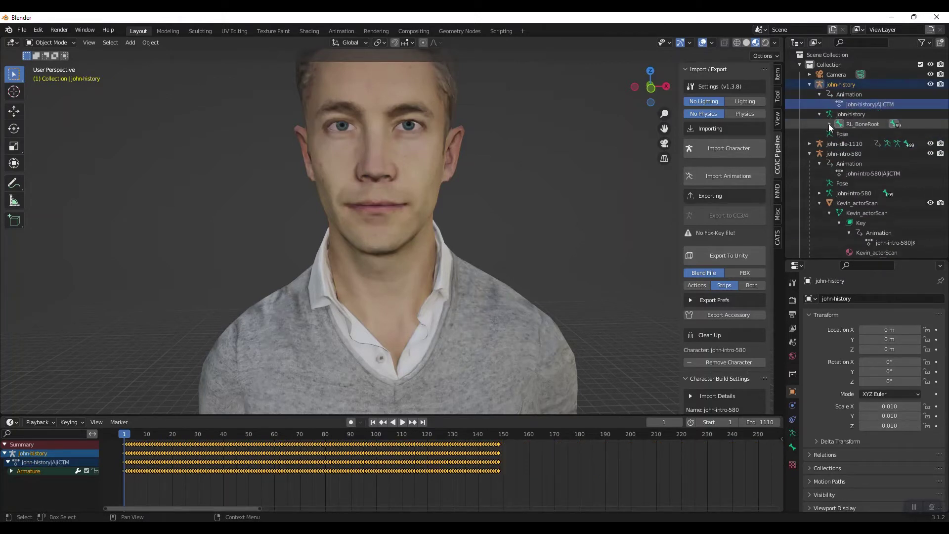
{"action": "left_click", "coordinate": [829, 124]}
{"action": "left_click", "coordinate": [839, 134]}
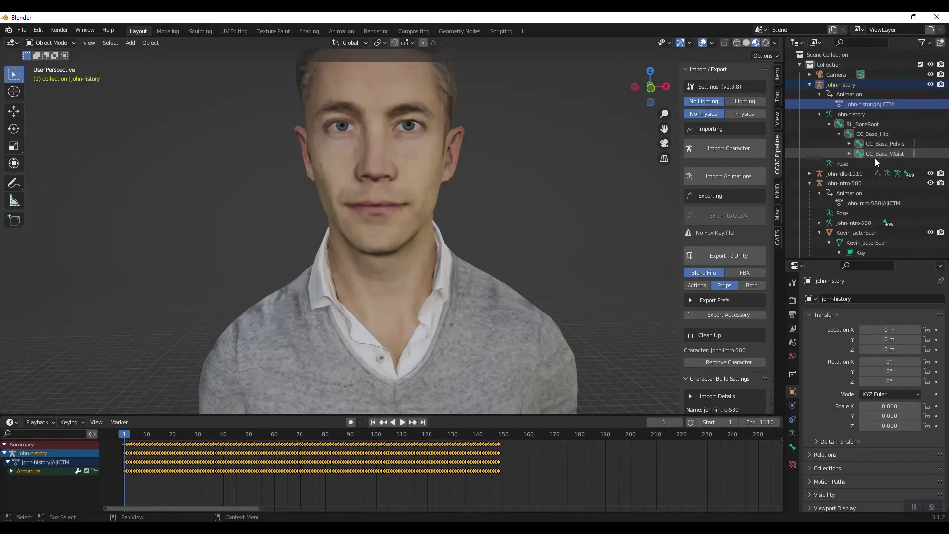
{"action": "left_click", "coordinate": [839, 164]}
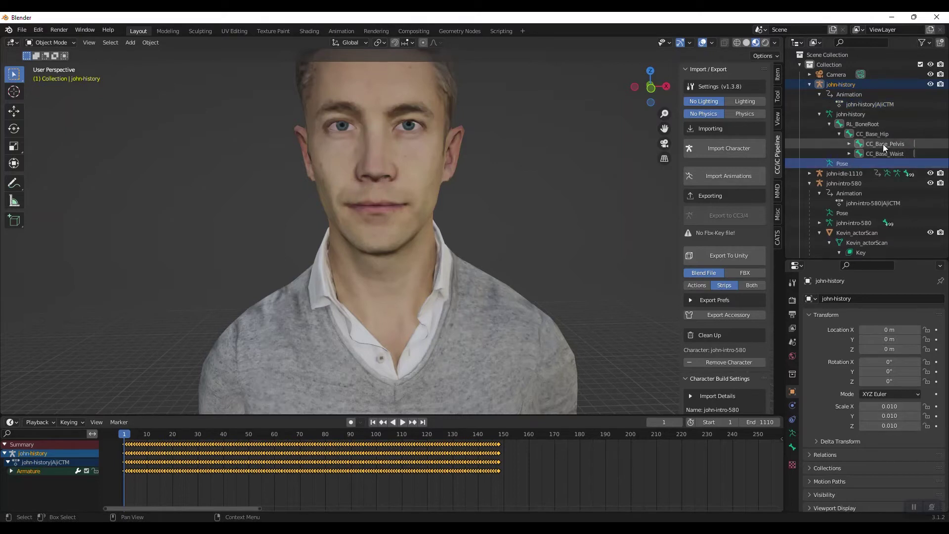
{"action": "left_click", "coordinate": [848, 153]}
{"action": "left_click", "coordinate": [849, 143]}
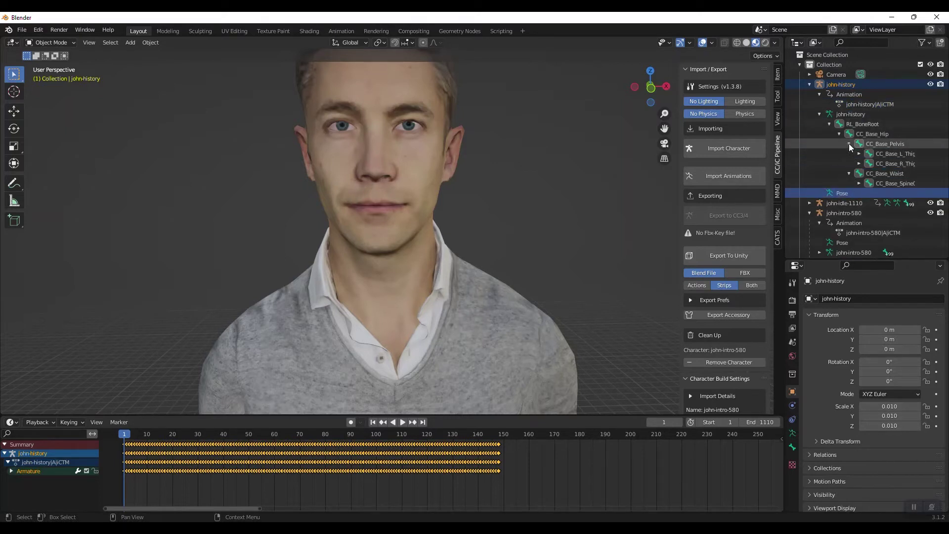
{"action": "left_click", "coordinate": [809, 84]}
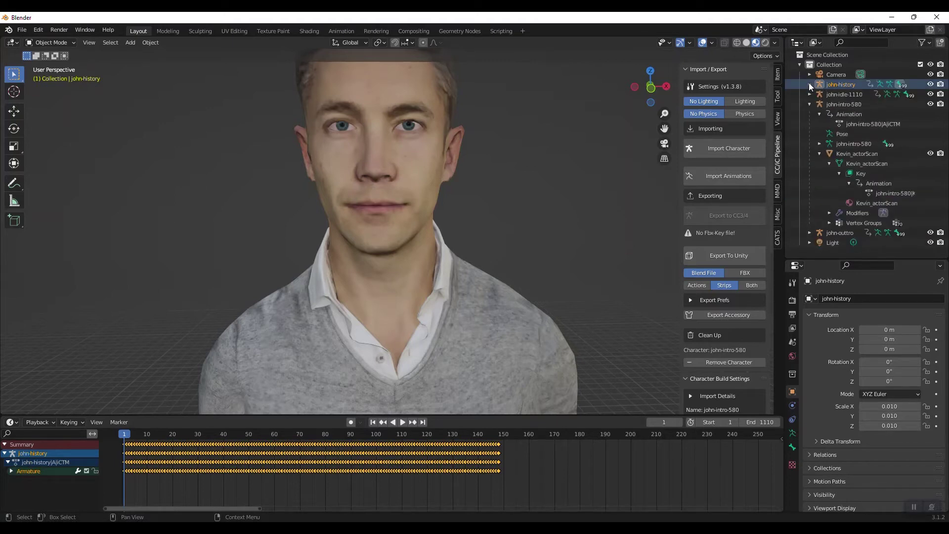
- Select the john-intro-580 armature, merge the timeline area into the 3D viewport, and split the viewport horizontally into two areas
{"action": "left_click", "coordinate": [835, 104]}
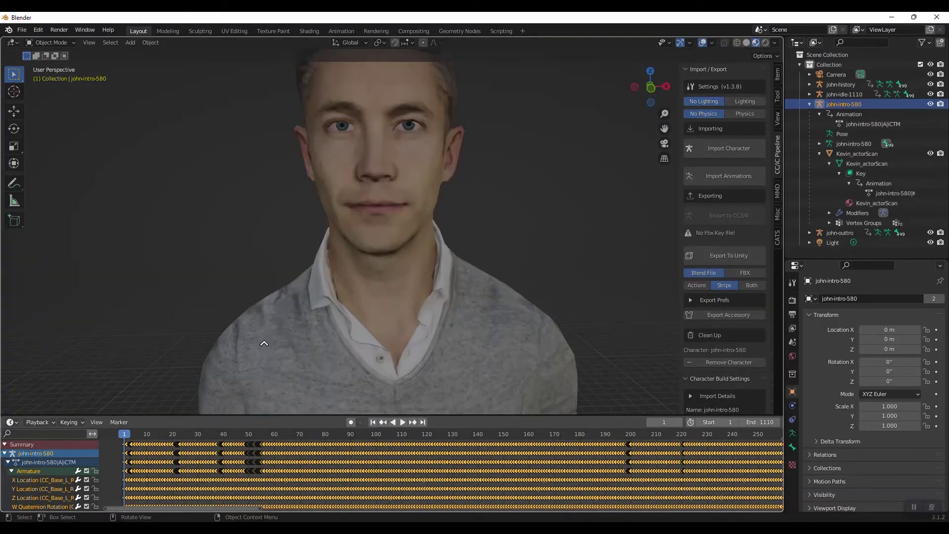
{"action": "left_click_drag", "start_coordinate": [264, 343], "coordinate": [860, 464]}
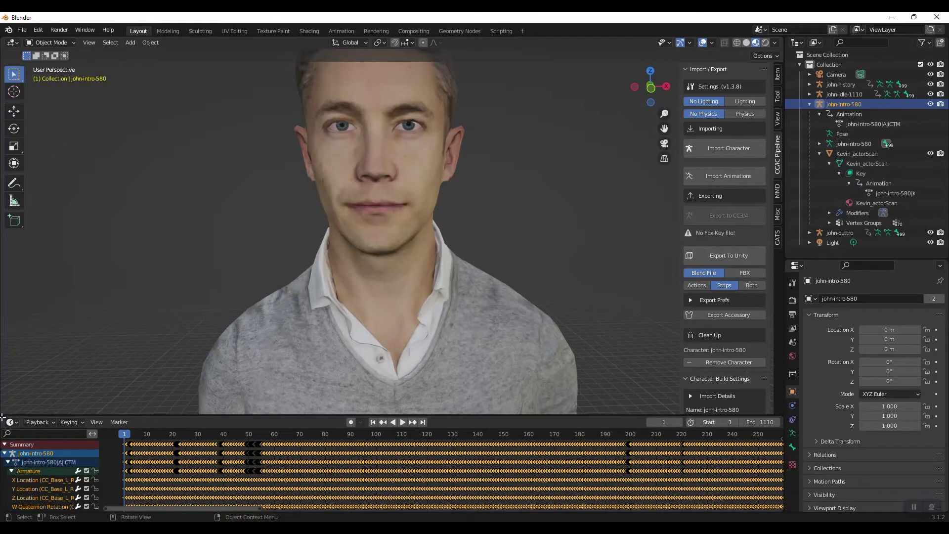
{"action": "left_click_drag", "start_coordinate": [2, 415], "coordinate": [6, 398]}
{"action": "left_click_drag", "start_coordinate": [727, 417], "coordinate": [780, 393]}
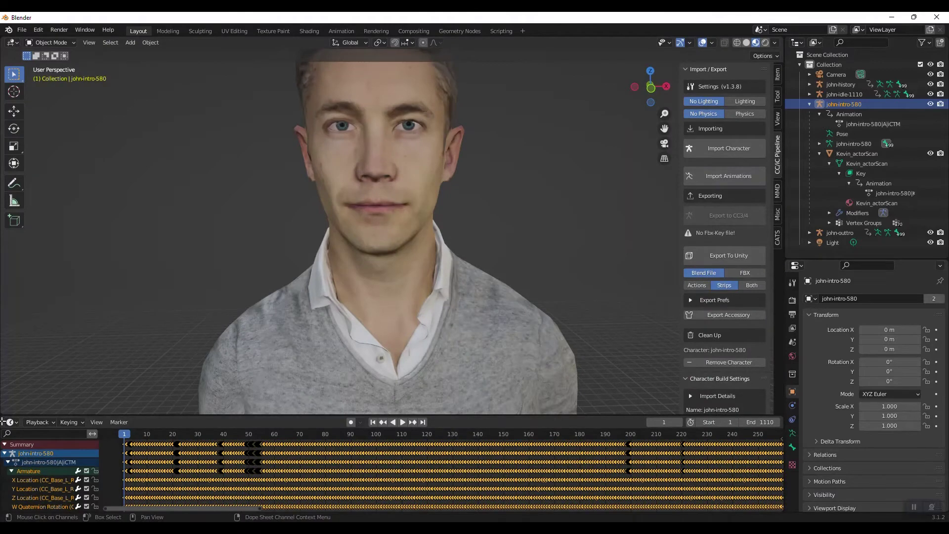
{"action": "left_click_drag", "start_coordinate": [3, 421], "coordinate": [238, 451]}
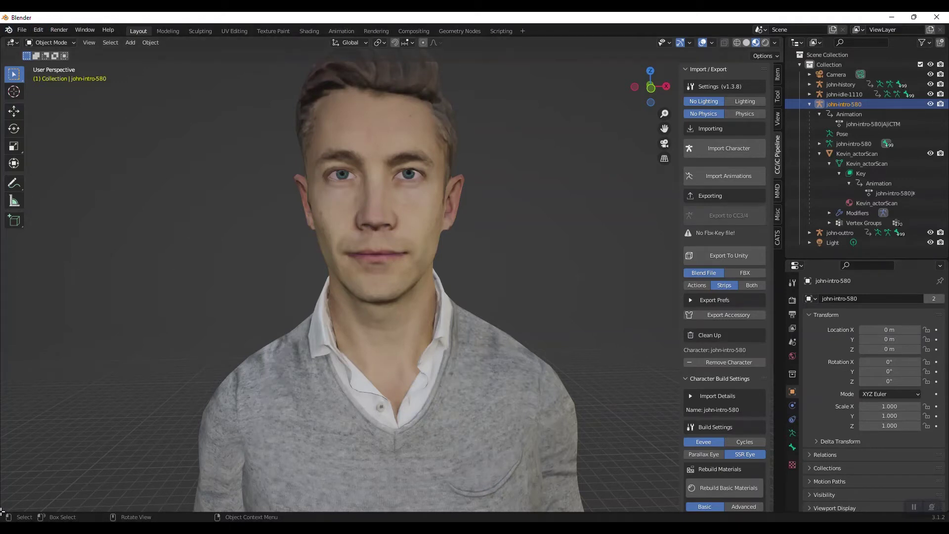
{"action": "left_click_drag", "start_coordinate": [1, 513], "coordinate": [75, 406]}
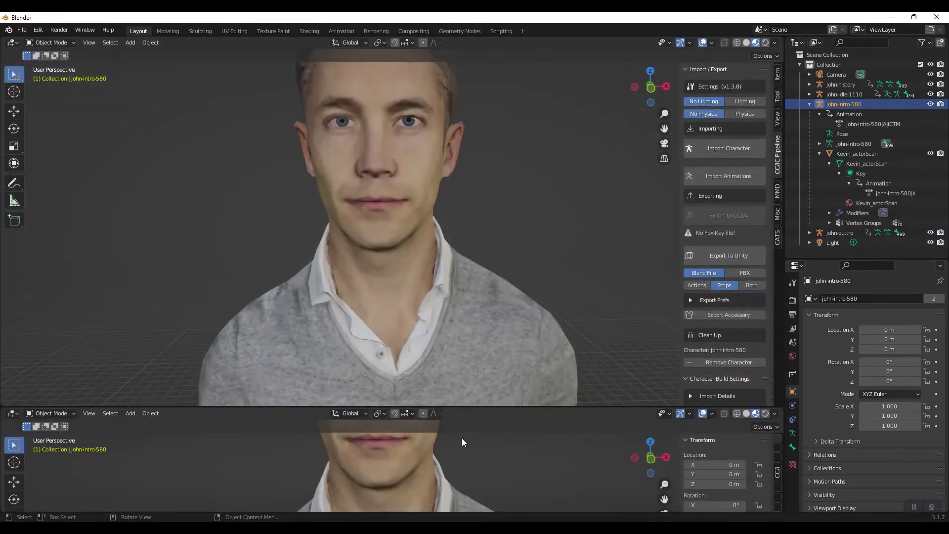
- Change the new split area to the Dope Sheet editor and enlarge it over the viewport
{"action": "left_click", "coordinate": [18, 414]}
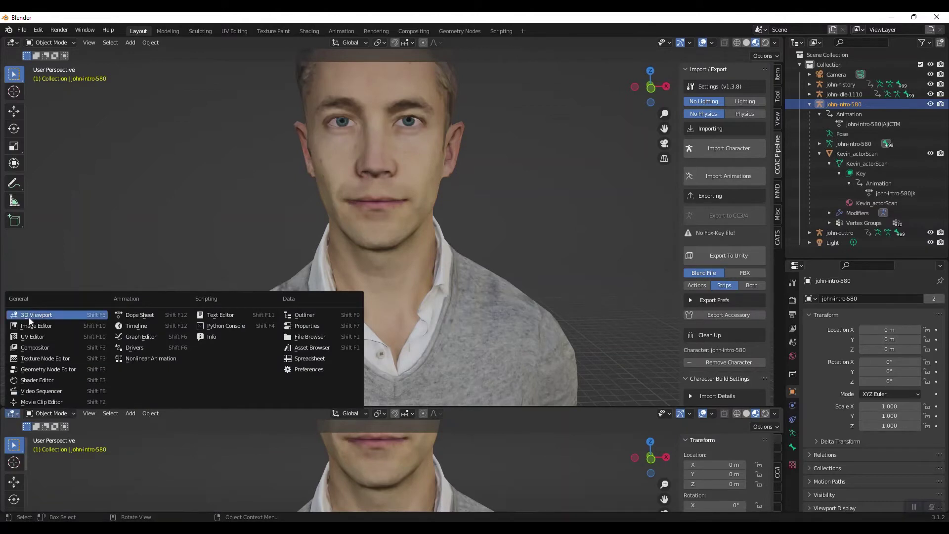
{"action": "left_click", "coordinate": [139, 315]}
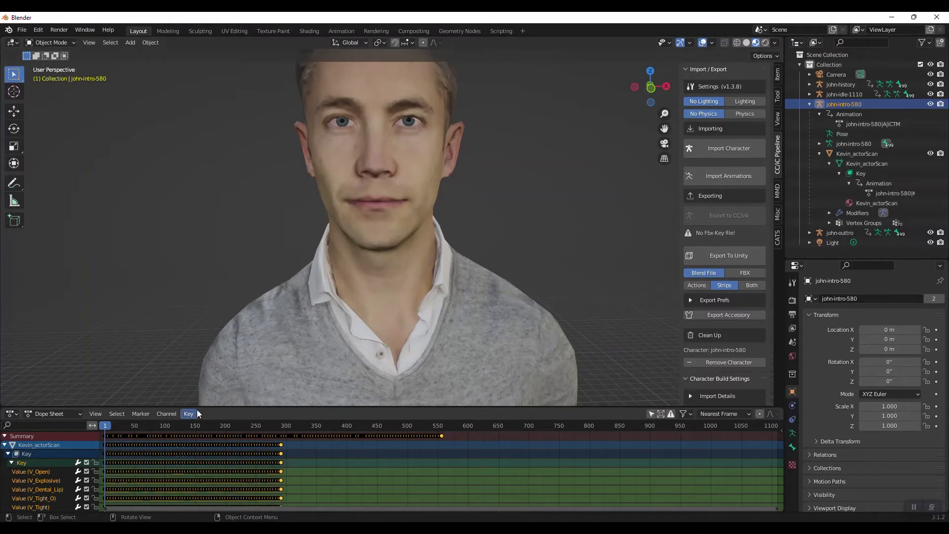
{"action": "left_click_drag", "start_coordinate": [192, 408], "coordinate": [148, 326]}
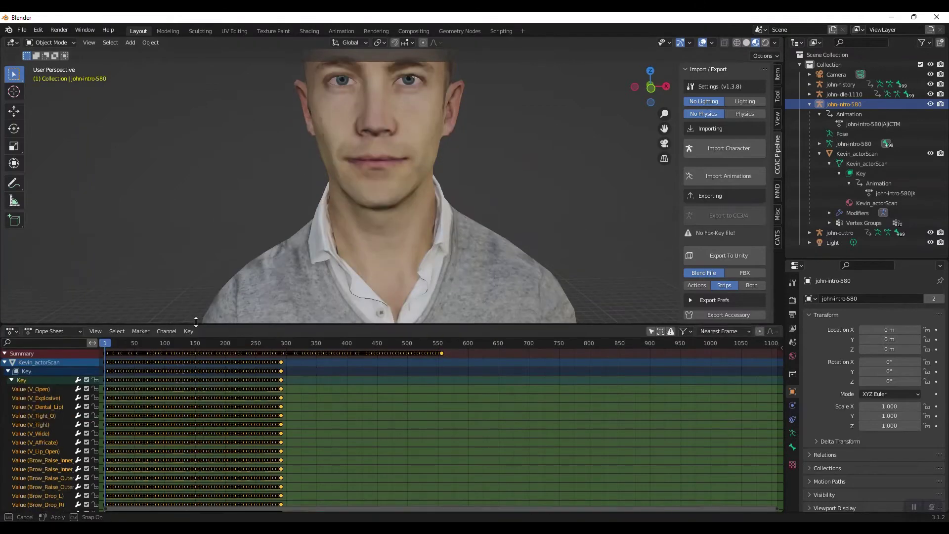
- View the john-intro-580 body action in the Action Editor, and show the Kevin_actorScan mesh's facial action in the Shape Key Editor
{"action": "left_click", "coordinate": [70, 336]}
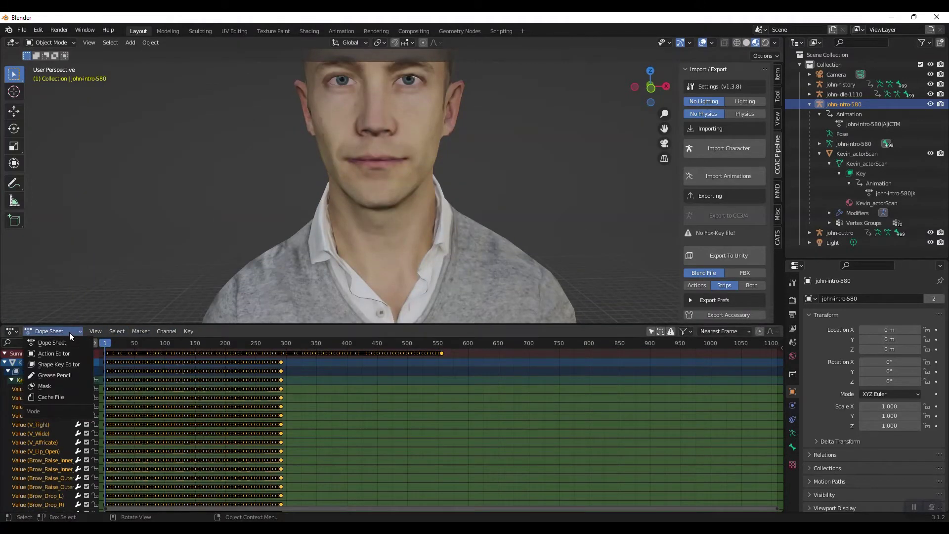
{"action": "left_click", "coordinate": [52, 354]}
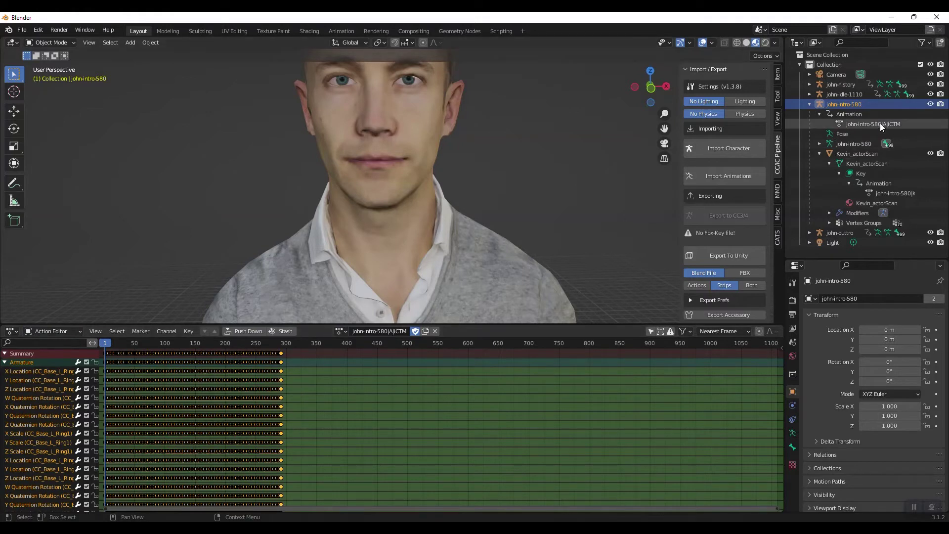
{"action": "left_click", "coordinate": [80, 331]}
{"action": "left_click", "coordinate": [69, 366]}
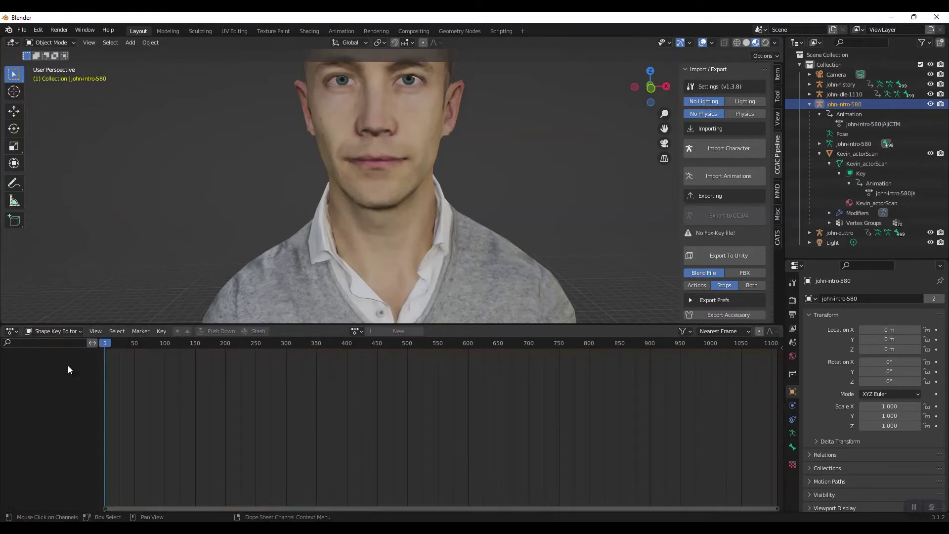
{"action": "left_click", "coordinate": [859, 155]}
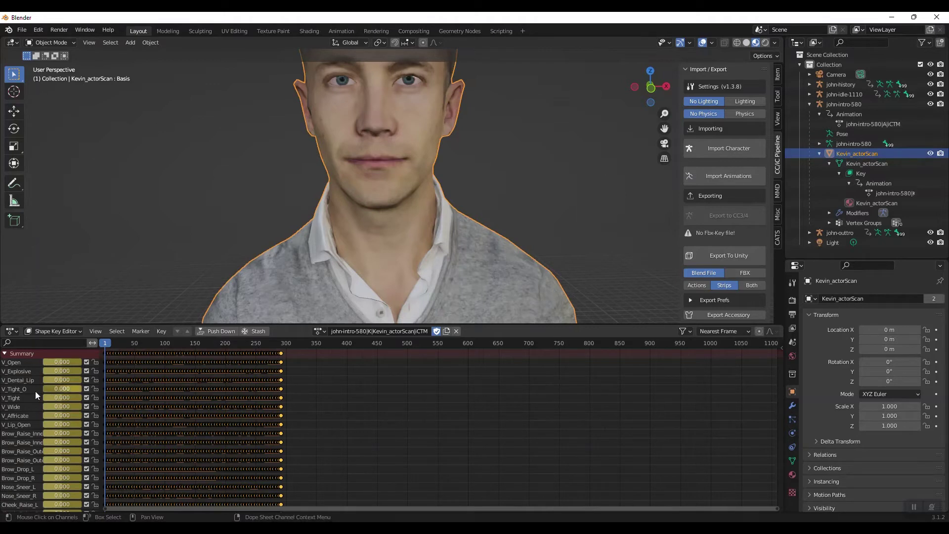
- Look through the Kevin_actorScan shape key channels, from the mouth and brow keys down to the jaw and eye keys
{"action": "scroll", "coordinate": [15, 485], "scroll_direction": "down", "scroll_amount": 4}
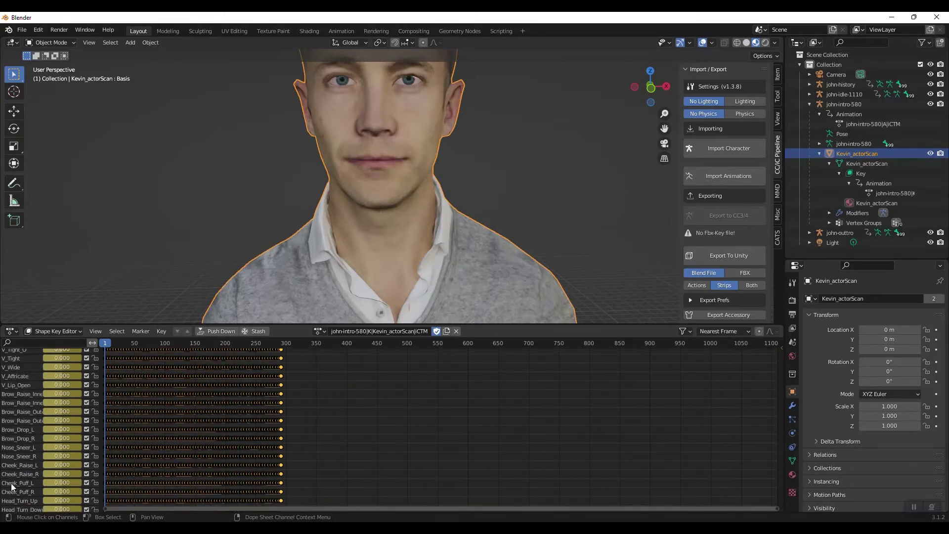
{"action": "left_click", "coordinate": [9, 395]}
{"action": "scroll", "coordinate": [15, 477], "scroll_direction": "down", "scroll_amount": 10}
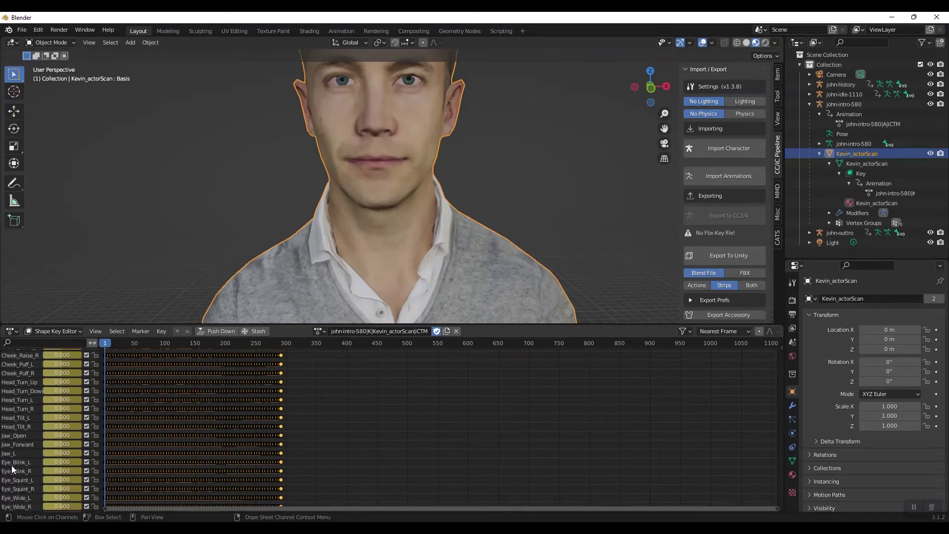
{"action": "scroll", "coordinate": [18, 483], "scroll_direction": "up", "scroll_amount": 10}
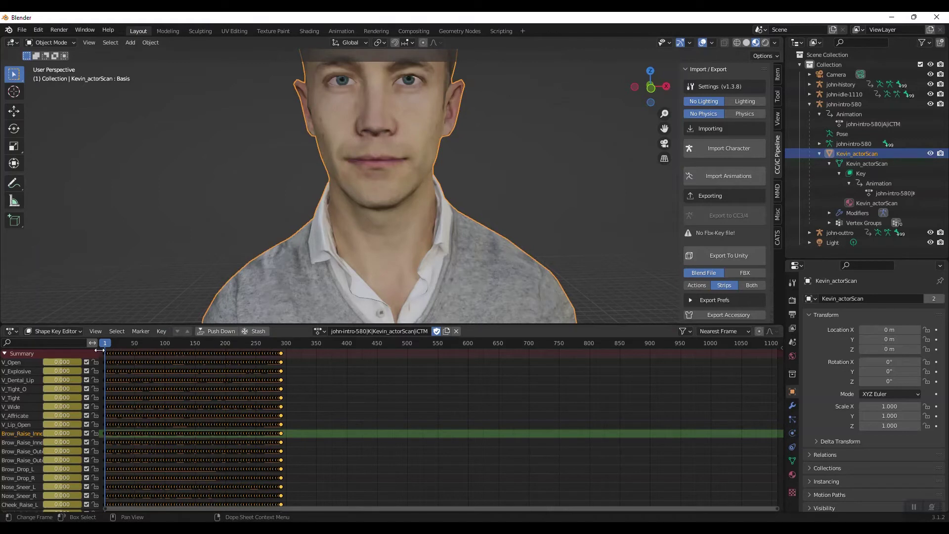
- Scrub to frame 192, try lower Eye_Blink_L and Eye_Blink_R values, and return to frame 0
{"action": "left_click_drag", "start_coordinate": [106, 344], "coordinate": [220, 354]}
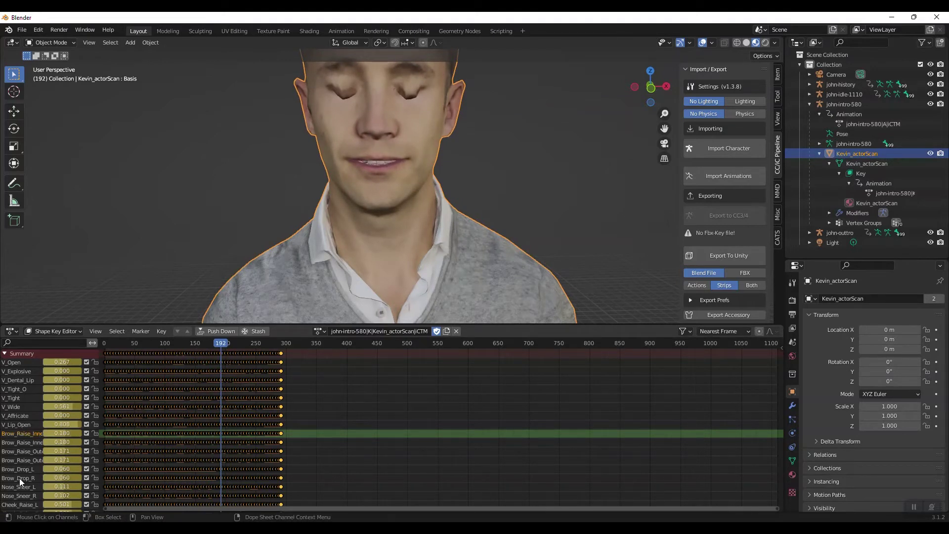
{"action": "scroll", "coordinate": [19, 478], "scroll_direction": "down", "scroll_amount": 10}
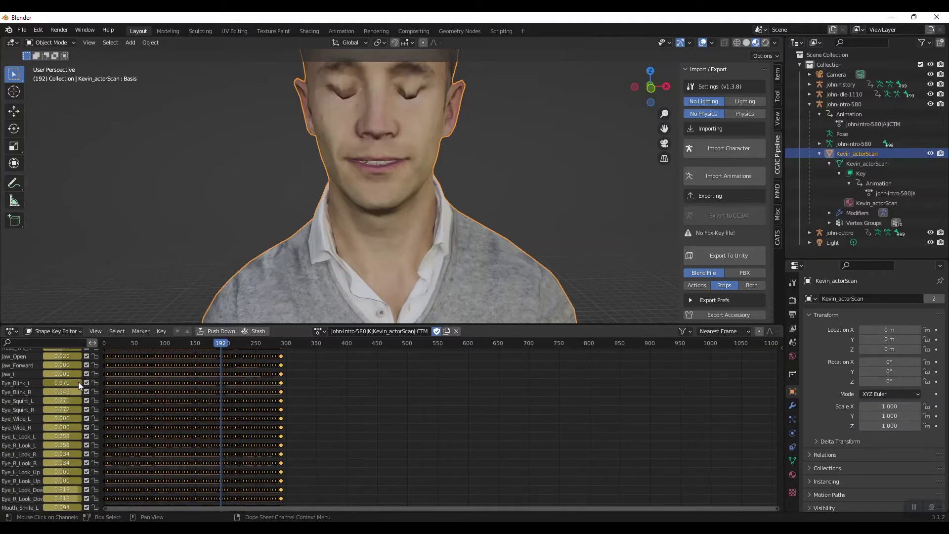
{"action": "left_click_drag", "start_coordinate": [78, 382], "coordinate": [55, 392]}
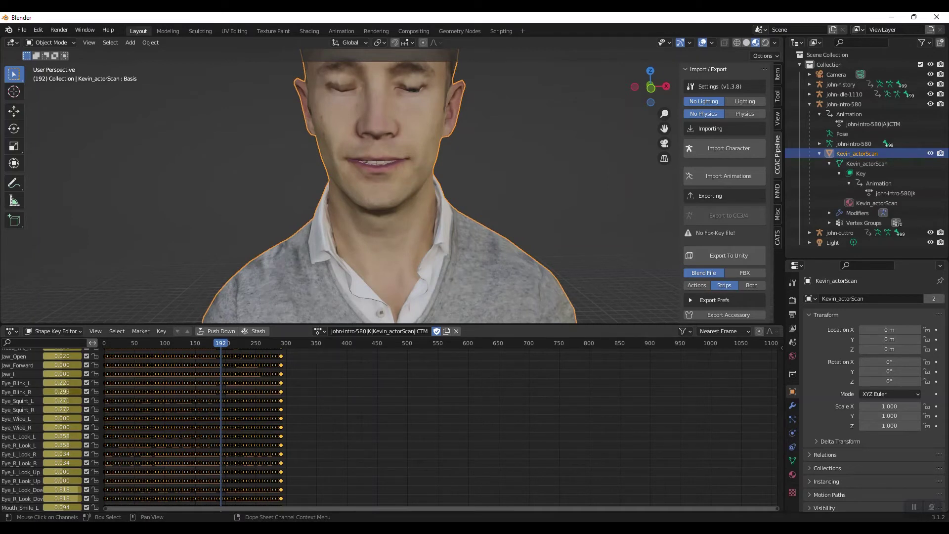
{"action": "left_click_drag", "start_coordinate": [221, 343], "coordinate": [105, 345]}
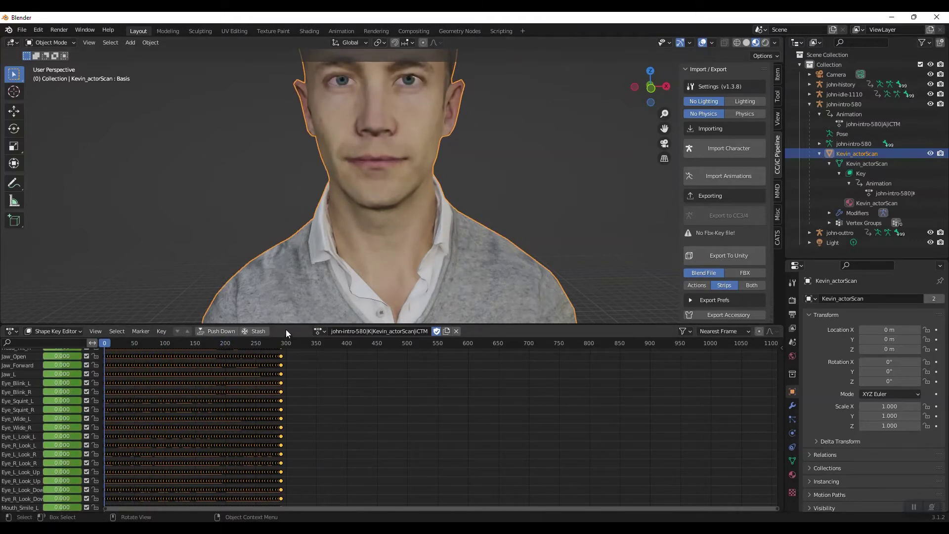
- Enlarge the 3D viewport slightly and show the john-intro-580 armature's body action in the Action Editor
{"action": "left_click_drag", "start_coordinate": [287, 322], "coordinate": [287, 336]}
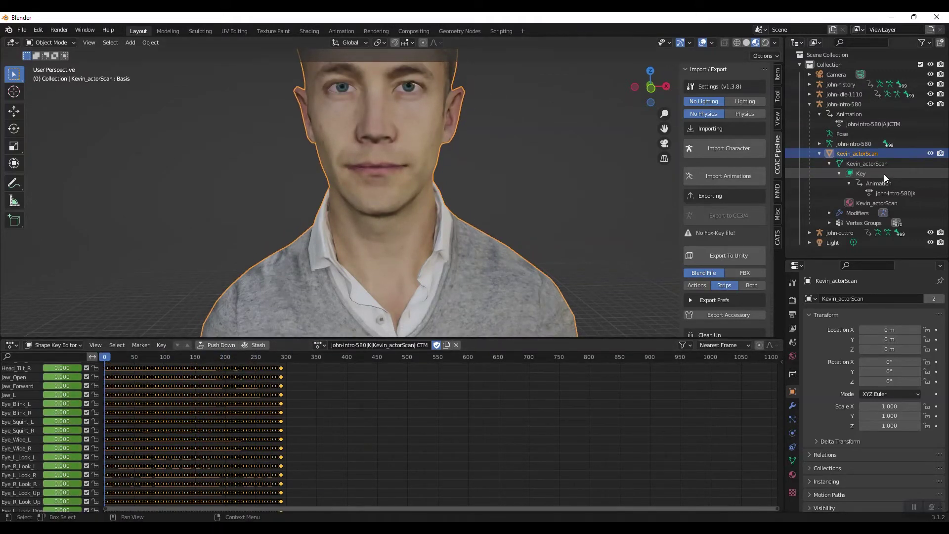
{"action": "left_click", "coordinate": [842, 104]}
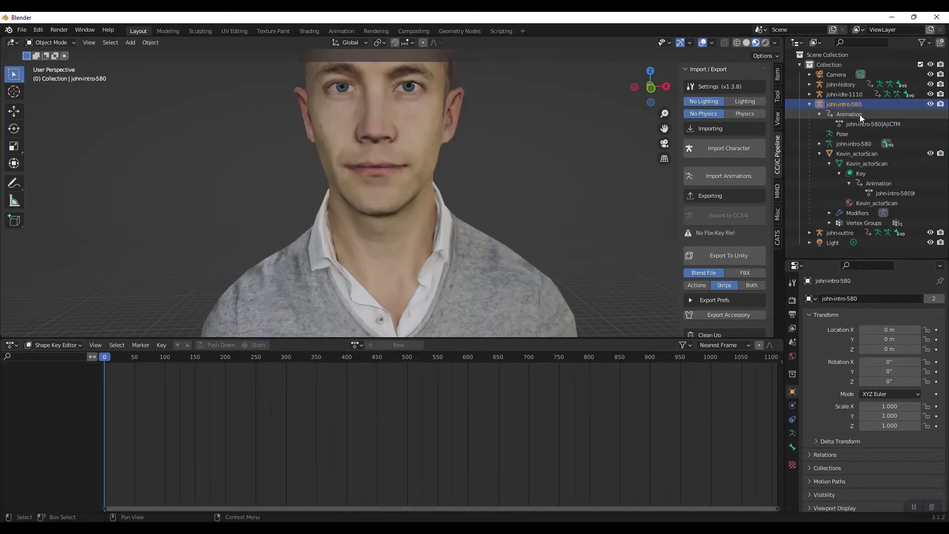
{"action": "left_click", "coordinate": [81, 342]}
{"action": "left_click", "coordinate": [67, 364]}
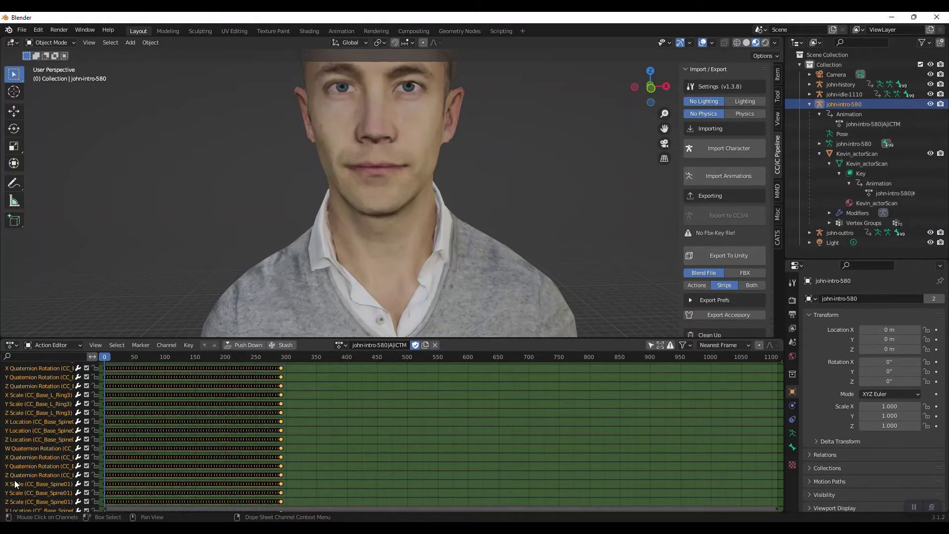
- Rename the john-intro-580 armature's body action as john-intro-action
{"action": "left_click", "coordinate": [340, 345]}
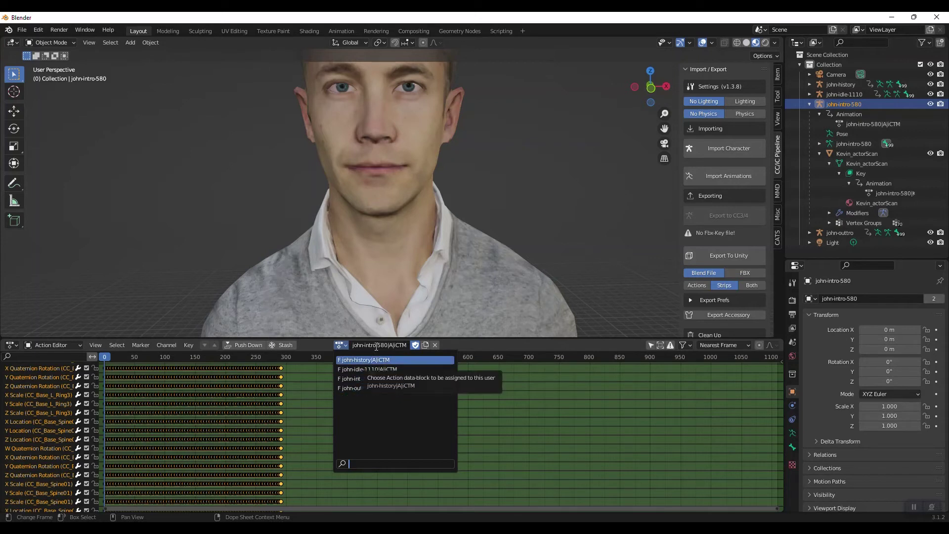
{"action": "left_click", "coordinate": [379, 344]}
{"action": "left_click", "coordinate": [379, 344]}
{"action": "left_click_drag", "start_coordinate": [375, 345], "coordinate": [521, 348]}
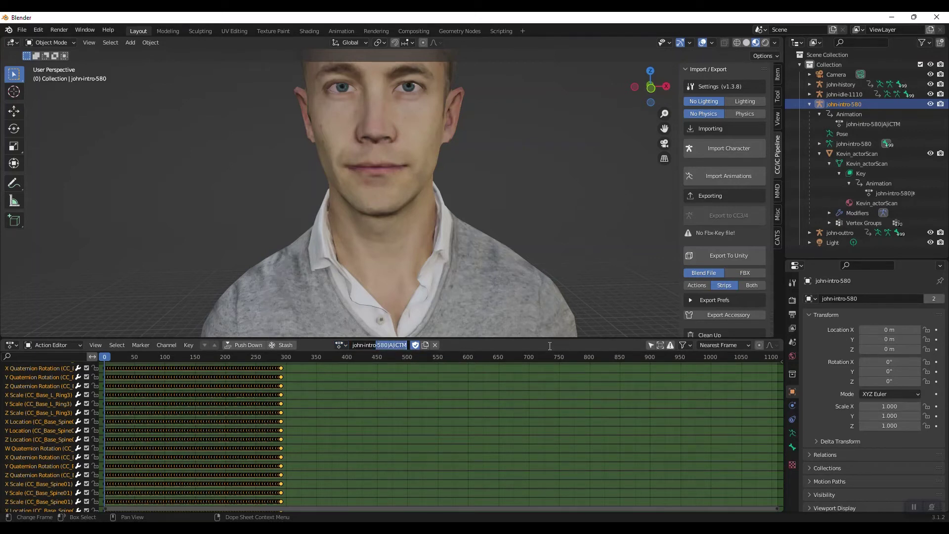
{"action": "key", "text": "BackSpace"}
{"action": "key", "text": "BackSpace"}
{"action": "type", "text": "-action"}
{"action": "key", "text": "Return"}
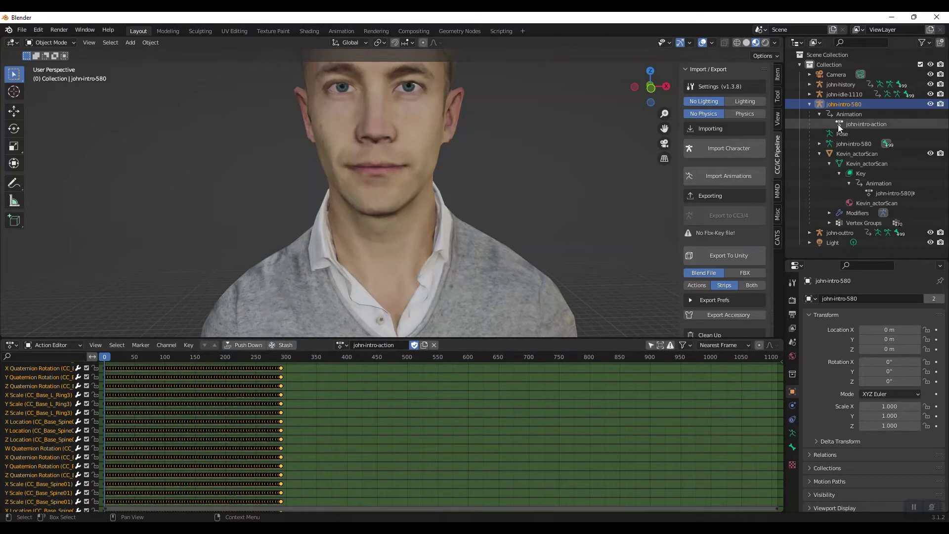
- Stash john-intro-action and expand the armature's NLA tracks down to the stashed action
{"action": "left_click", "coordinate": [286, 345]}
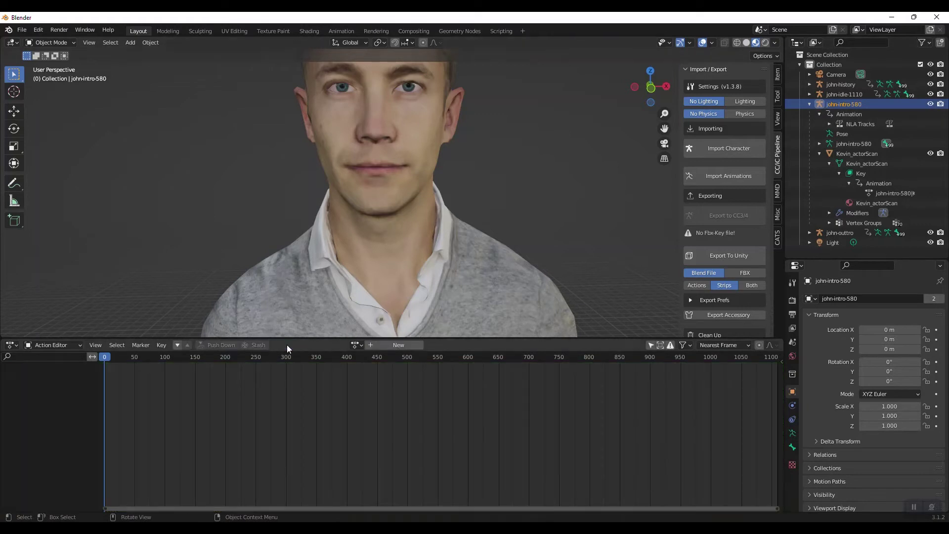
{"action": "left_click", "coordinate": [830, 123]}
{"action": "left_click", "coordinate": [837, 135]}
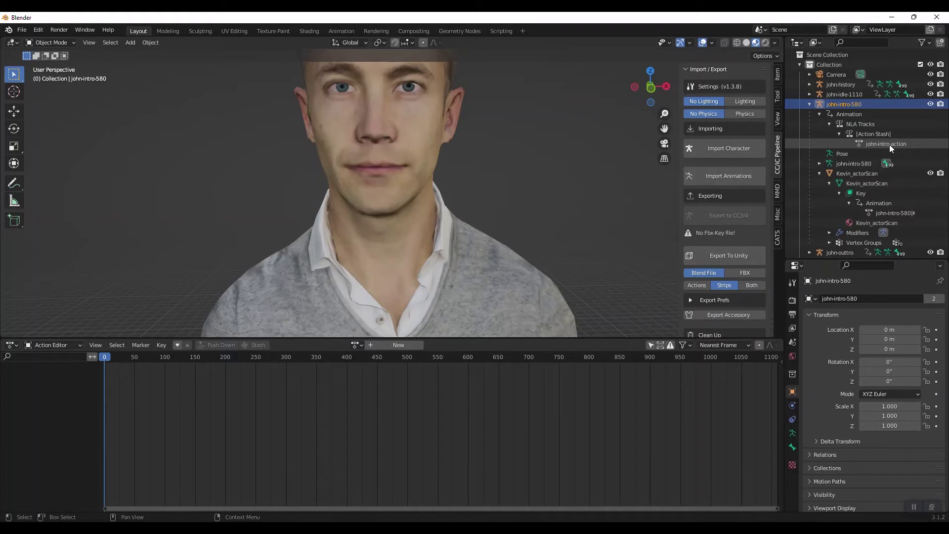
- Assign the john-outtro body action to the john-intro-580 armature
{"action": "left_click", "coordinate": [360, 345]}
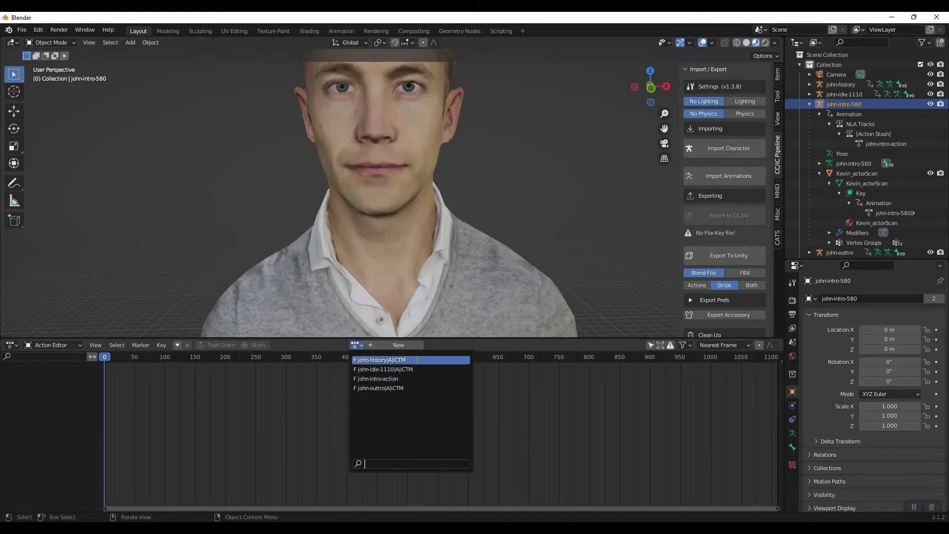
{"action": "key", "text": "Escape"}
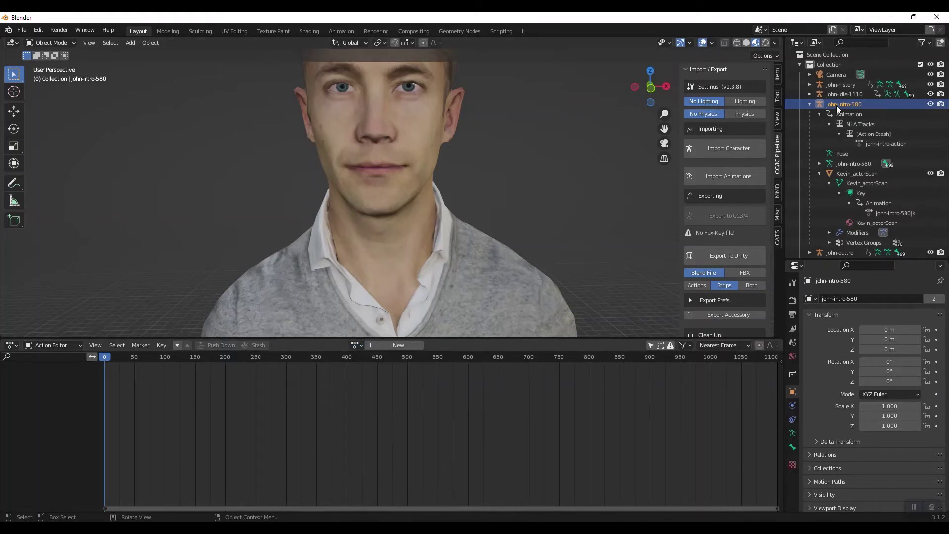
{"action": "left_click", "coordinate": [360, 345]}
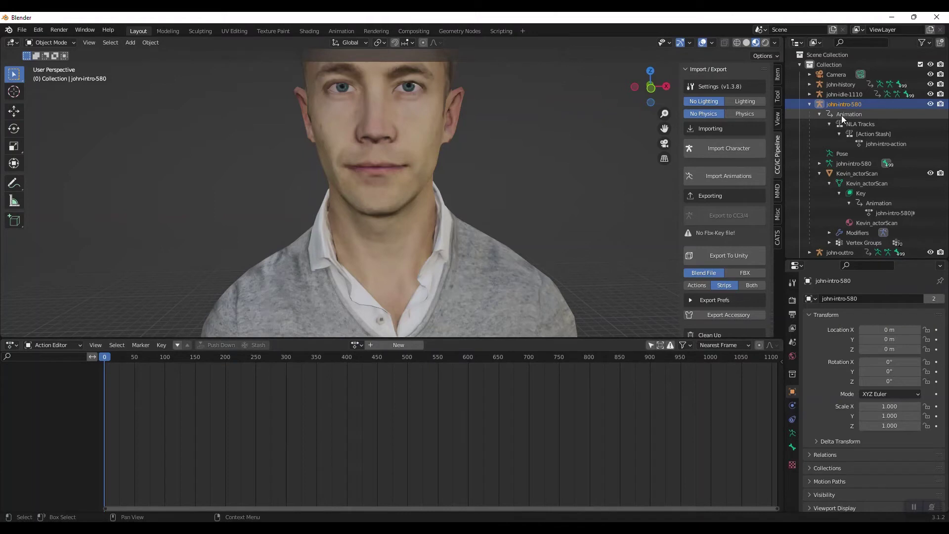
{"action": "left_click", "coordinate": [358, 345]}
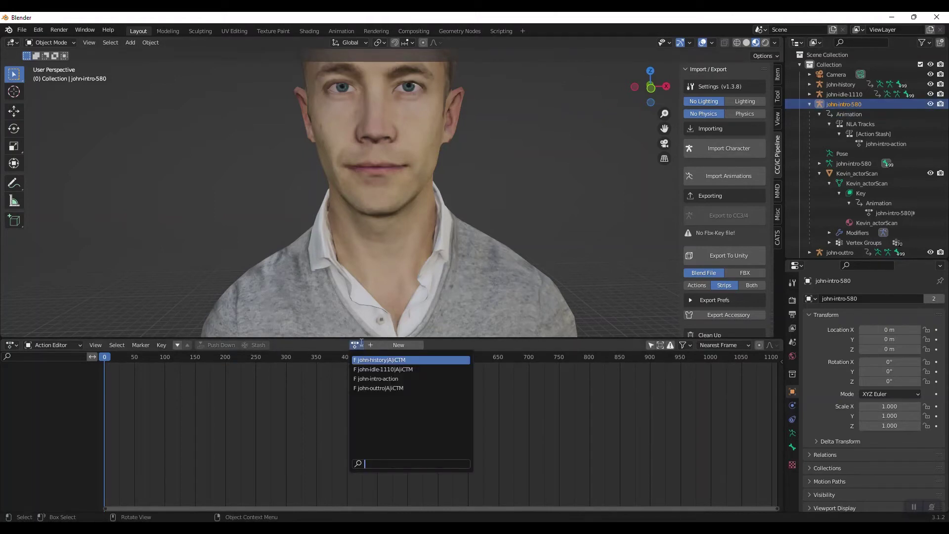
{"action": "left_click", "coordinate": [380, 389]}
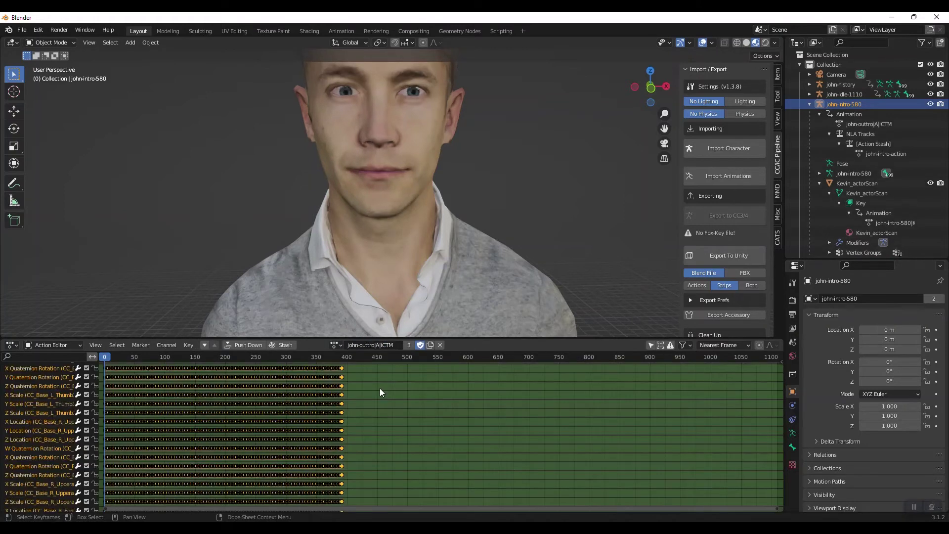
- Rename the assigned action as john-outtro-action and stash it on the john-intro-580 armature
{"action": "left_click_drag", "start_coordinate": [375, 345], "coordinate": [457, 352]}
{"action": "type", "text": "action"}
{"action": "left_click", "coordinate": [374, 345]}
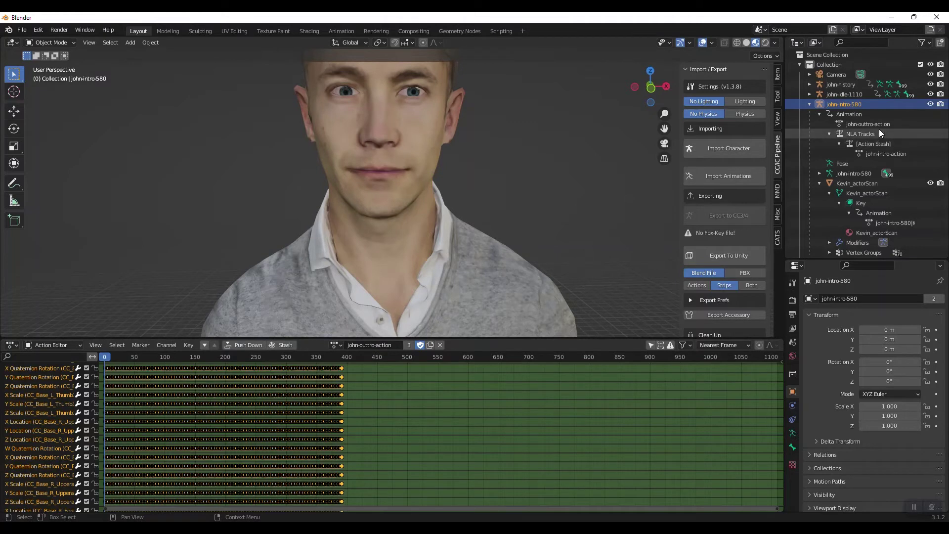
{"action": "left_click", "coordinate": [282, 345]}
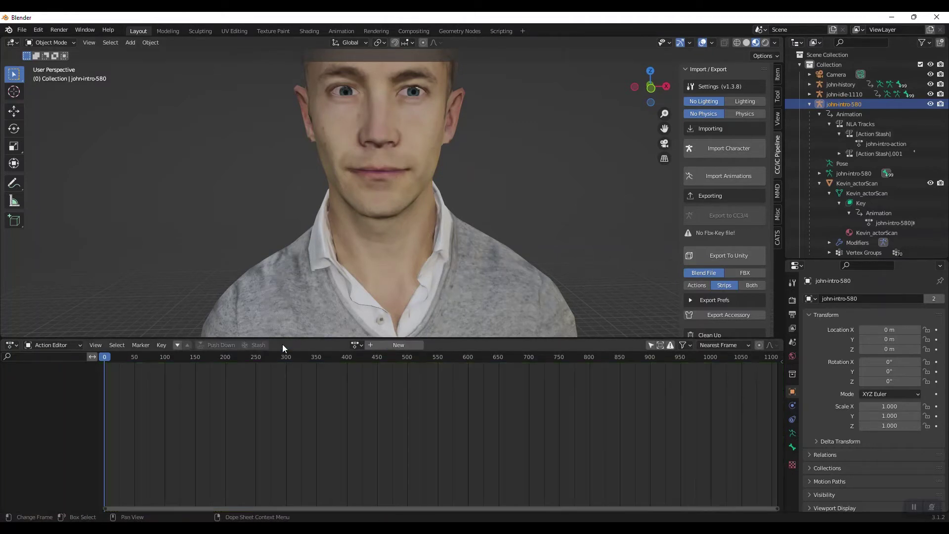
{"action": "left_click", "coordinate": [839, 154]}
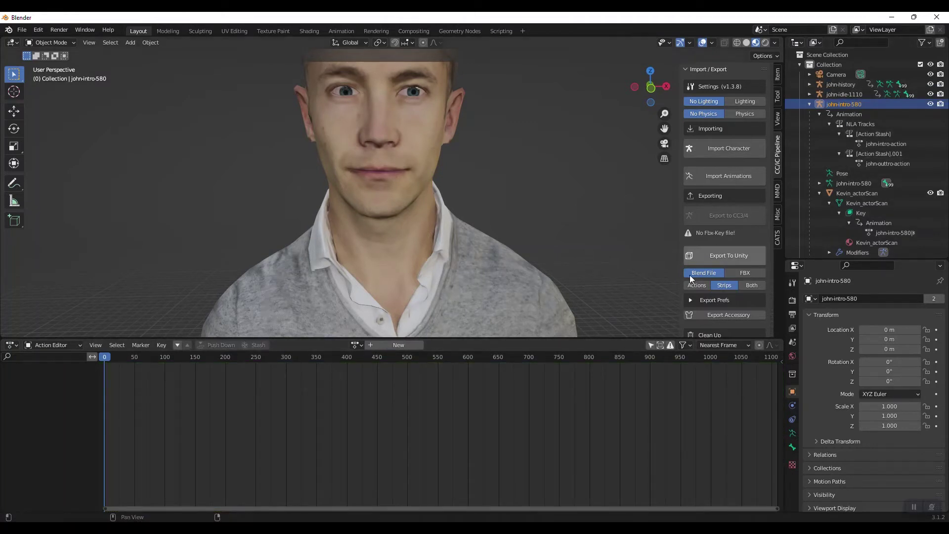
- Assign the john-idle-1110 body action to the john-intro-580 armature and stash it under the name john-idle-action
{"action": "left_click", "coordinate": [359, 345]}
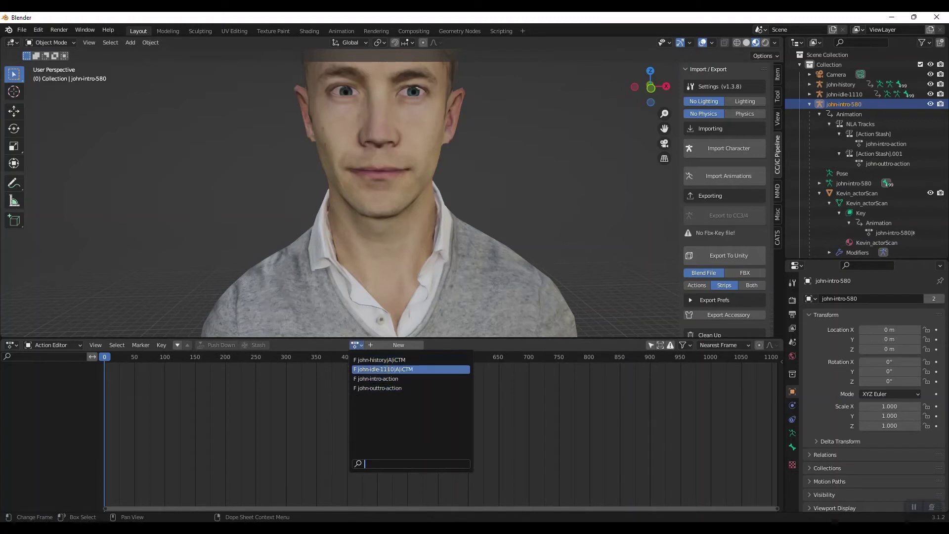
{"action": "left_click", "coordinate": [365, 369]}
{"action": "type", "text": "john-idle-ac"}
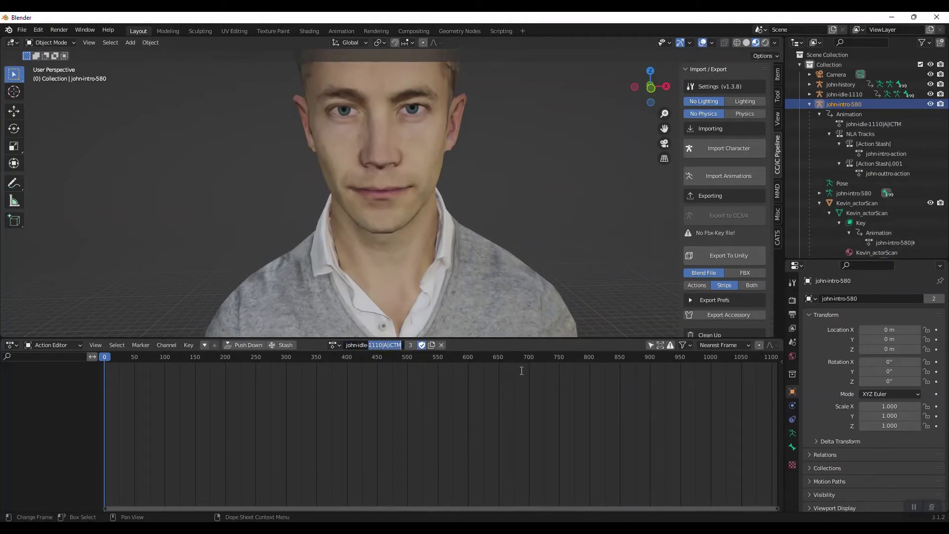
{"action": "type", "text": "tion"}
{"action": "key", "text": "Return"}
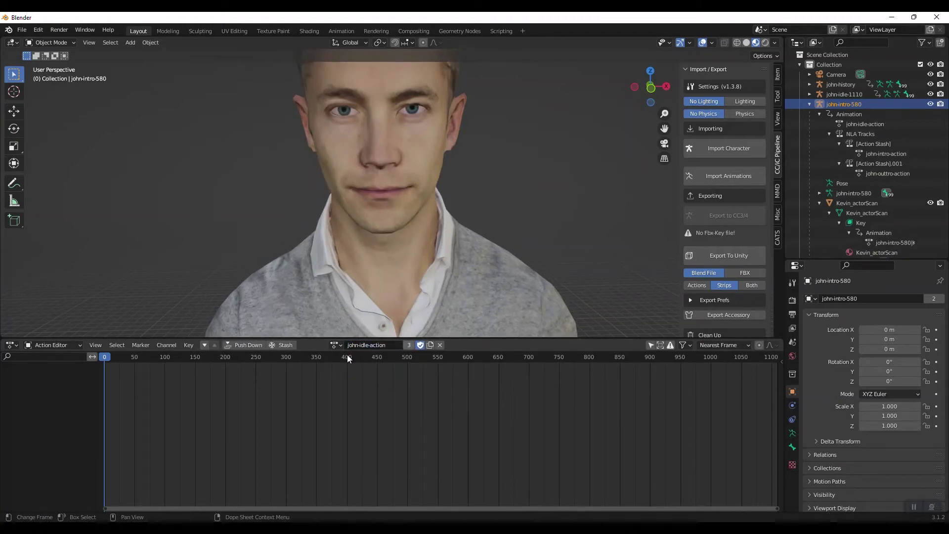
{"action": "left_click", "coordinate": [286, 344]}
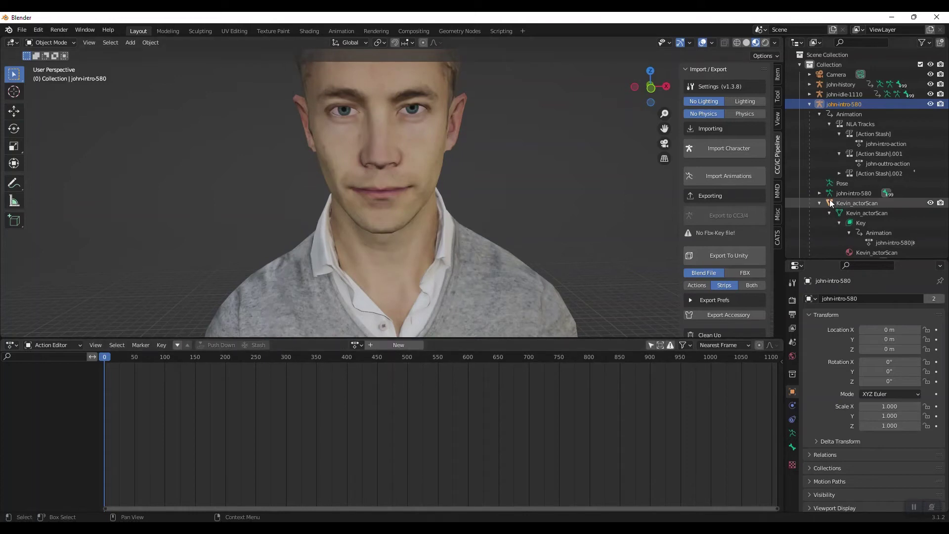
- Assign the john-history body action to the john-intro-580 armature and stash it under the name john-history-action
{"action": "left_click", "coordinate": [356, 344]}
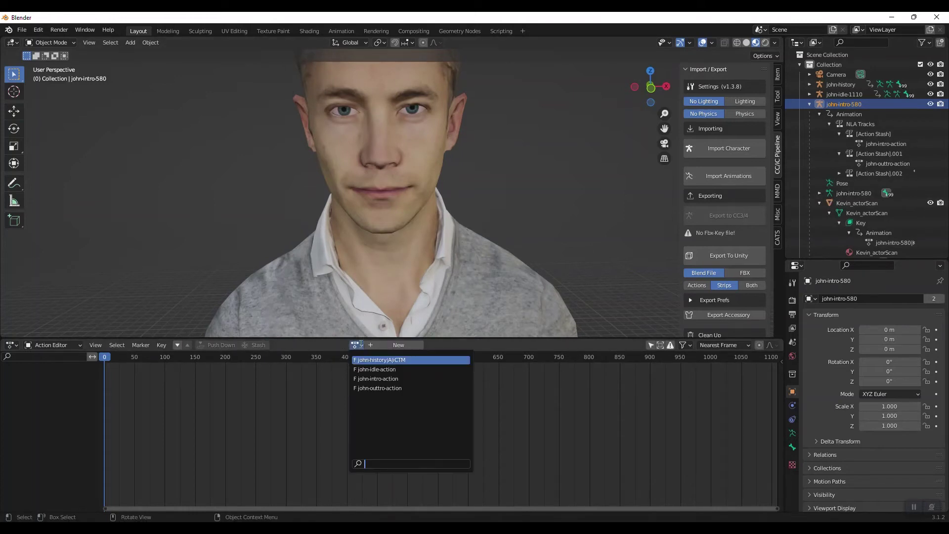
{"action": "left_click", "coordinate": [408, 359]}
{"action": "left_click_drag", "start_coordinate": [374, 345], "coordinate": [460, 347]}
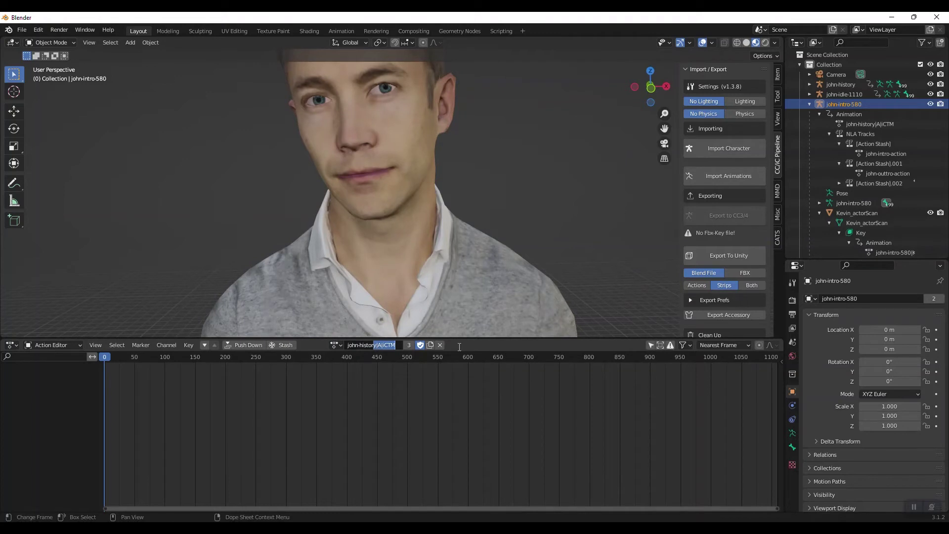
{"action": "key", "text": "BackSpace"}
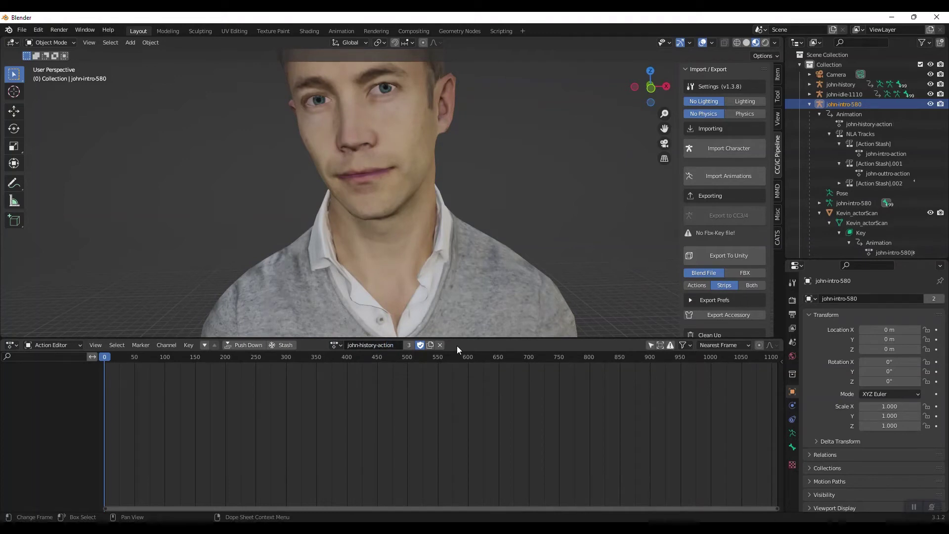
{"action": "left_click", "coordinate": [292, 343]}
{"action": "left_click", "coordinate": [839, 183]}
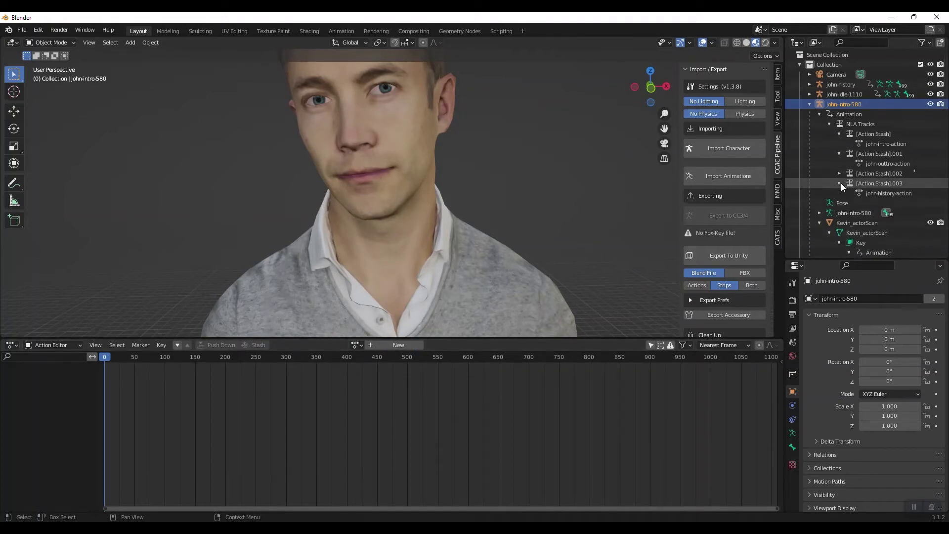
- Expand the remaining stashed track under john-intro-580 and set john-history-action as the armature's active action
{"action": "left_click", "coordinate": [839, 173]}
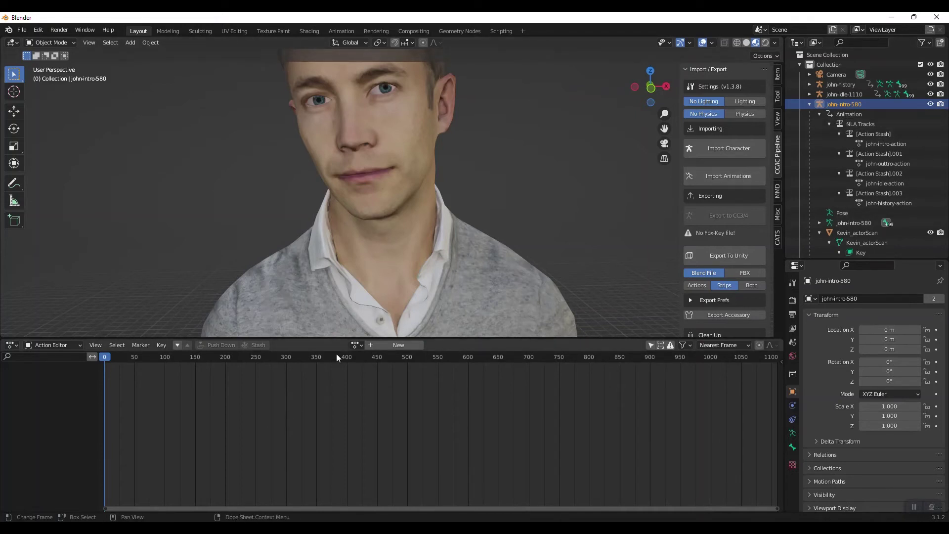
{"action": "left_click", "coordinate": [357, 344]}
{"action": "left_click", "coordinate": [360, 372]}
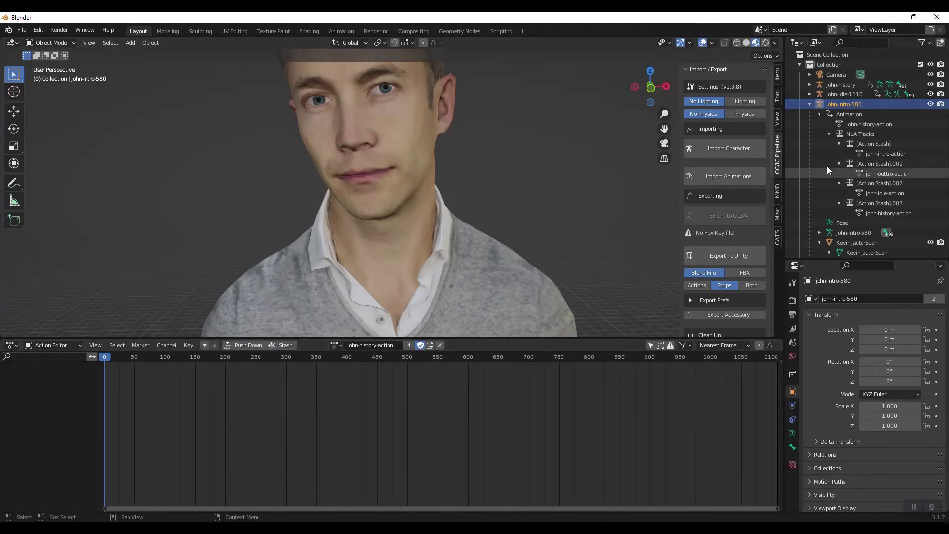
{"action": "left_click", "coordinate": [875, 153]}
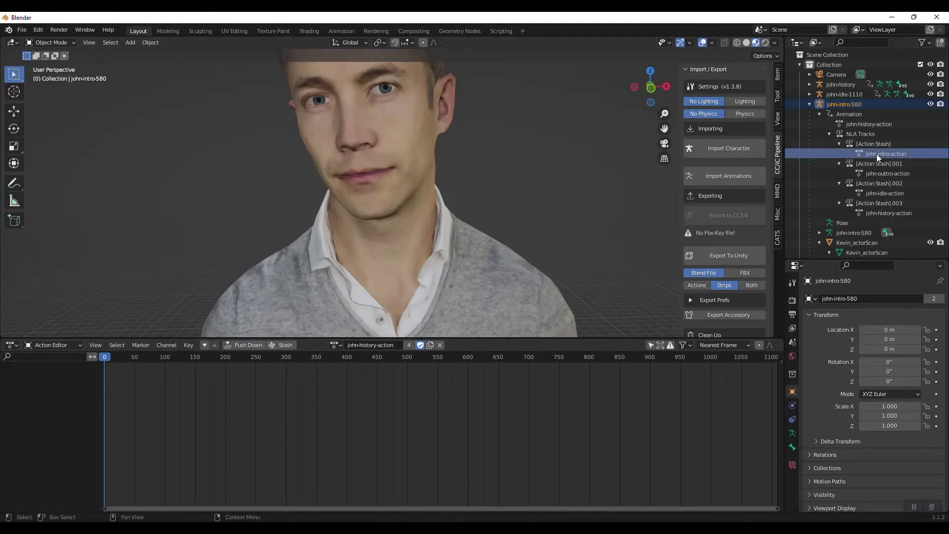
{"action": "left_click", "coordinate": [843, 114]}
- Select the Kevin_actorScan mesh under john-intro-580 and switch the animation editor to Shape Key Editor mode
{"action": "scroll", "coordinate": [870, 193], "scroll_direction": "down", "scroll_amount": 3}
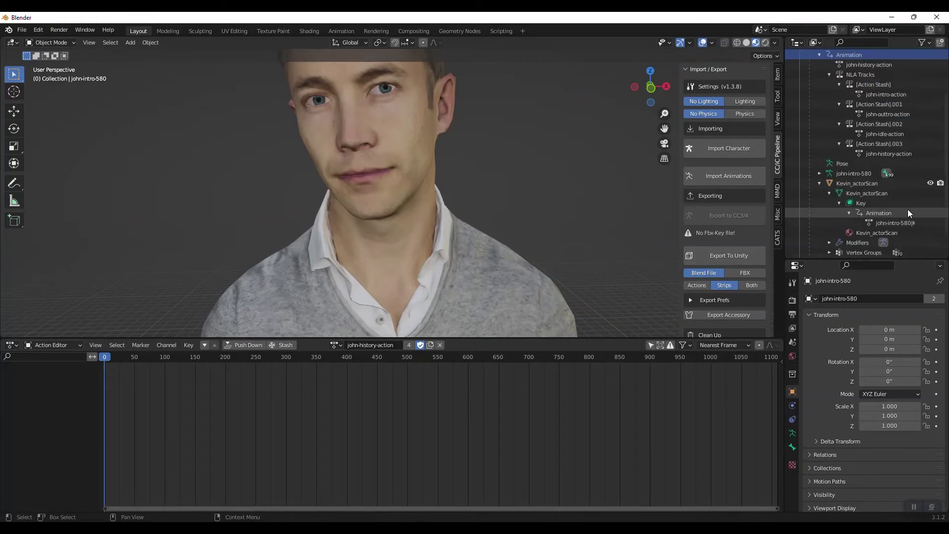
{"action": "left_click", "coordinate": [858, 183]}
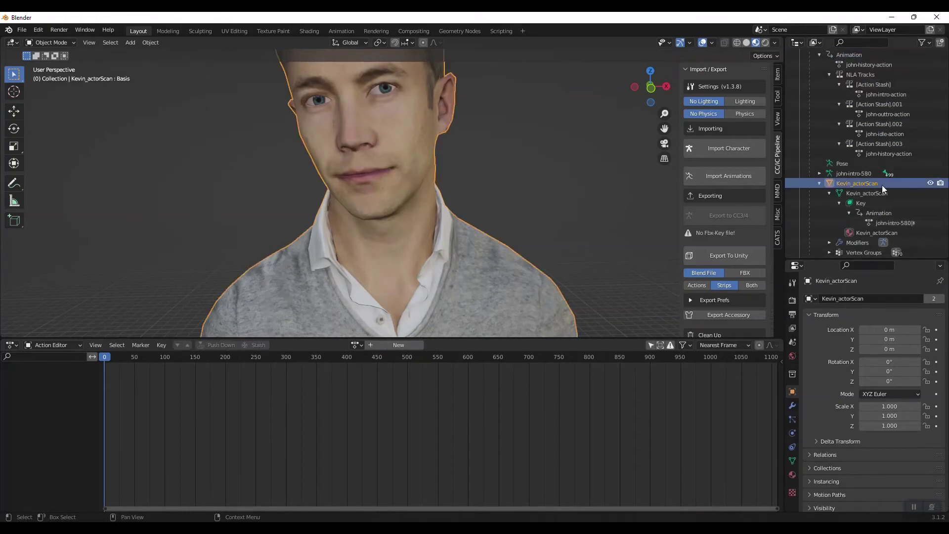
{"action": "left_click", "coordinate": [73, 346]}
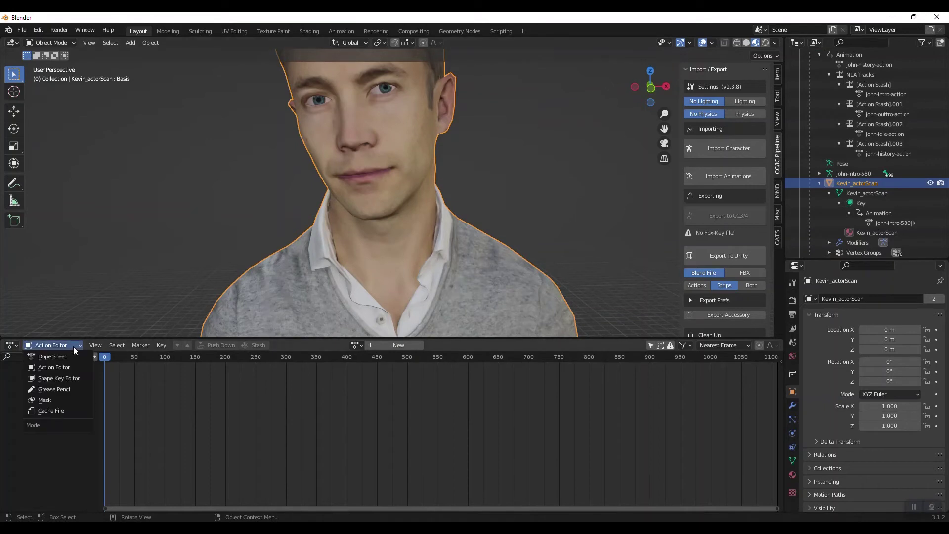
{"action": "left_click", "coordinate": [58, 378]}
- Rename the mesh's john-intro-580 shape key action as john-intro-key, stash it, and expand the shape keys' NLA tracks
{"action": "left_click", "coordinate": [370, 344]}
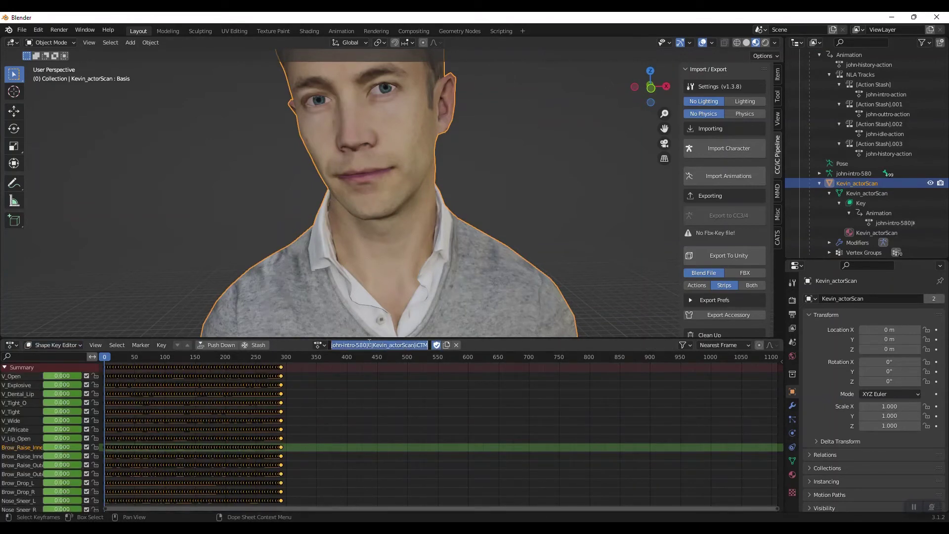
{"action": "left_click", "coordinate": [322, 344]}
{"action": "left_click", "coordinate": [322, 344]}
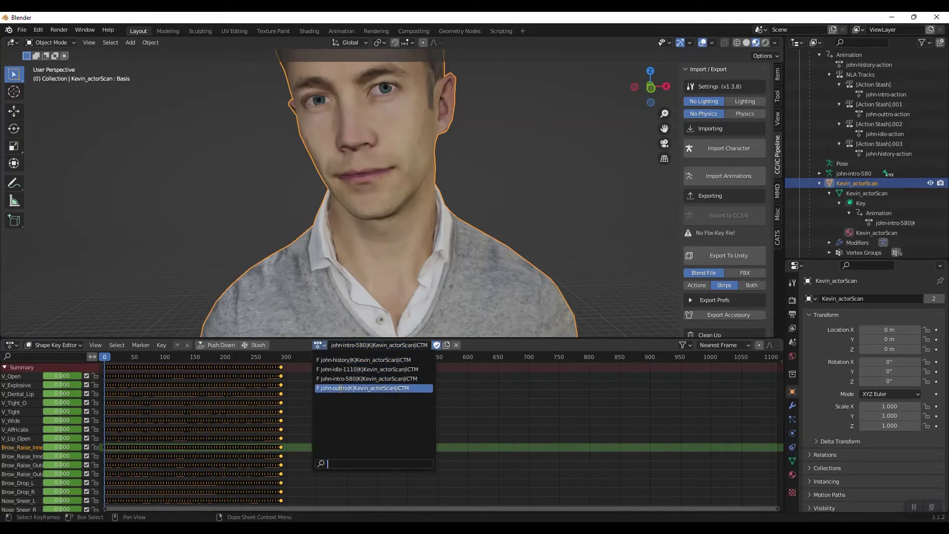
{"action": "left_click", "coordinate": [356, 345]}
{"action": "left_click_drag", "start_coordinate": [356, 345], "coordinate": [593, 352]}
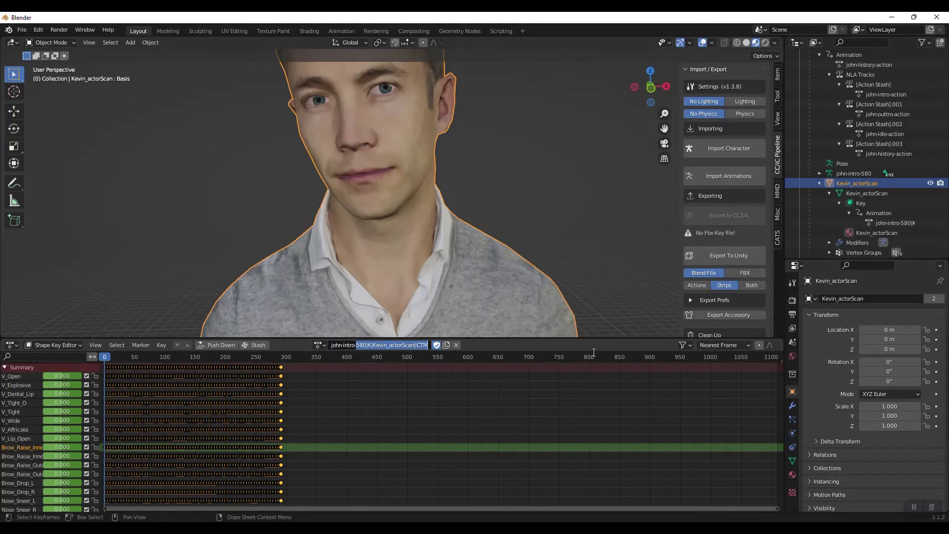
{"action": "type", "text": "key"}
{"action": "key", "text": "Return"}
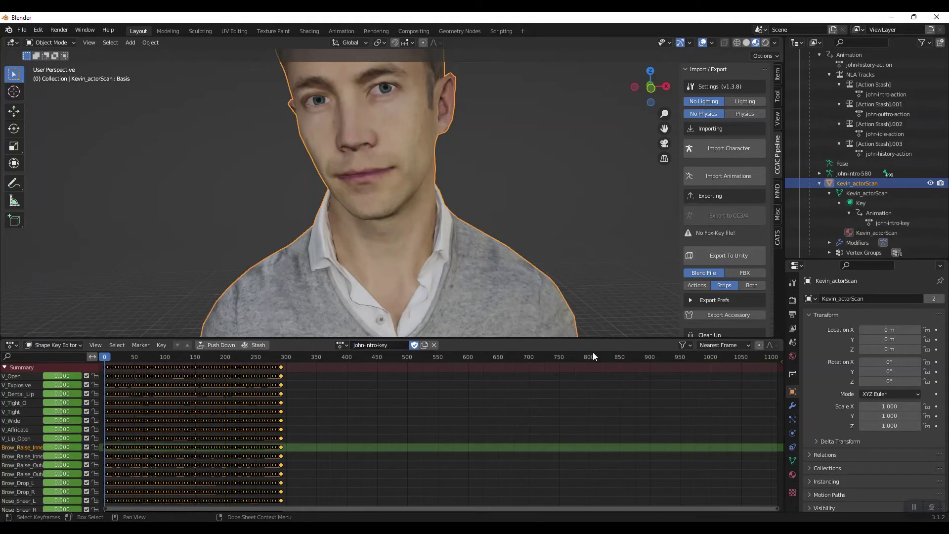
{"action": "left_click", "coordinate": [258, 345]}
{"action": "left_click", "coordinate": [859, 224]}
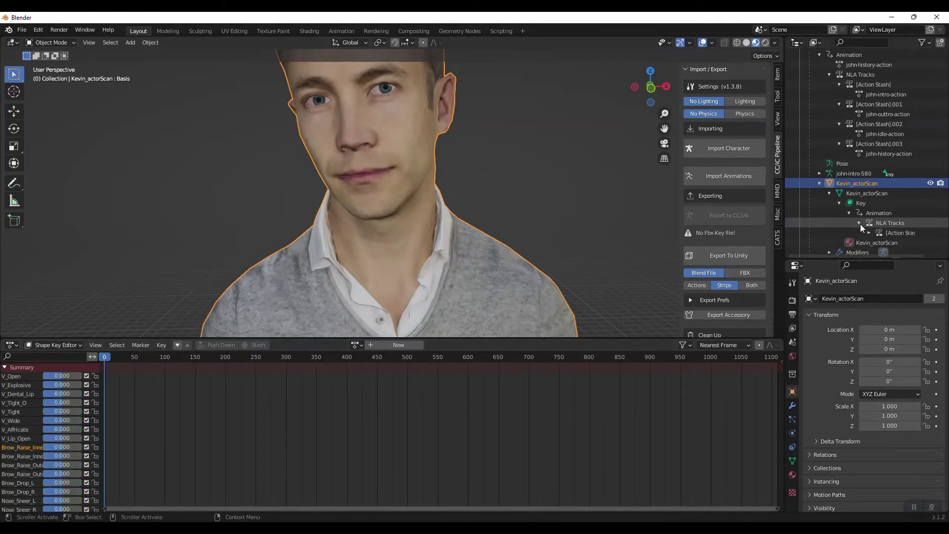
- Assign the john-outtro shape key action to Kevin_actorScan, rename it john-outtro-key, and stash it
{"action": "left_click", "coordinate": [356, 345]}
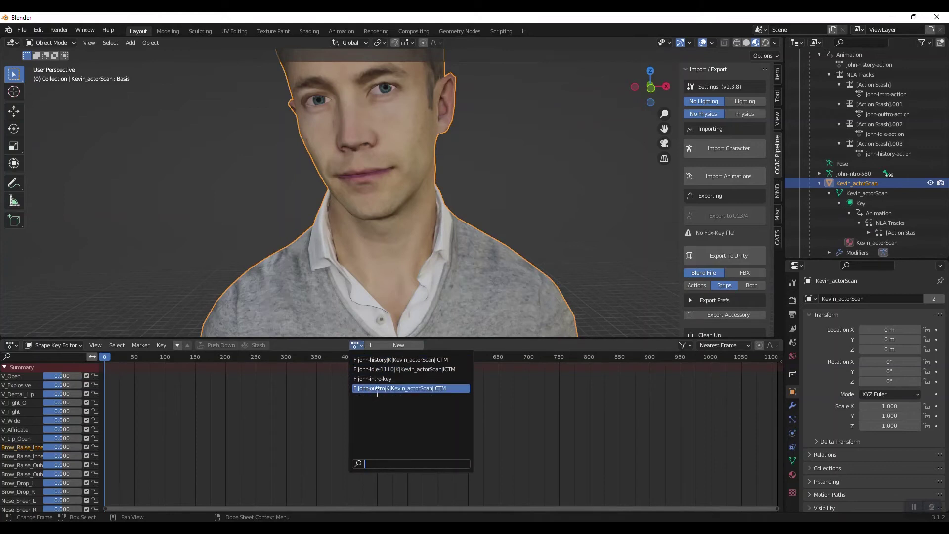
{"action": "left_click", "coordinate": [377, 388]}
{"action": "left_click", "coordinate": [366, 344]}
{"action": "left_click_drag", "start_coordinate": [357, 345], "coordinate": [556, 349]}
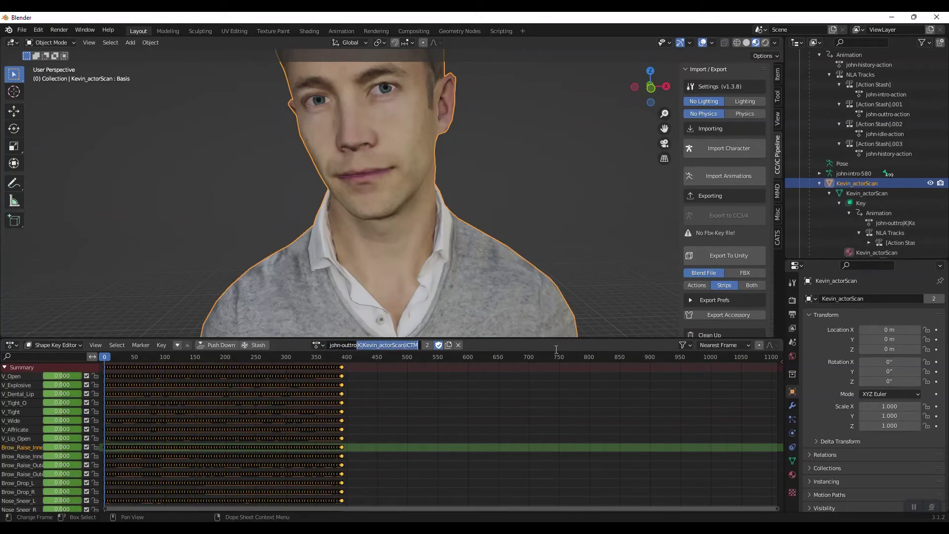
{"action": "key", "text": "BackSpace"}
{"action": "type", "text": "-key"}
{"action": "key", "text": "Return"}
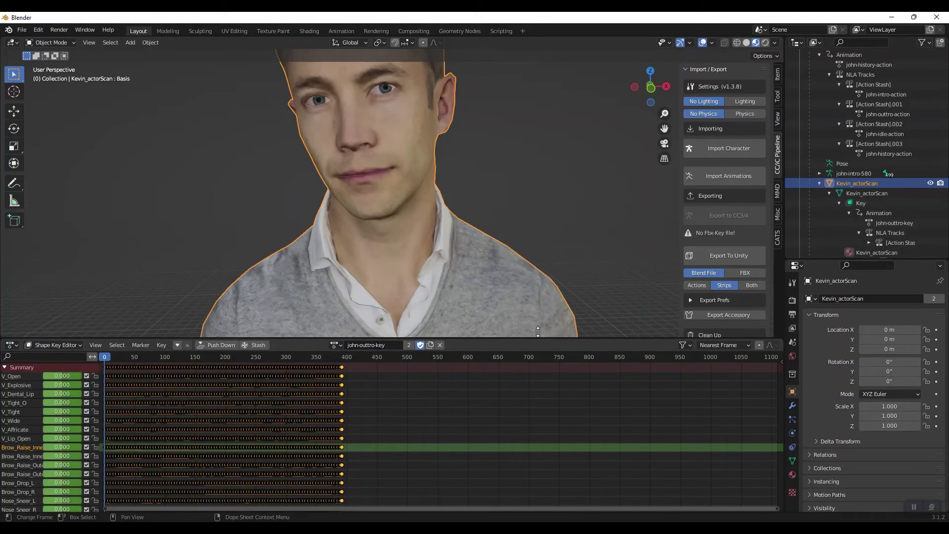
{"action": "left_click", "coordinate": [253, 345]}
- Assign the john-idle-1110 shape key action to Kevin_actorScan, rename it john-idle-key, and stash it
{"action": "left_click", "coordinate": [354, 348]}
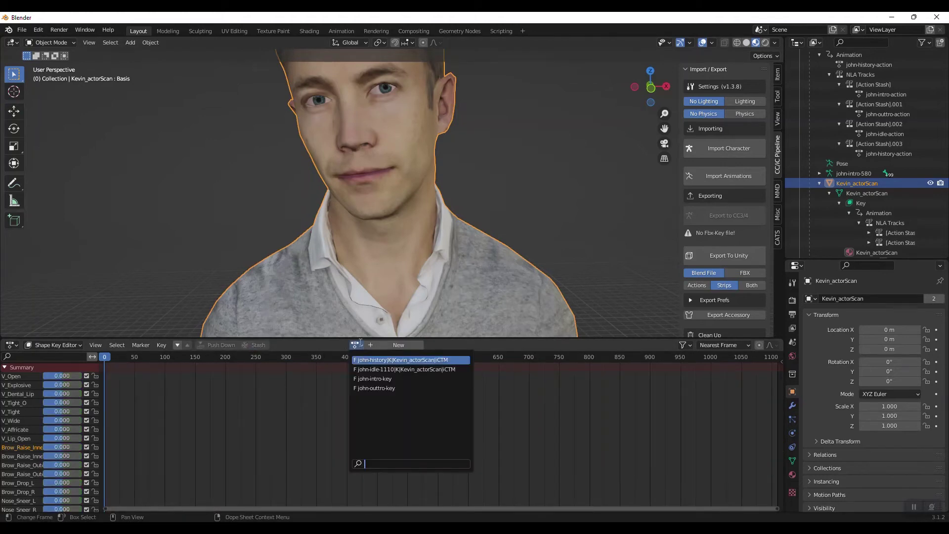
{"action": "left_click", "coordinate": [380, 371]}
{"action": "double_click", "coordinate": [356, 344]}
{"action": "left_click_drag", "start_coordinate": [346, 345], "coordinate": [783, 379]}
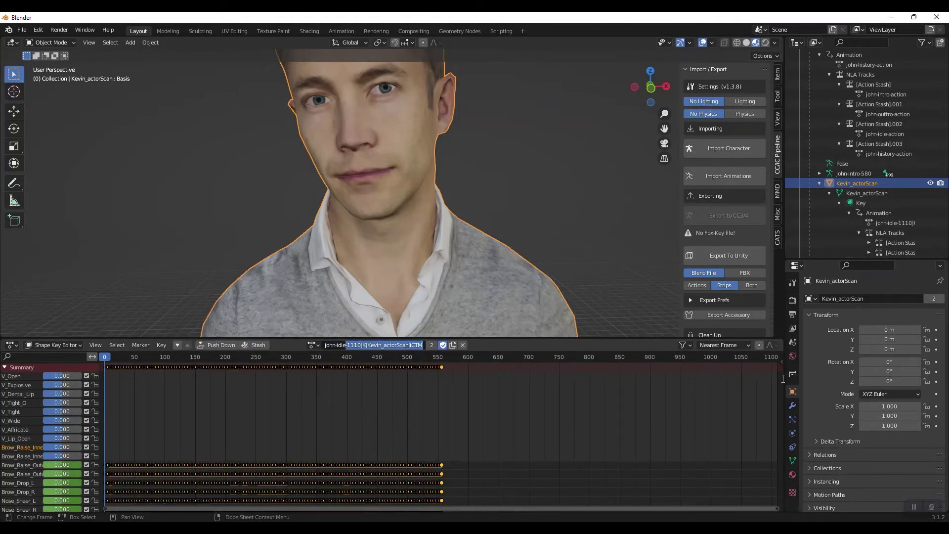
{"action": "key", "text": "BackSpace"}
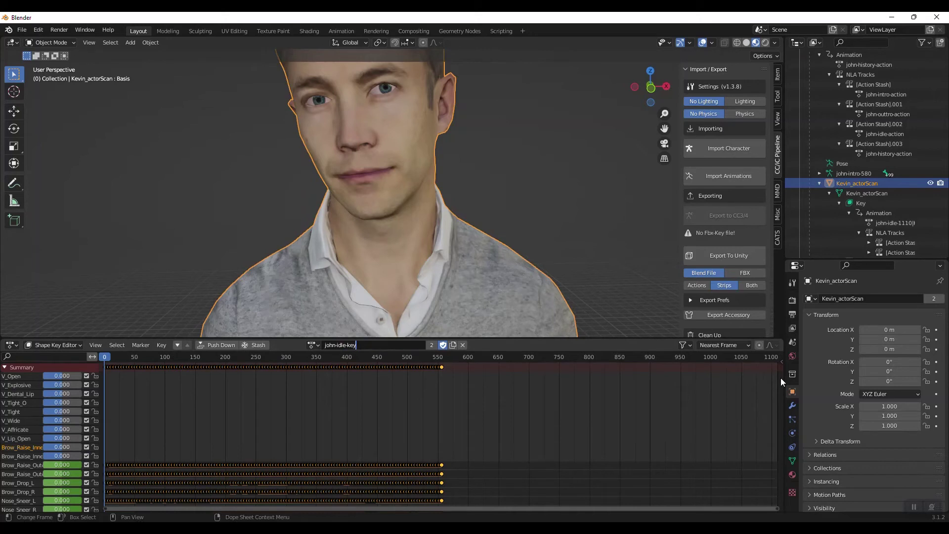
{"action": "key", "text": "Return"}
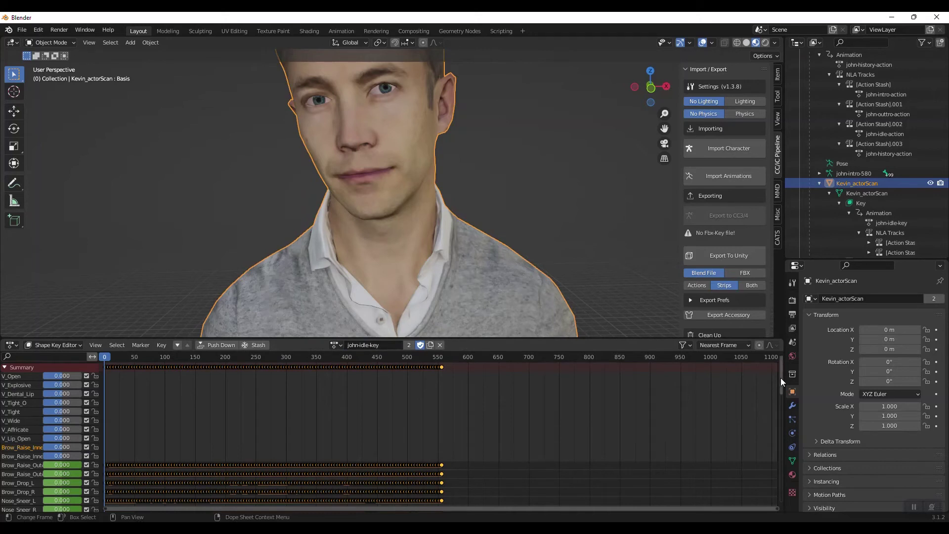
{"action": "left_click", "coordinate": [259, 345]}
- Assign the john-history shape key action to Kevin_actorScan, rename it john-history-key, and stash it
{"action": "left_click", "coordinate": [356, 345]}
{"action": "left_click", "coordinate": [366, 359]}
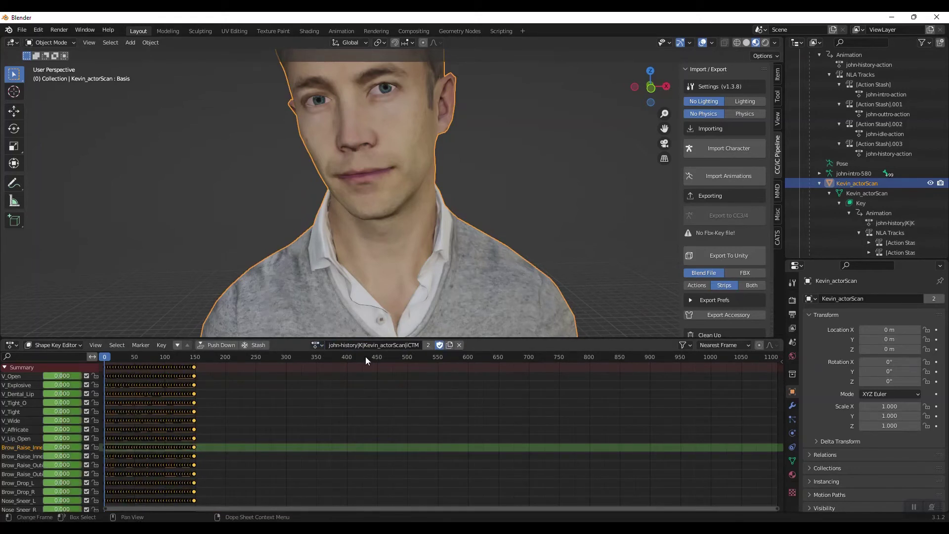
{"action": "double_click", "coordinate": [397, 345]}
{"action": "left_click_drag", "start_coordinate": [358, 344], "coordinate": [751, 379]}
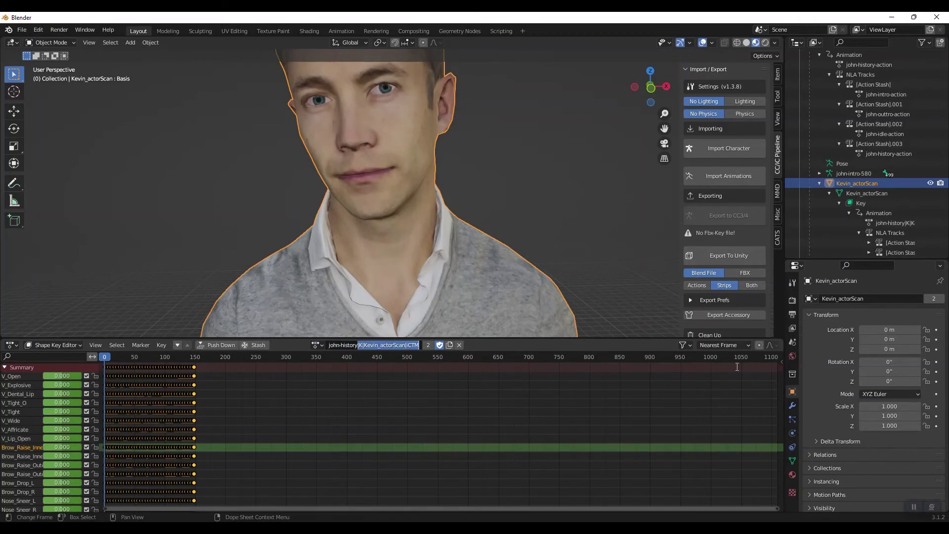
{"action": "key", "text": "BackSpace"}
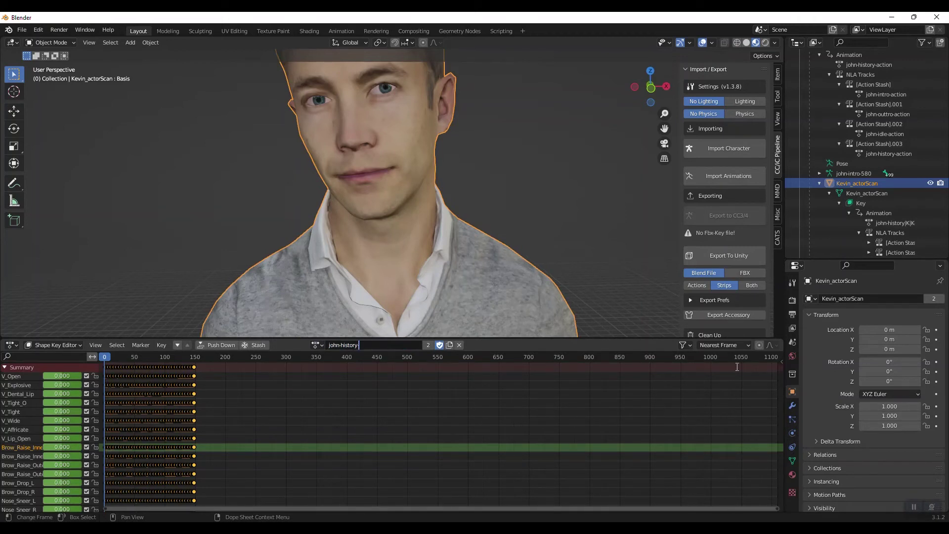
{"action": "key", "text": "Return"}
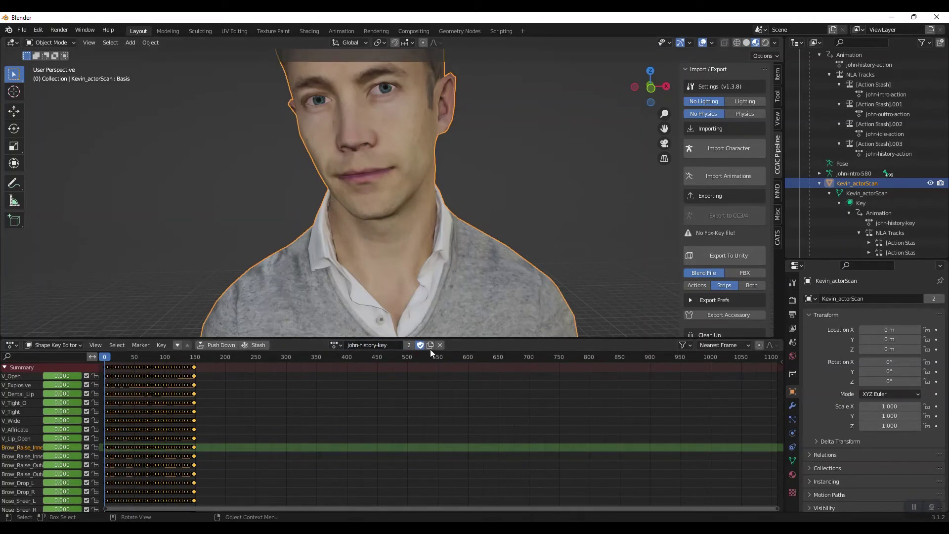
{"action": "left_click", "coordinate": [262, 345]}
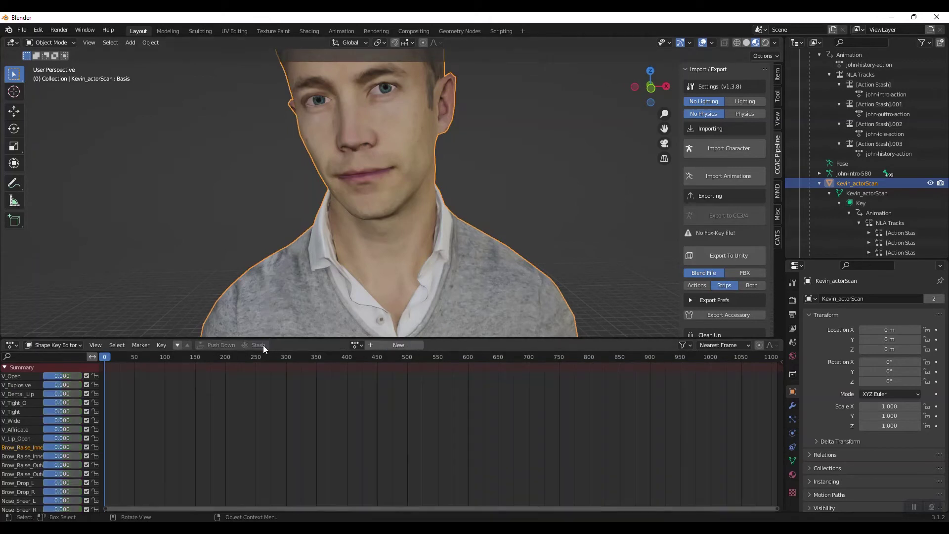
- Expand all four stashed tracks under the mesh's shape keys and widen the Outliner to read the full action names
{"action": "scroll", "coordinate": [887, 241], "scroll_direction": "down", "scroll_amount": 3}
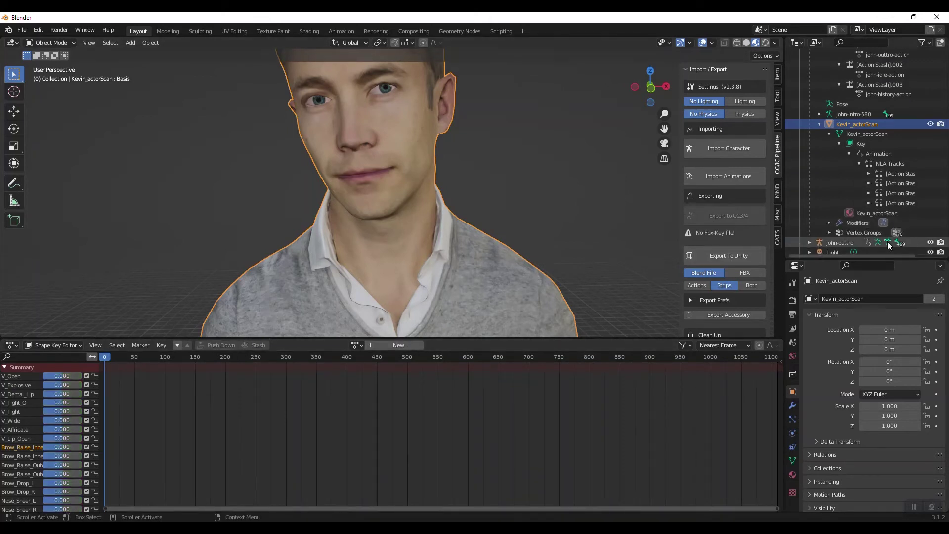
{"action": "left_click", "coordinate": [870, 201]}
{"action": "left_click", "coordinate": [870, 193]}
{"action": "left_click", "coordinate": [868, 183]}
{"action": "left_click", "coordinate": [868, 174]}
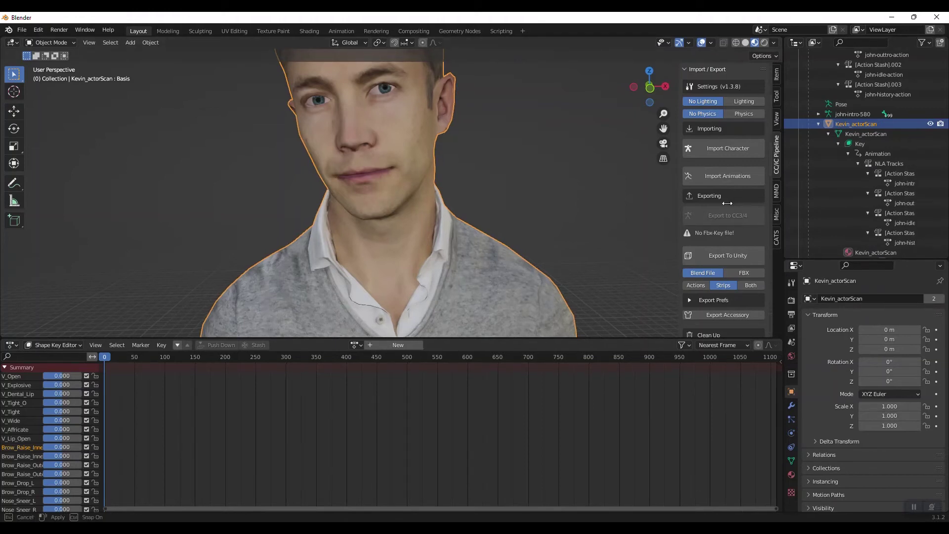
{"action": "left_click_drag", "start_coordinate": [785, 202], "coordinate": [689, 202]}
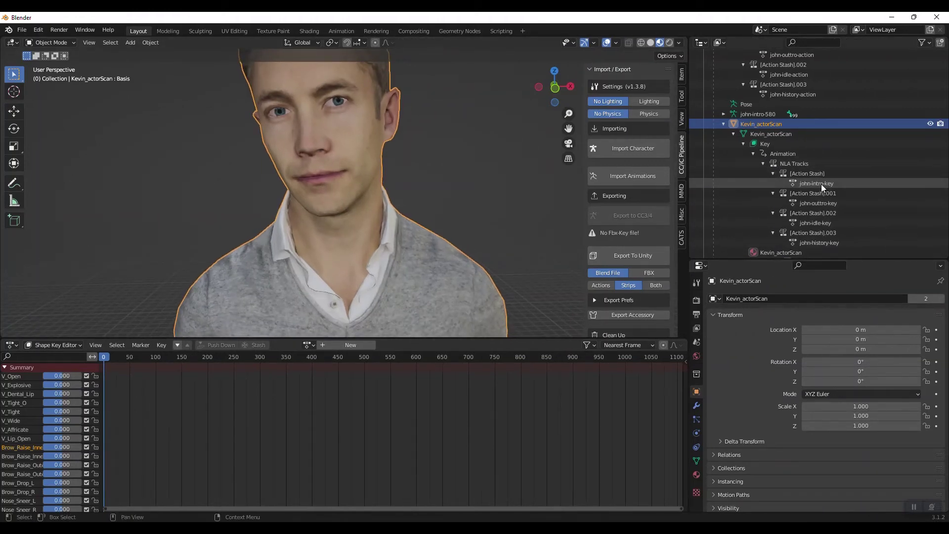
- Compare the animation-mixer clip pattern john-intro* in index.html in Visual Studio Code with Blender's stashed body and shape key action names
{"action": "key", "text": "alt+Tab"}
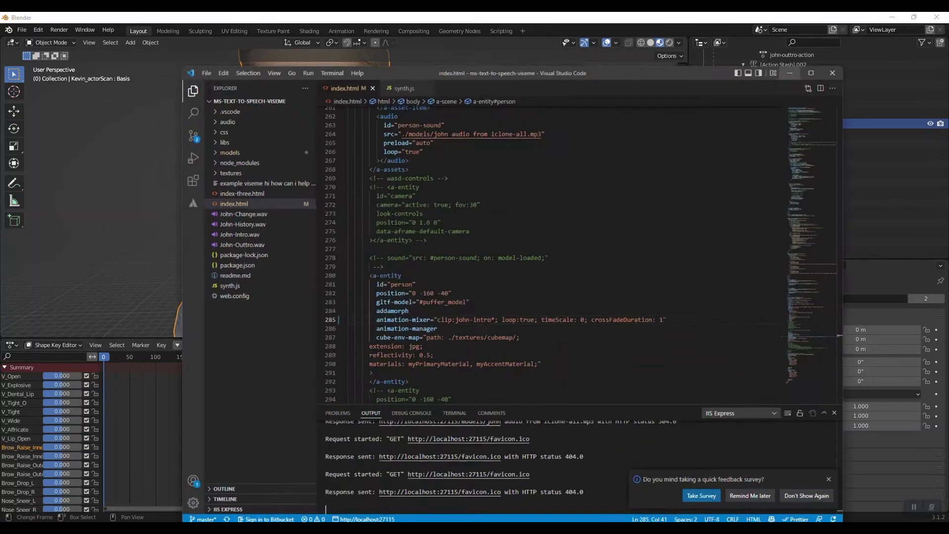
{"action": "left_click_drag", "start_coordinate": [369, 311], "coordinate": [495, 310]}
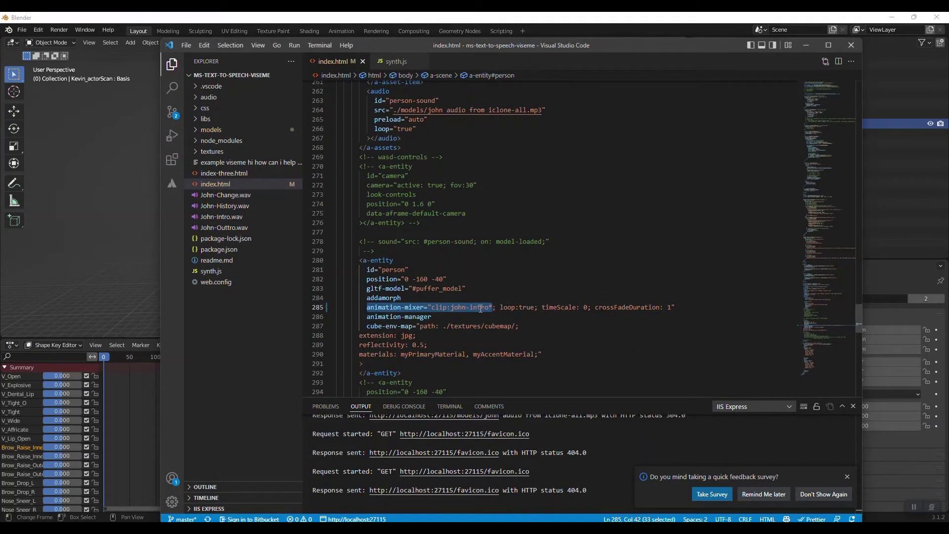
{"action": "left_click", "coordinate": [811, 47]}
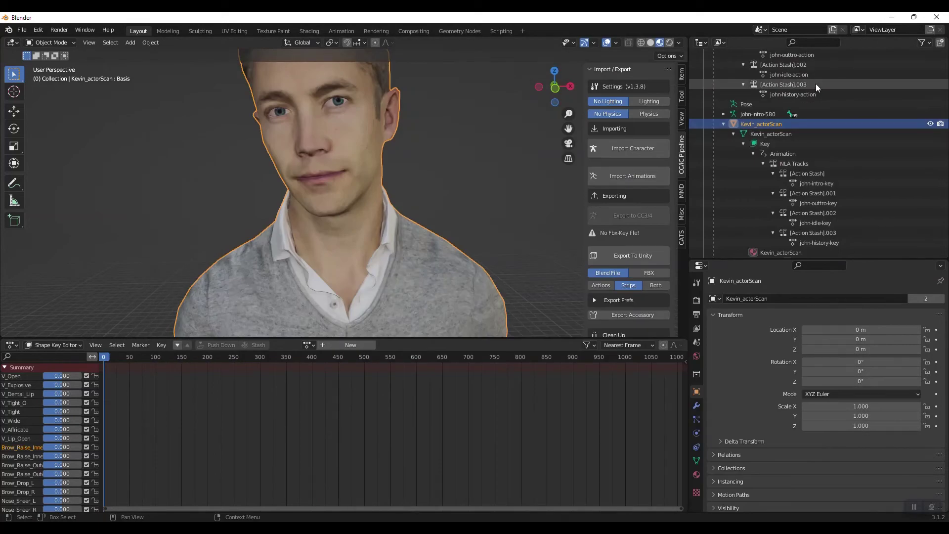
{"action": "scroll", "coordinate": [836, 147], "scroll_direction": "up", "scroll_amount": 4}
{"action": "scroll", "coordinate": [784, 141], "scroll_direction": "down", "scroll_amount": 4}
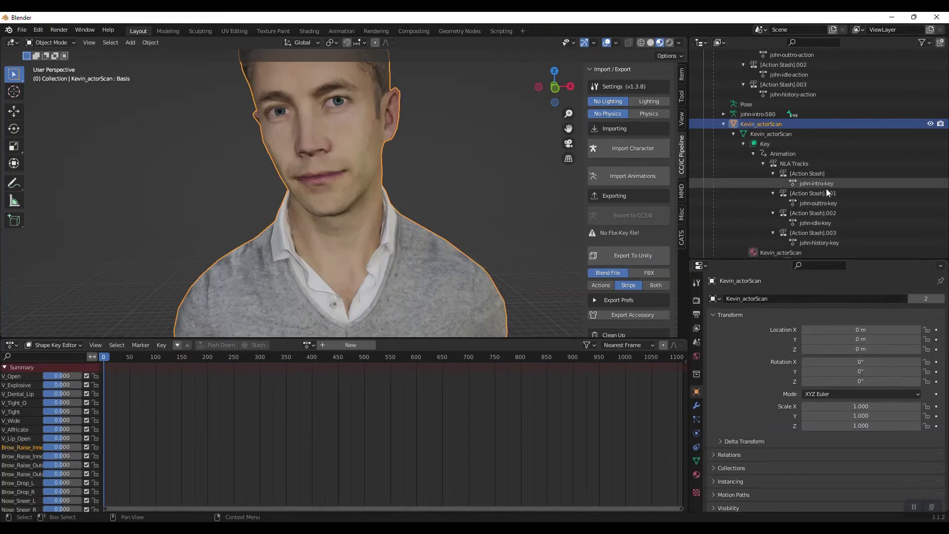
{"action": "key", "text": "alt+Tab"}
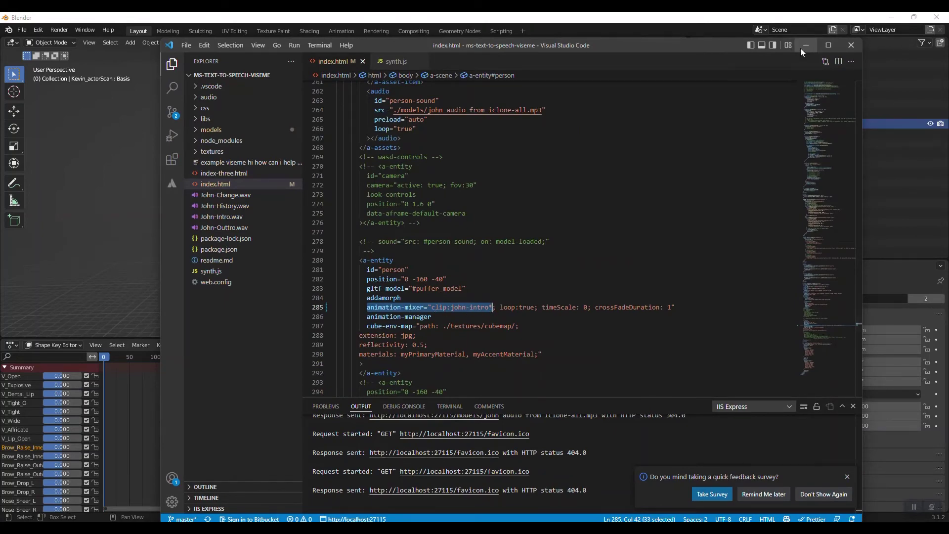
{"action": "key", "text": "alt+Tab"}
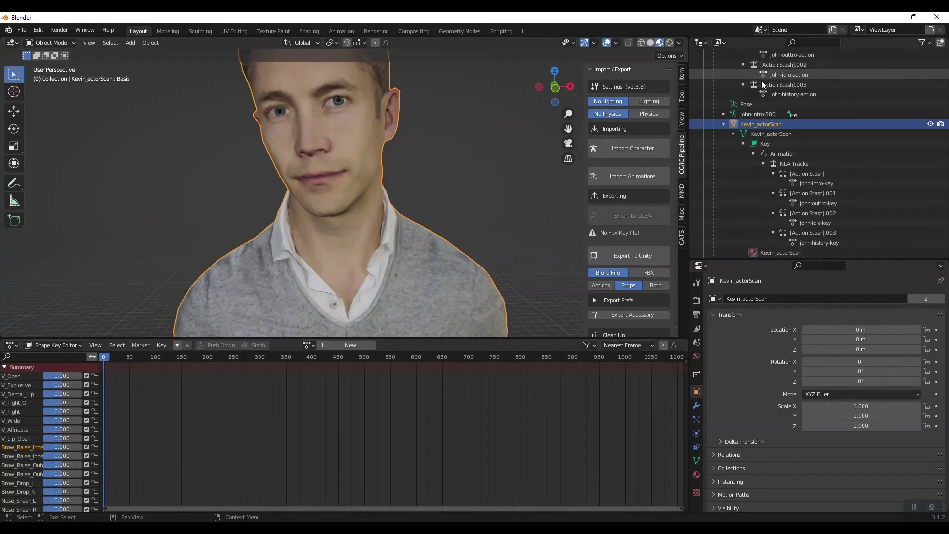
- Collapse the john-intro-580 hierarchy in the Outliner and select that armature
{"action": "scroll", "coordinate": [835, 220], "scroll_direction": "up", "scroll_amount": 6}
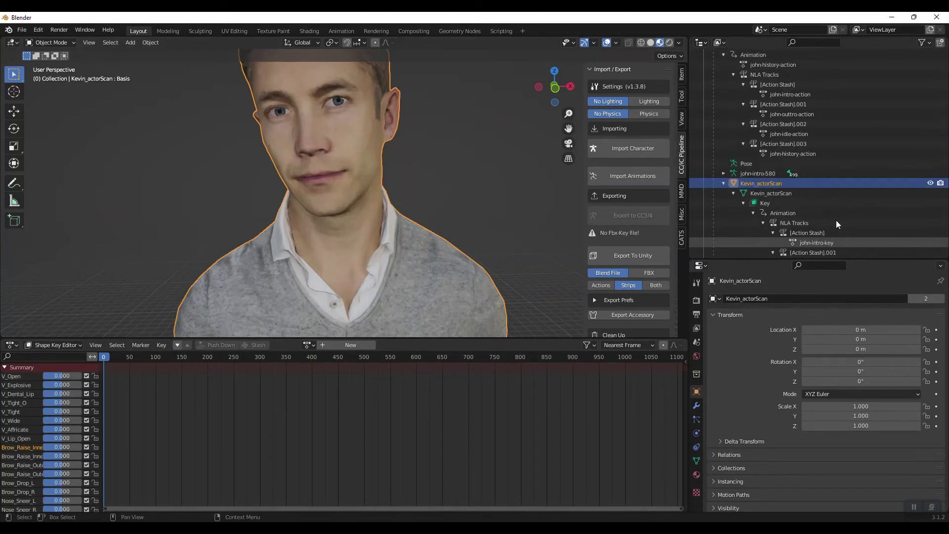
{"action": "left_click", "coordinate": [713, 104]}
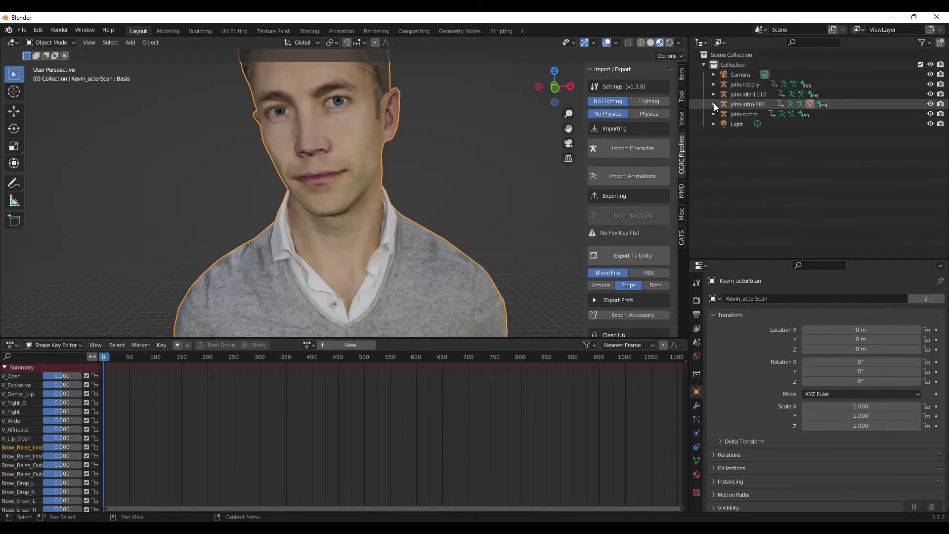
{"action": "left_click", "coordinate": [743, 104]}
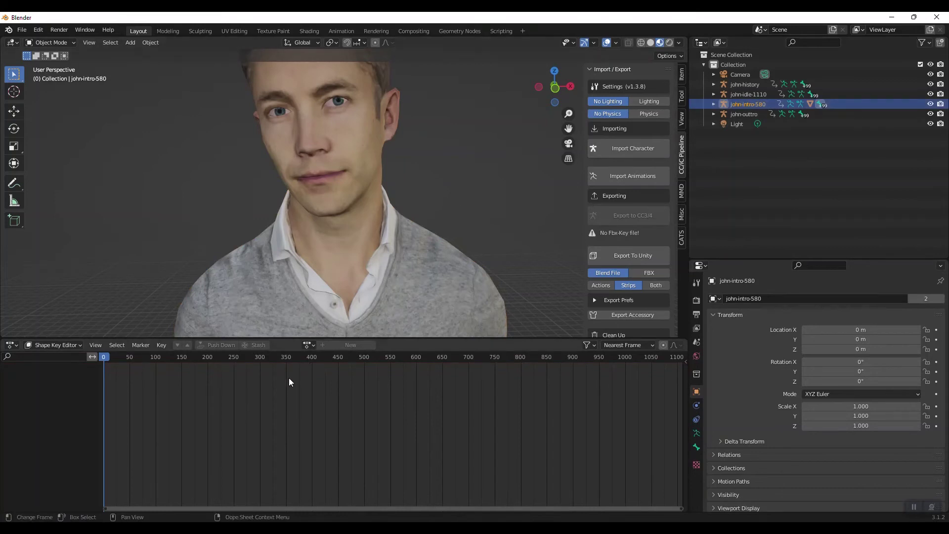
- Export the character as glTF Binary to the test7 folder, overwriting john all blender.glb, with animation, shape keys and skinning included
{"action": "left_click", "coordinate": [23, 31]}
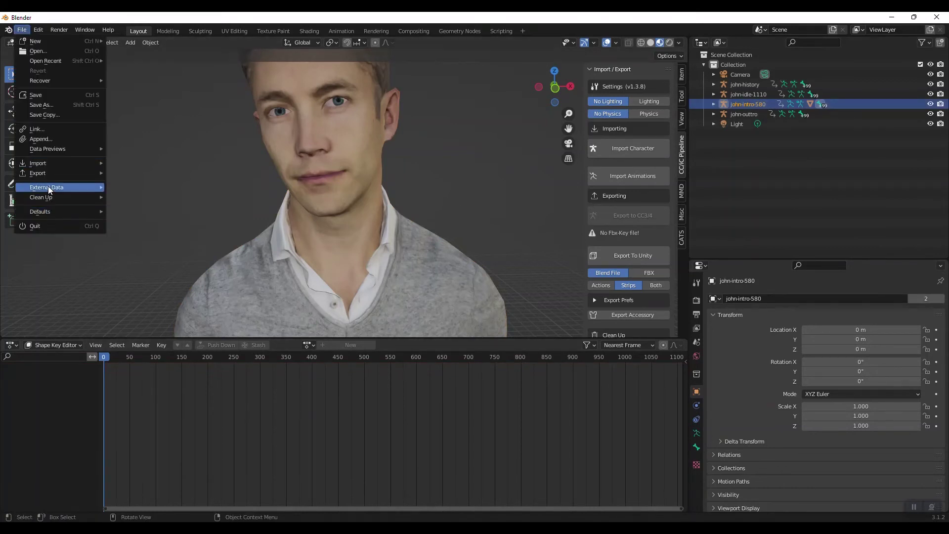
{"action": "mouse_move", "coordinate": [59, 173]}
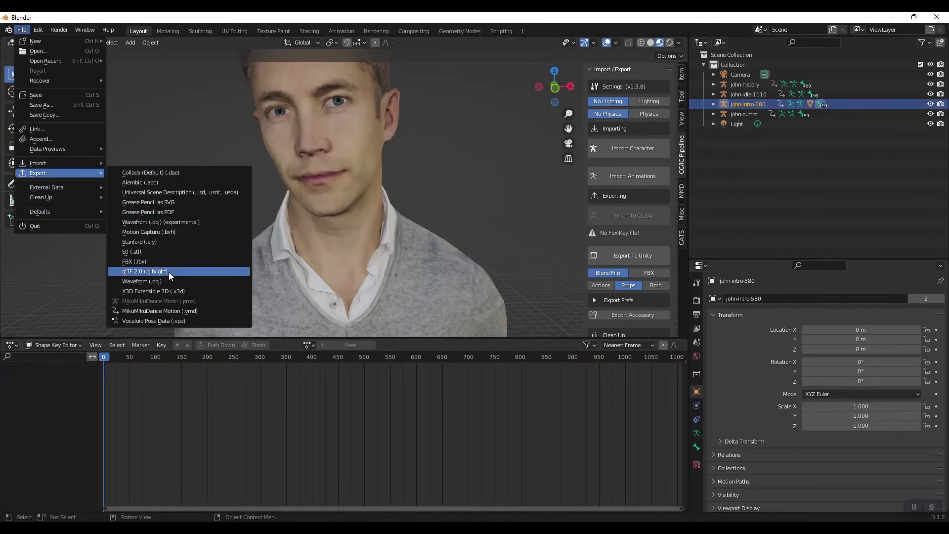
{"action": "left_click", "coordinate": [188, 274]}
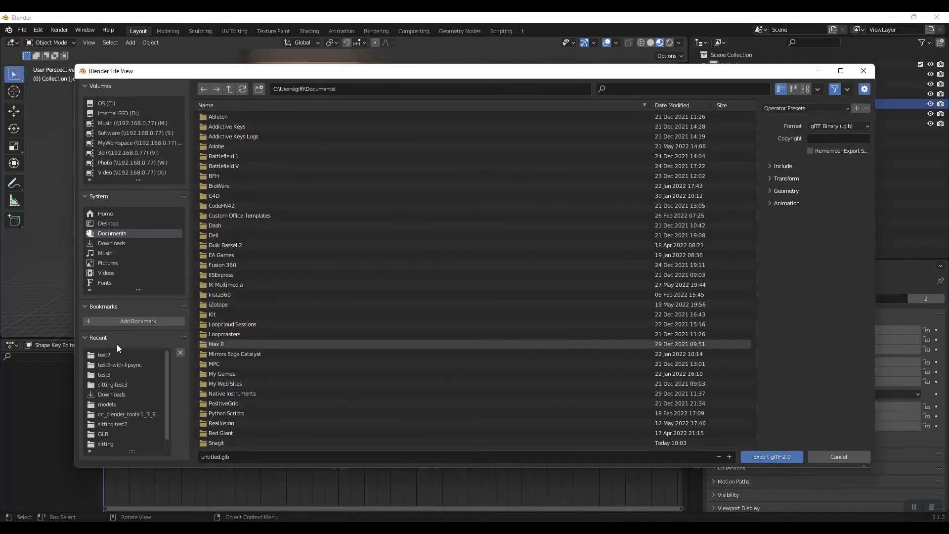
{"action": "left_click", "coordinate": [109, 354]}
{"action": "left_click", "coordinate": [245, 176]}
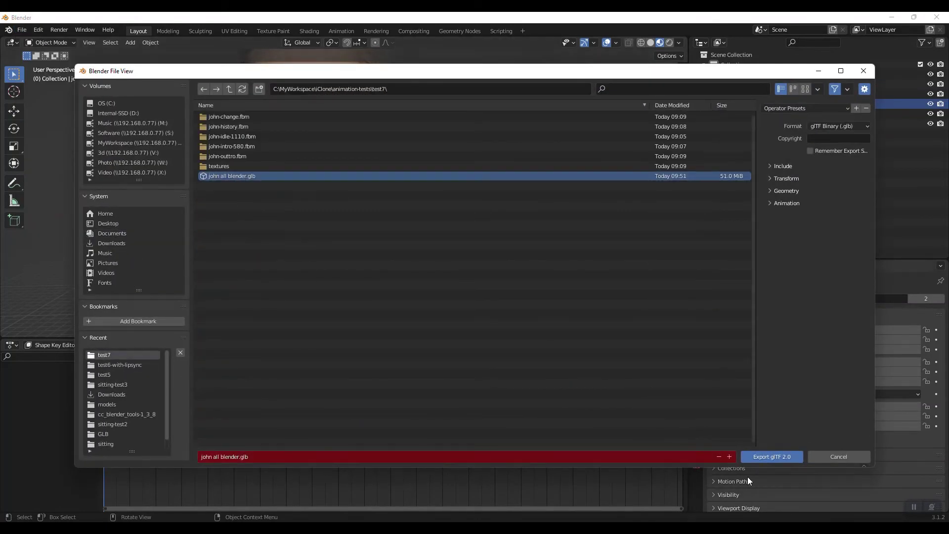
{"action": "left_click", "coordinate": [769, 204]}
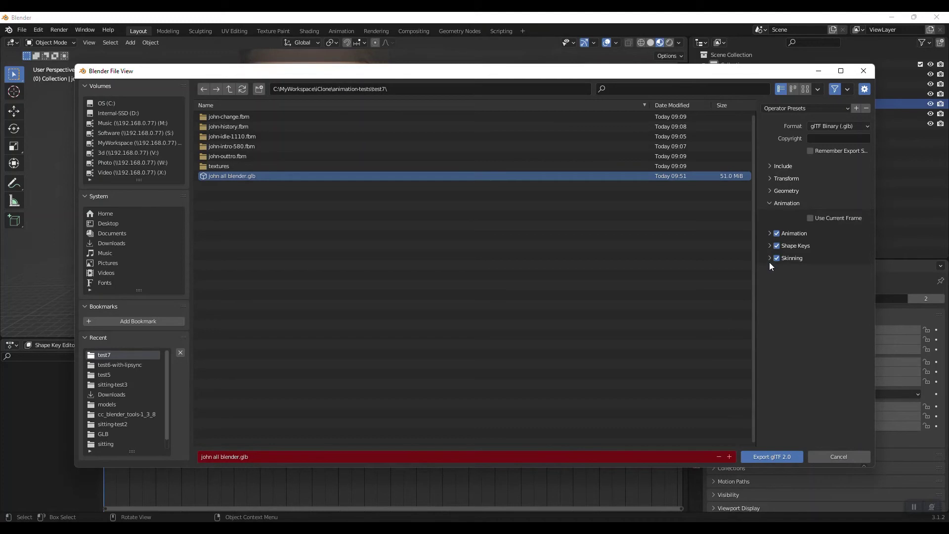
{"action": "left_click", "coordinate": [769, 246]}
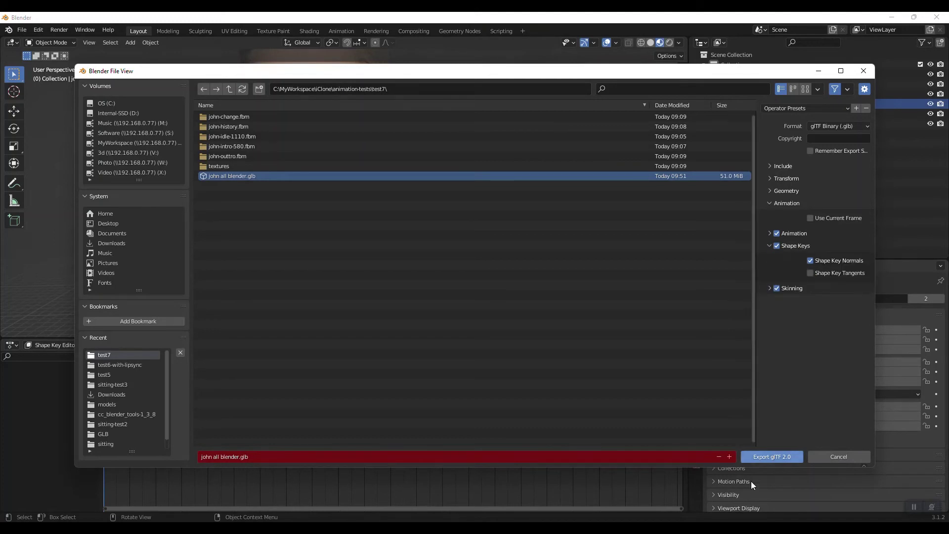
{"action": "left_click", "coordinate": [770, 454]}
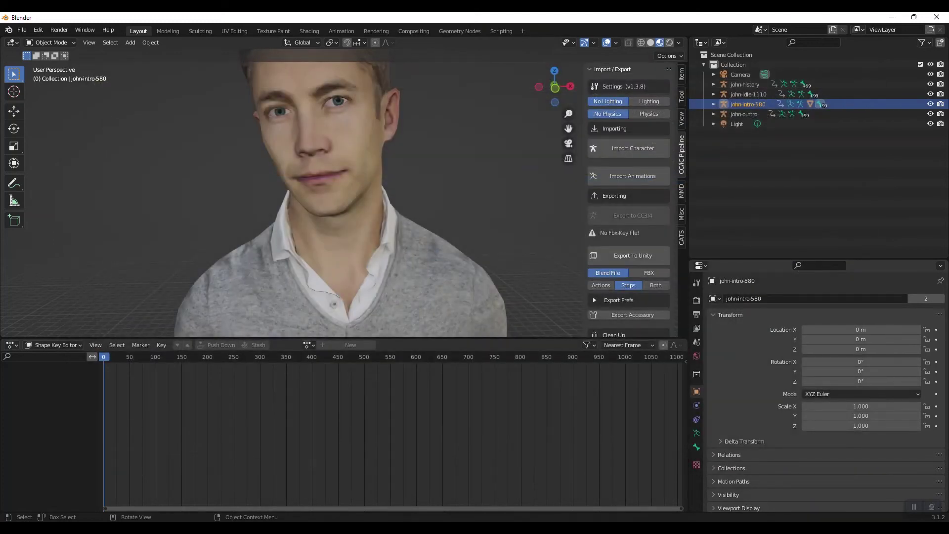
- Load the exported john all blender.glb into the online glTF Viewer and preview the john-history-key clip, switching it on and off
{"action": "left_click", "coordinate": [257, 487]}
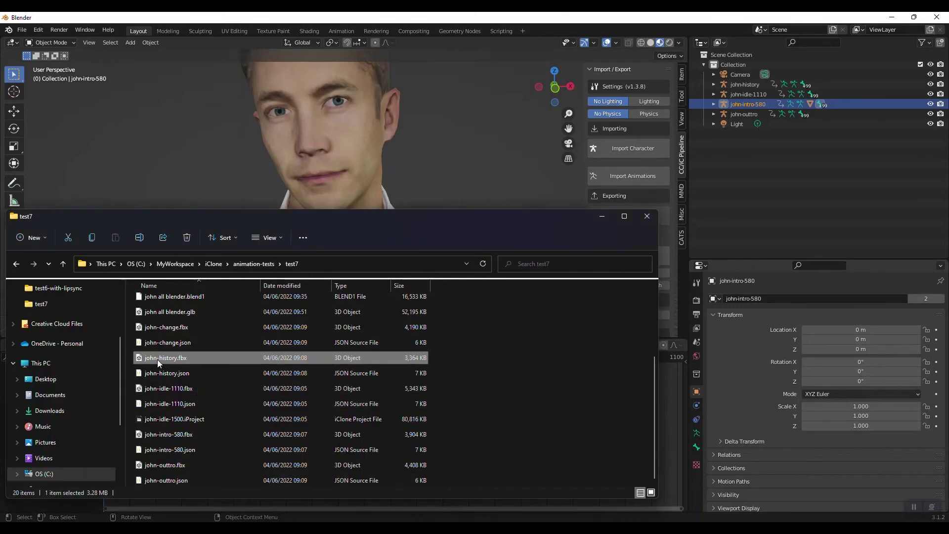
{"action": "scroll", "coordinate": [170, 358], "scroll_direction": "up", "scroll_amount": 3}
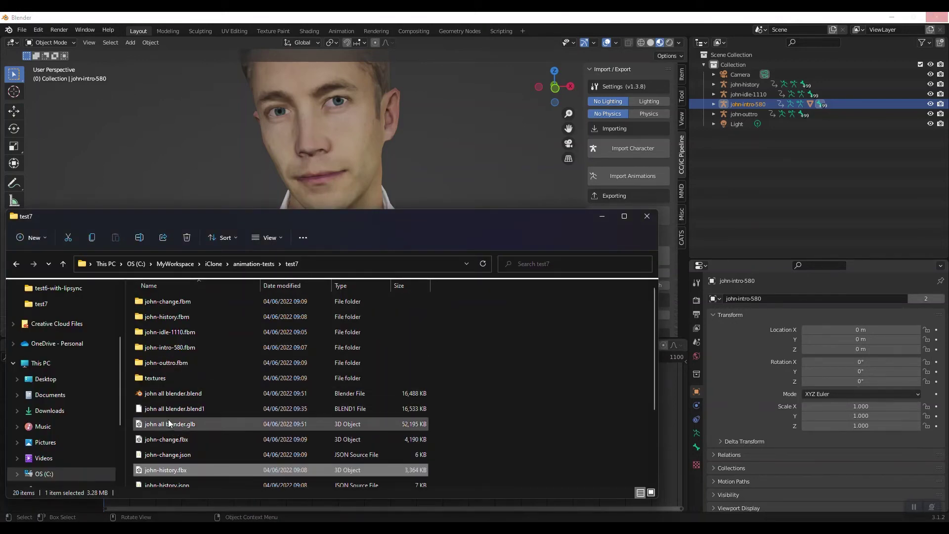
{"action": "left_click", "coordinate": [243, 425]}
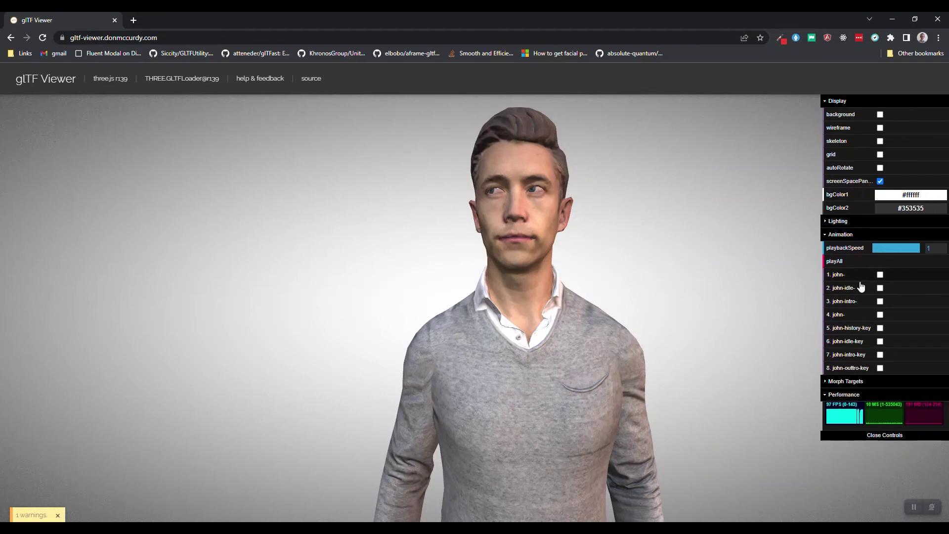
{"action": "left_click", "coordinate": [879, 328]}
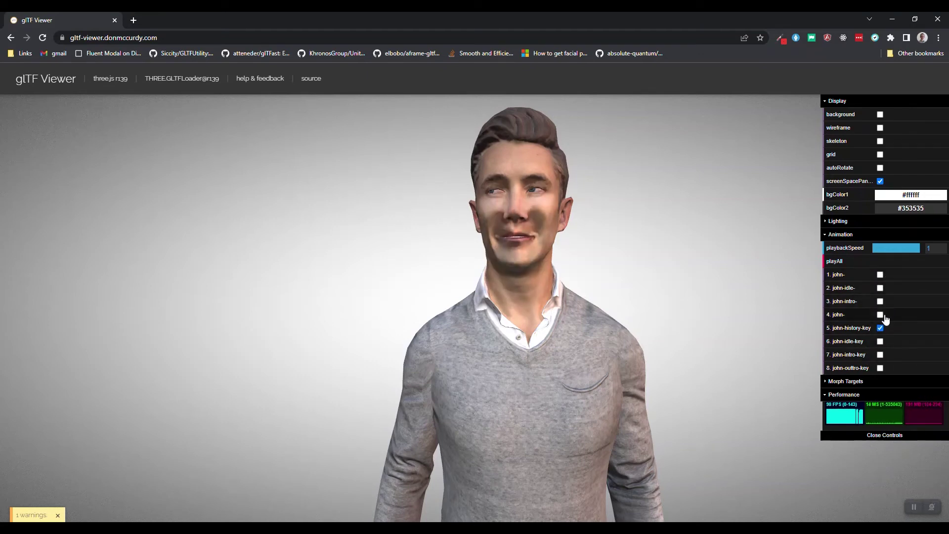
{"action": "left_click", "coordinate": [880, 328]}
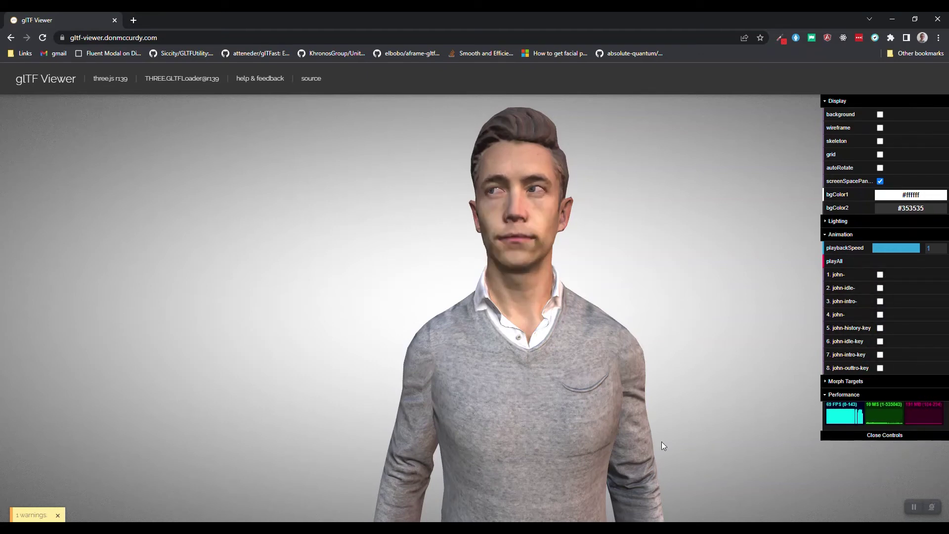
- Check the animation-mixer clip pattern in index.html in Visual Studio Code, and minimise the open windows to return to Blender
{"action": "key", "text": "alt+Tab"}
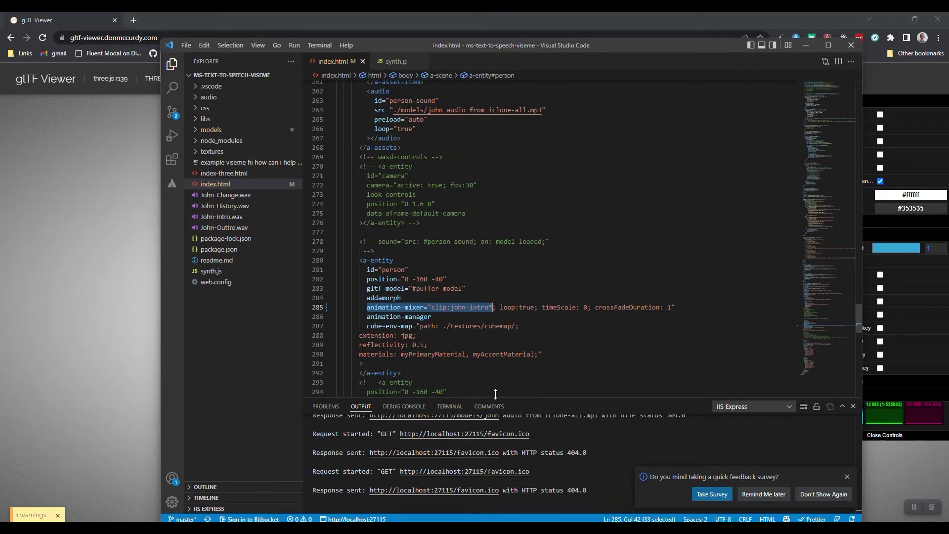
{"action": "left_click", "coordinate": [806, 45]}
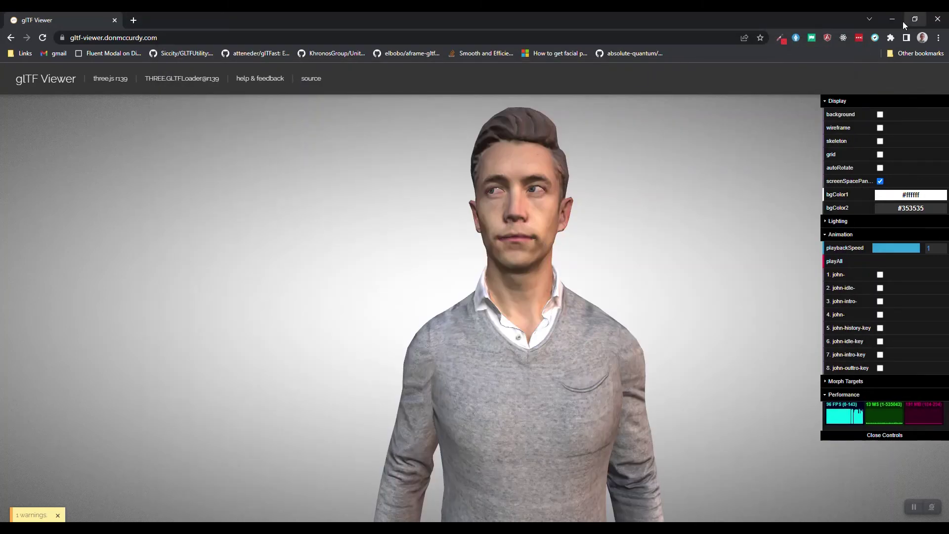
{"action": "left_click", "coordinate": [890, 18]}
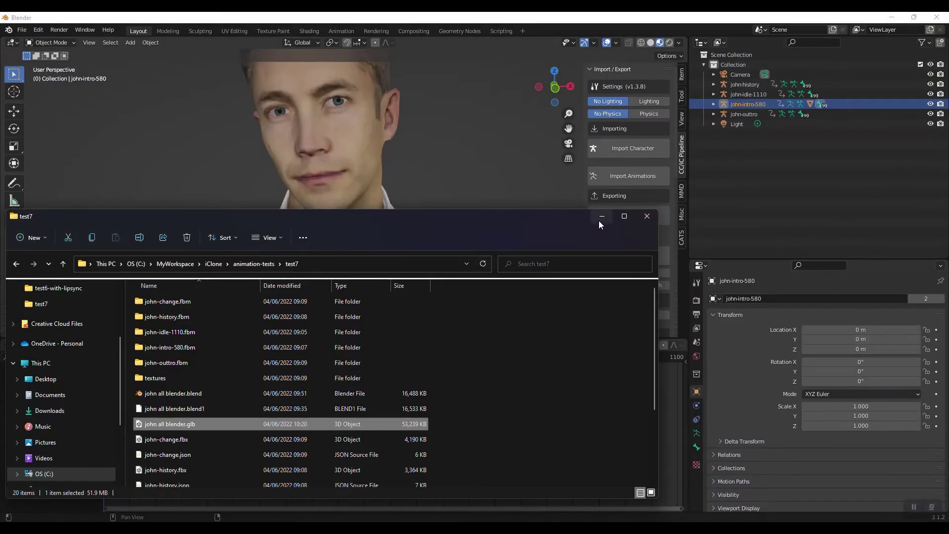
{"action": "left_click", "coordinate": [601, 218]}
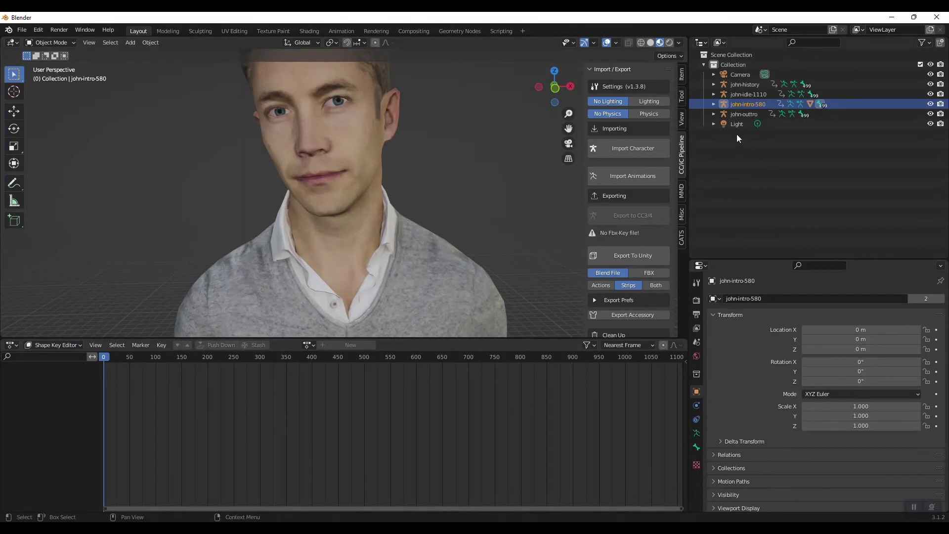
{"action": "left_click", "coordinate": [745, 85]}
{"action": "left_click", "coordinate": [748, 93], "text": "ctrl"}
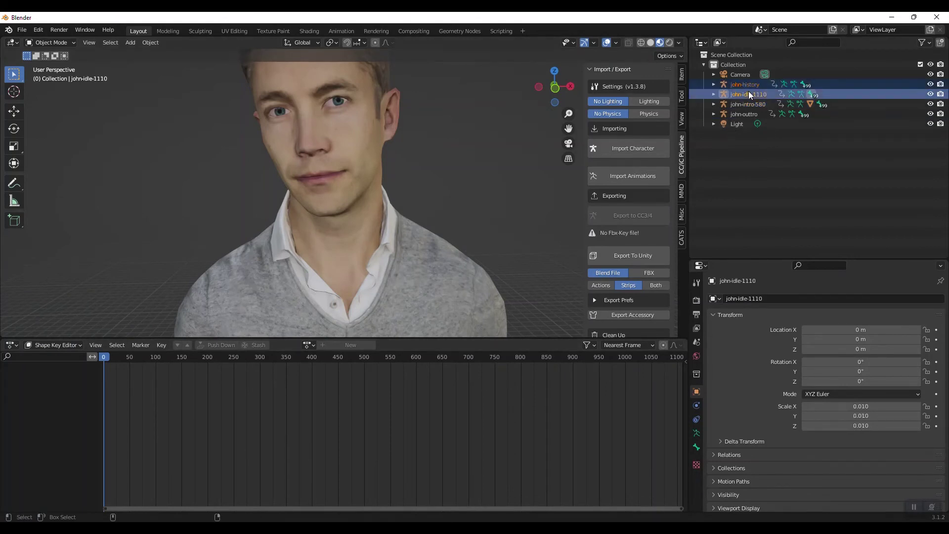
{"action": "left_click", "coordinate": [743, 114], "text": "ctrl"}
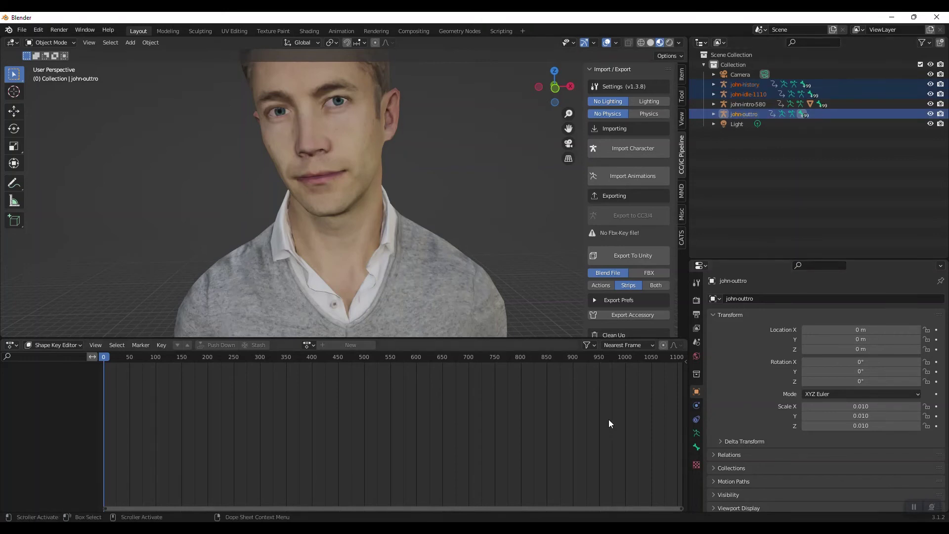
{"action": "left_click", "coordinate": [787, 194]}
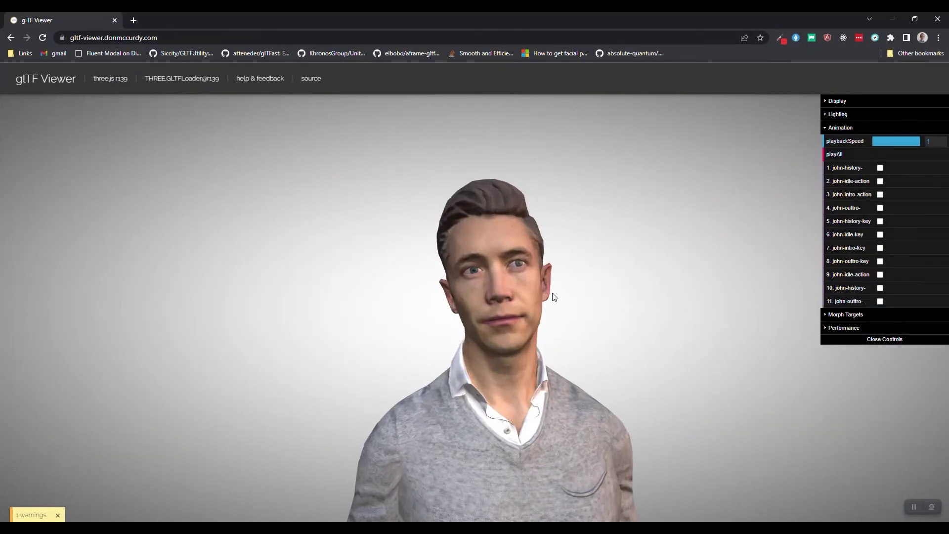
- Return to Blender and delete the leftover john-idle-1110, john-history and john-outtro armatures, keeping only john-intro-580
{"action": "left_click", "coordinate": [892, 19]}
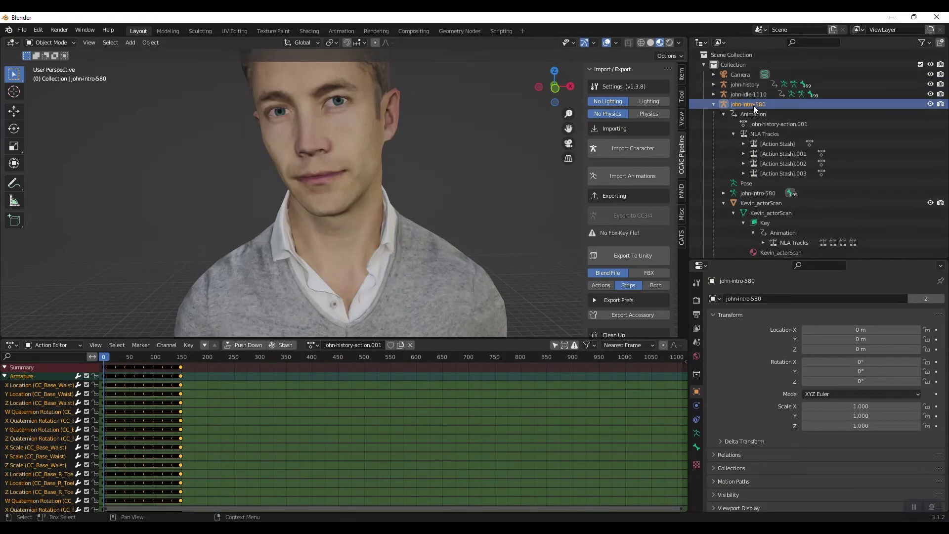
{"action": "left_click", "coordinate": [742, 94]}
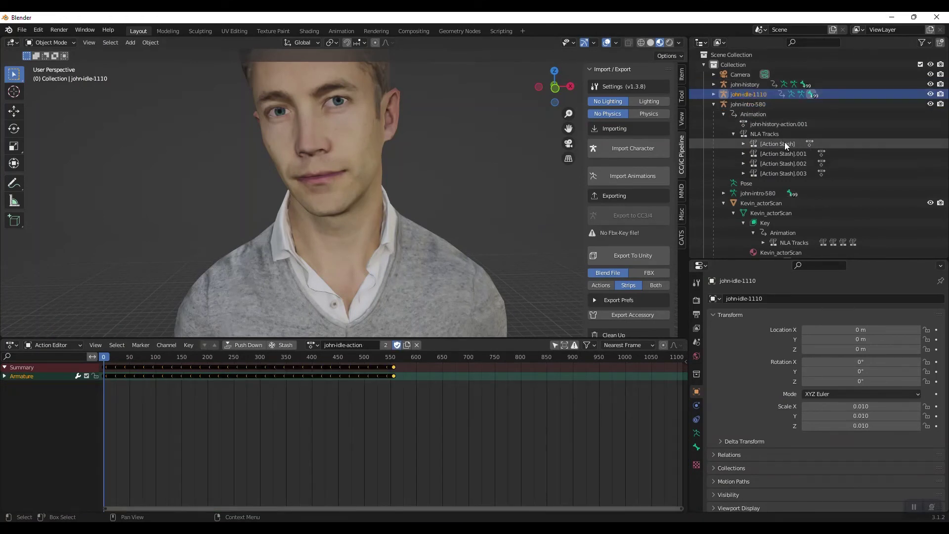
{"action": "key", "text": "Delete"}
{"action": "left_click", "coordinate": [746, 84]}
{"action": "key", "text": "Delete"}
{"action": "scroll", "coordinate": [741, 149], "scroll_direction": "down", "scroll_amount": 2}
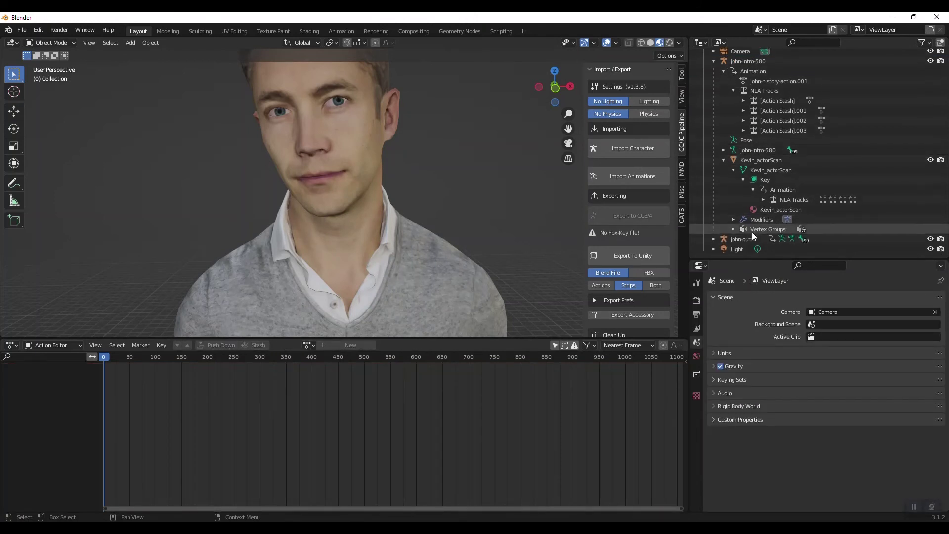
{"action": "left_click", "coordinate": [746, 238]}
{"action": "key", "text": "Delete"}
- Expand the first stashed track under the john-intro-580 armature's NLA tracks and under the mesh's shape keys
{"action": "scroll", "coordinate": [738, 119], "scroll_direction": "up", "scroll_amount": 2}
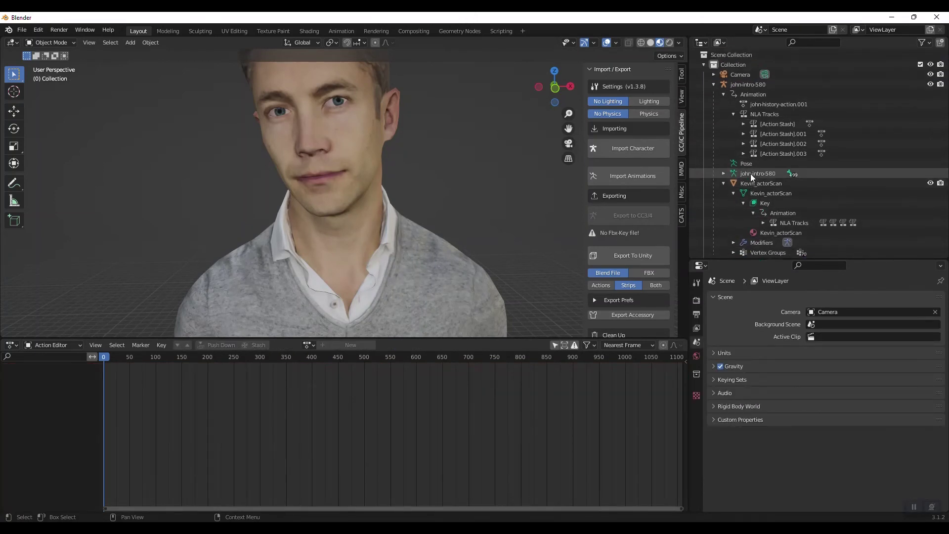
{"action": "left_click", "coordinate": [743, 124]}
{"action": "left_click", "coordinate": [763, 233]}
{"action": "left_click", "coordinate": [773, 242]}
{"action": "scroll", "coordinate": [791, 238], "scroll_direction": "down", "scroll_amount": 3}
{"action": "scroll", "coordinate": [815, 217], "scroll_direction": "up", "scroll_amount": 3}
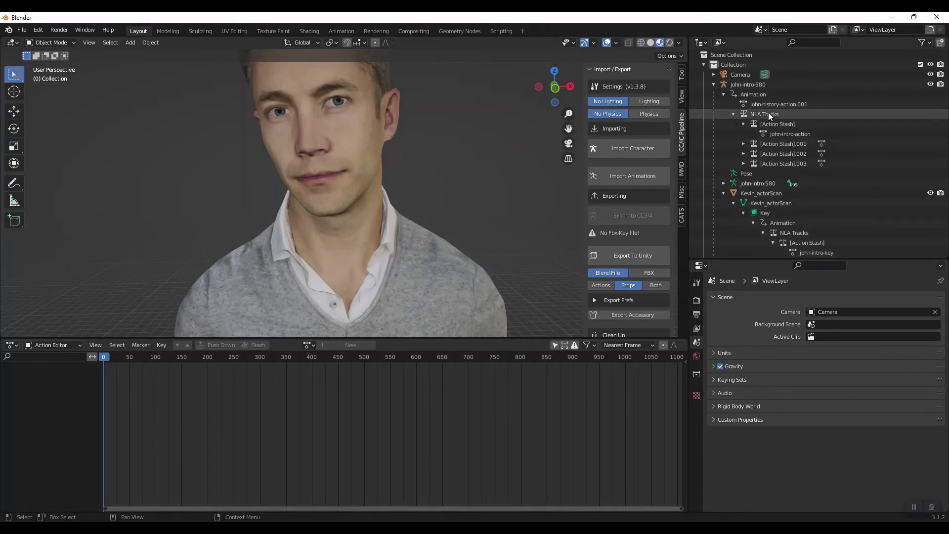
- Select the john-intro-580 armature and unlink its active john-history-action.001 in the Action Editor
{"action": "left_click", "coordinate": [748, 85]}
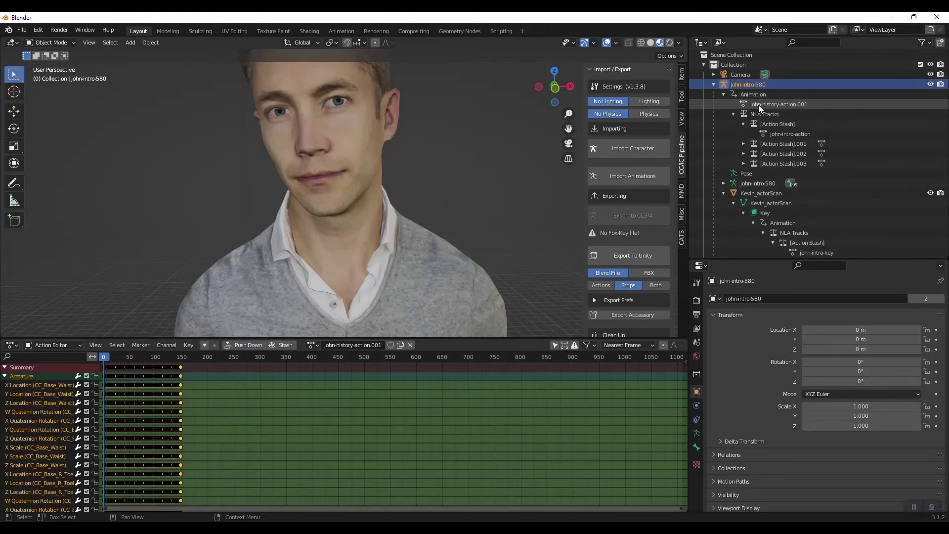
{"action": "left_click", "coordinate": [74, 345]}
{"action": "left_click", "coordinate": [80, 346]}
{"action": "left_click", "coordinate": [409, 345]}
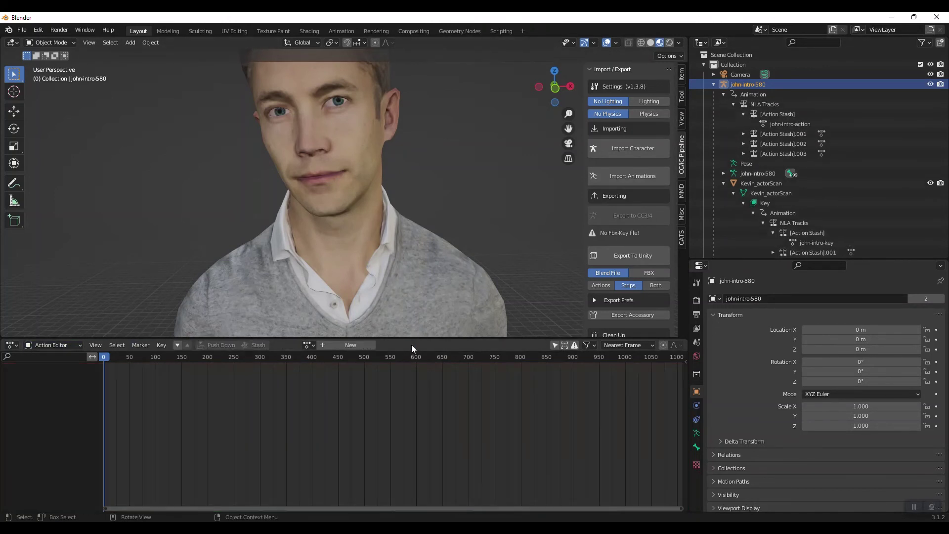
- Expand the armature's remaining stashed tracks and compare the body action names with the stashed shape key tracks on Kevin_actorScan
{"action": "left_click", "coordinate": [744, 134]}
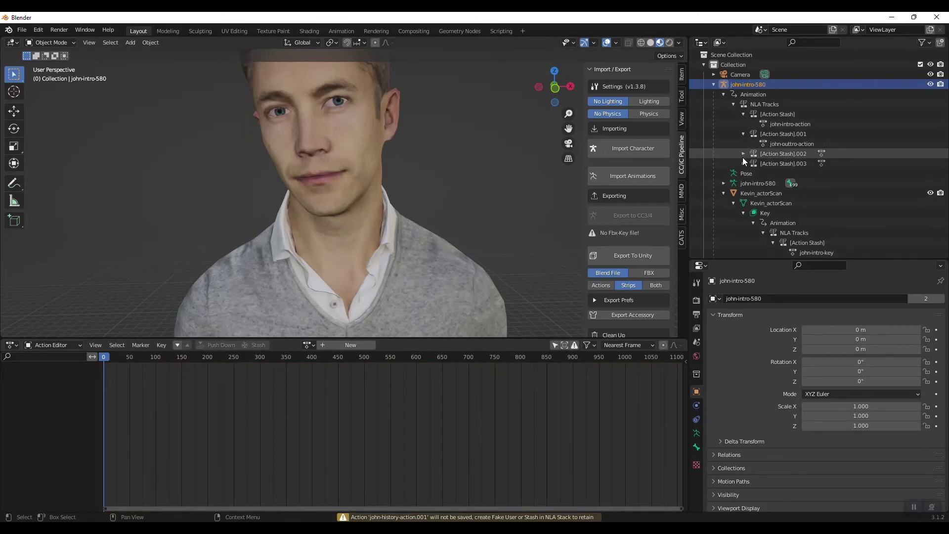
{"action": "left_click", "coordinate": [743, 153]}
{"action": "left_click", "coordinate": [742, 171]}
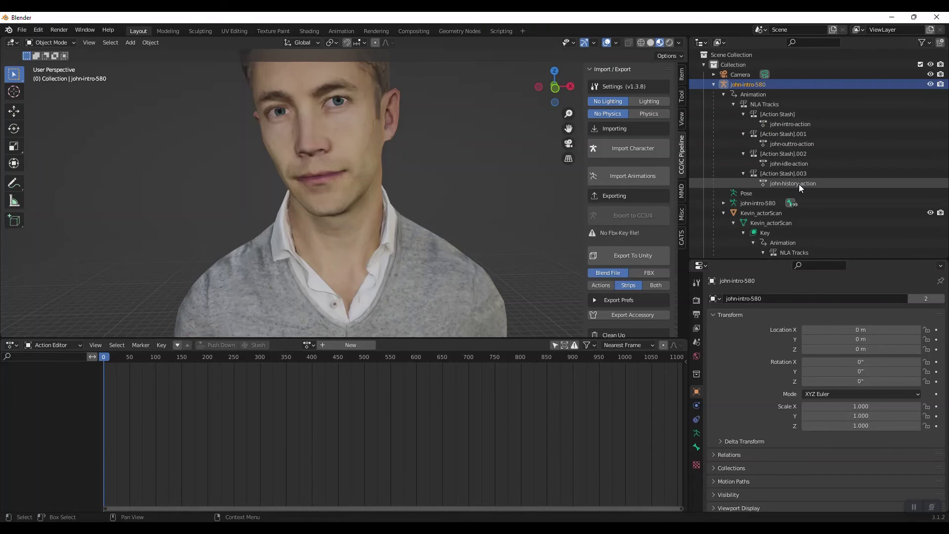
{"action": "scroll", "coordinate": [799, 184], "scroll_direction": "down", "scroll_amount": 4}
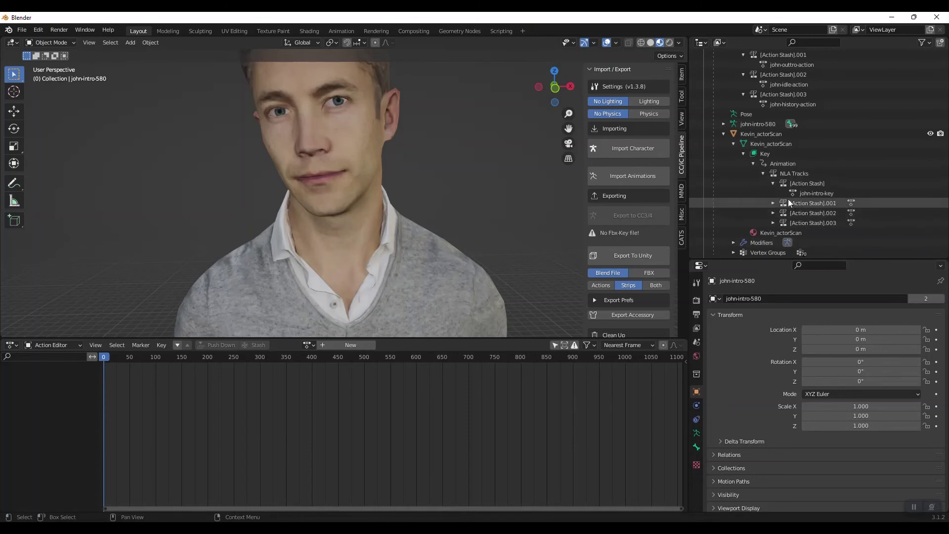
{"action": "scroll", "coordinate": [780, 207], "scroll_direction": "up", "scroll_amount": 4}
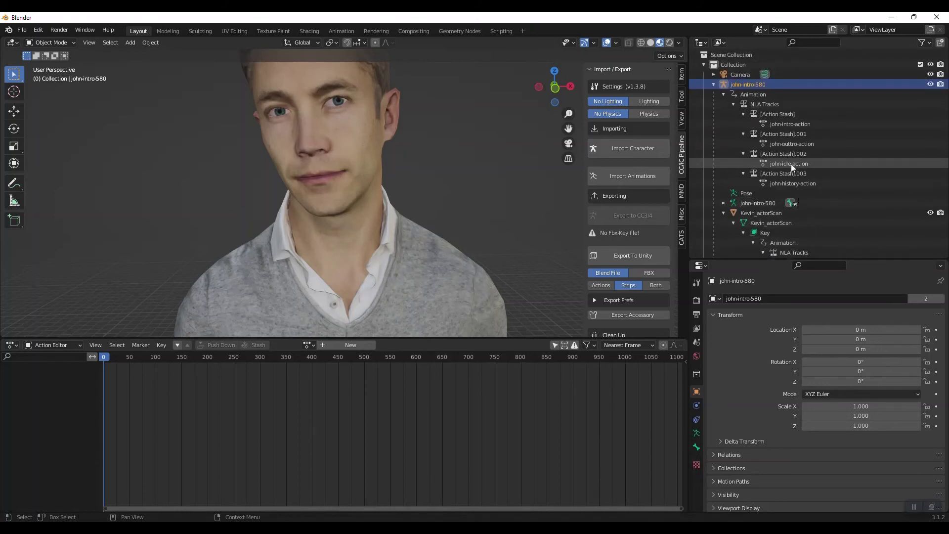
{"action": "scroll", "coordinate": [811, 211], "scroll_direction": "down", "scroll_amount": 3}
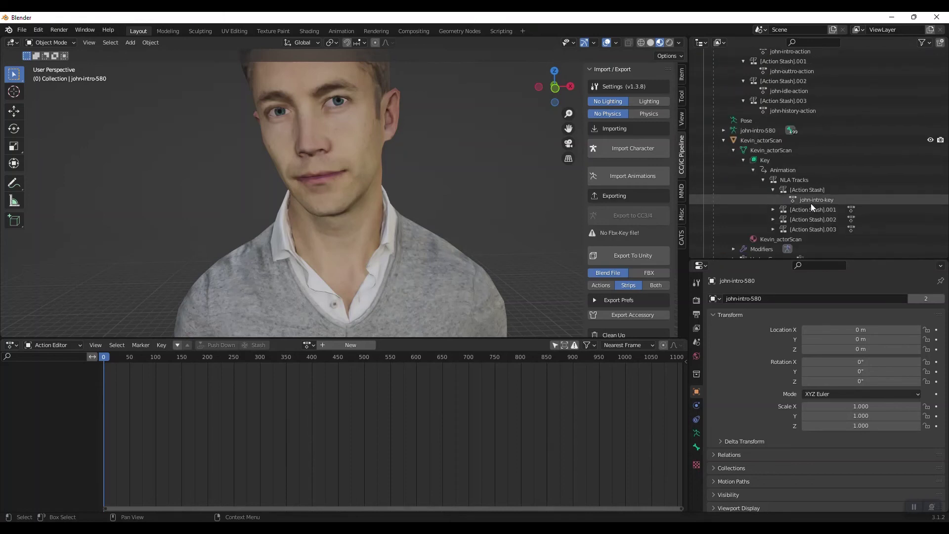
{"action": "scroll", "coordinate": [811, 211], "scroll_direction": "up", "scroll_amount": 3}
- Export the cleaned-up scene as glTF 2.0, overwriting john all blender.glb in the test7 folder
{"action": "left_click", "coordinate": [22, 30]}
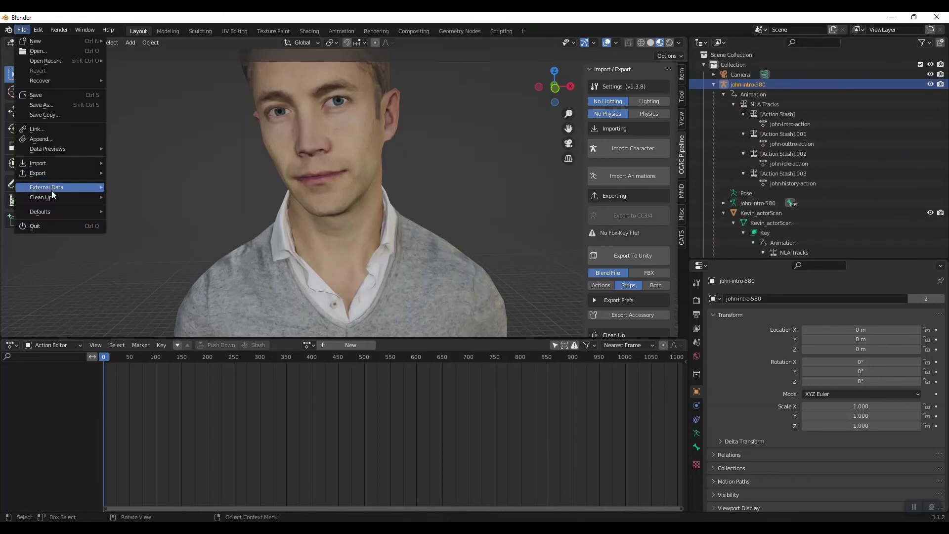
{"action": "mouse_move", "coordinate": [48, 174]}
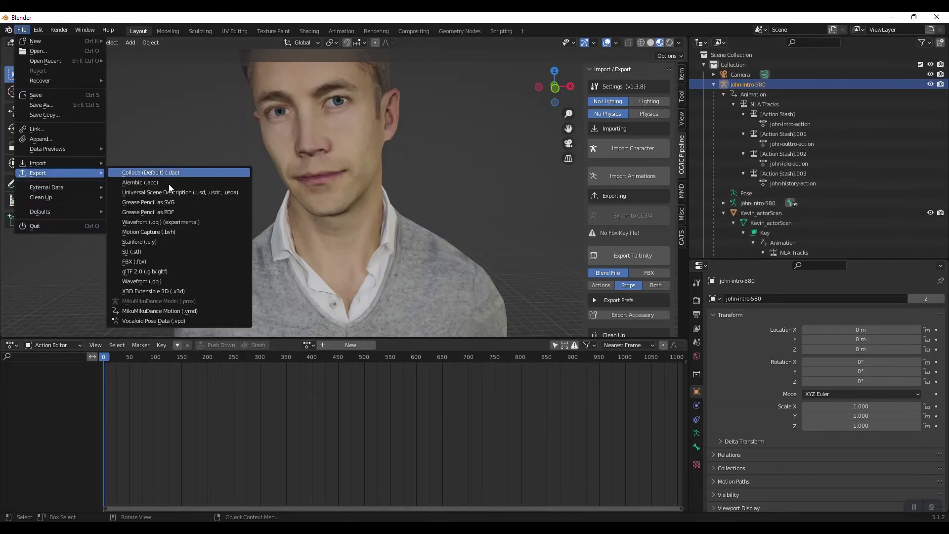
{"action": "left_click", "coordinate": [154, 272]}
{"action": "left_click", "coordinate": [241, 177]}
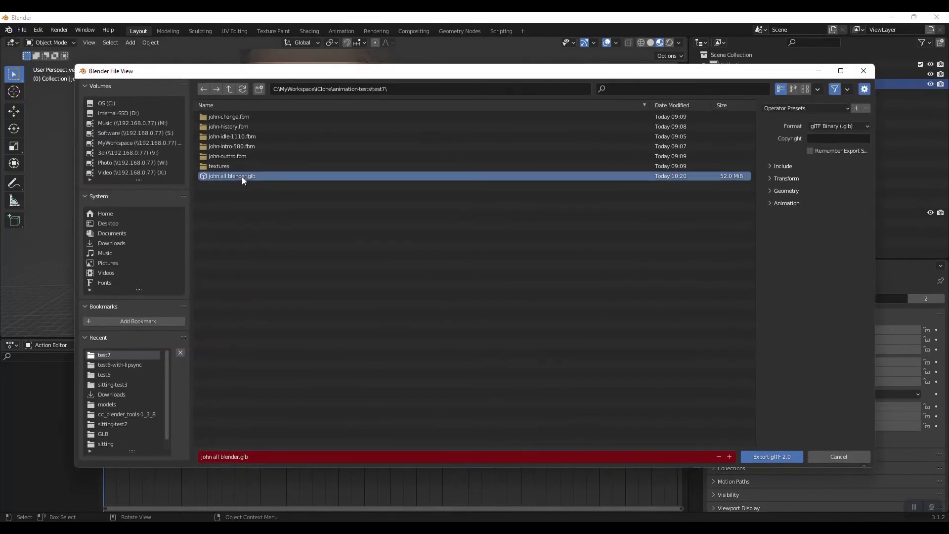
{"action": "left_click", "coordinate": [757, 457]}
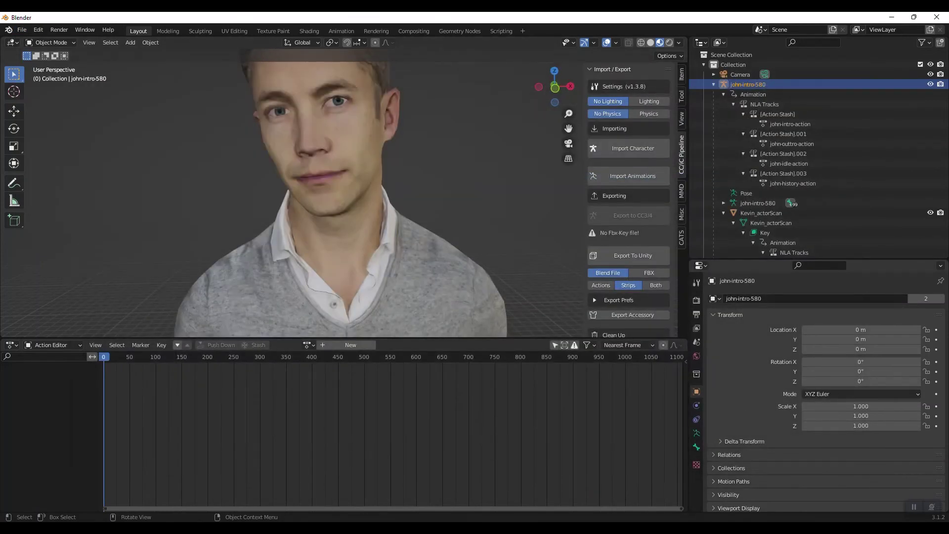
- Switch to glTF Viewer in the browser, reload it and load the new john all blender.glb from the test7 folder
{"action": "left_click", "coordinate": [267, 482]}
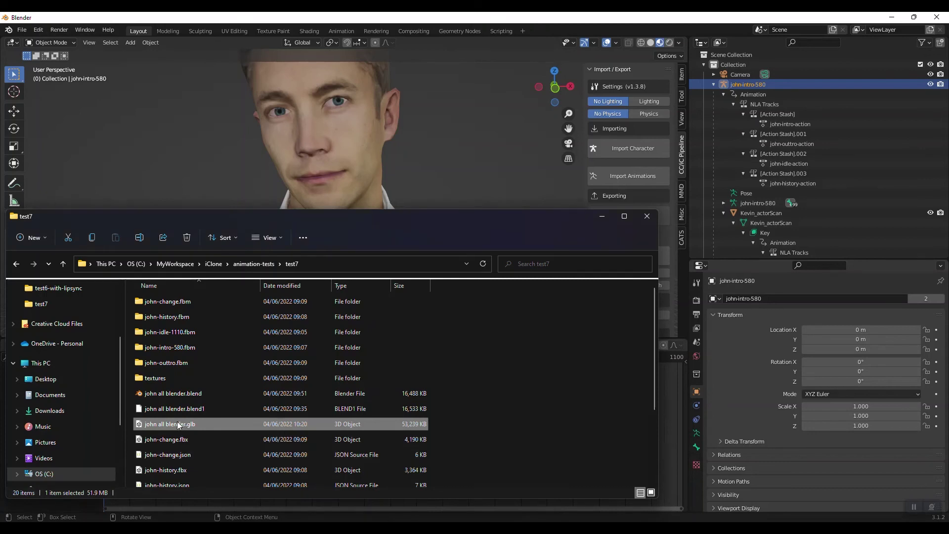
{"action": "left_click_drag", "start_coordinate": [230, 216], "coordinate": [233, 89]}
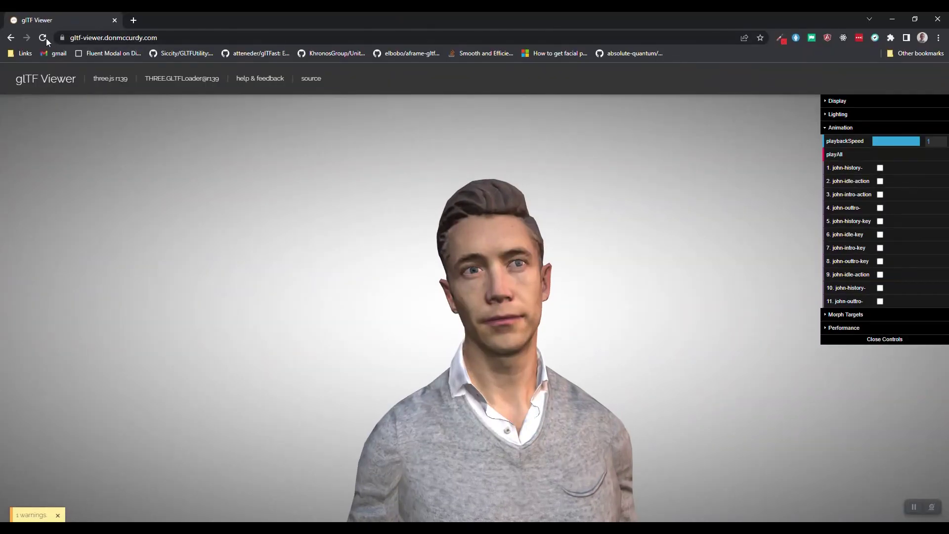
{"action": "left_click", "coordinate": [46, 37]}
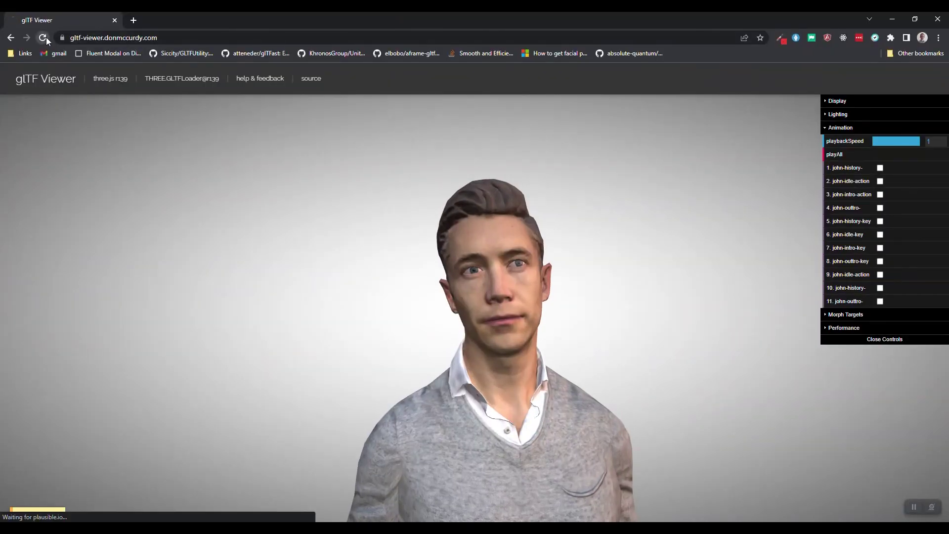
{"action": "left_click_drag", "start_coordinate": [308, 20], "coordinate": [308, 37]}
{"action": "left_click", "coordinate": [94, 127]}
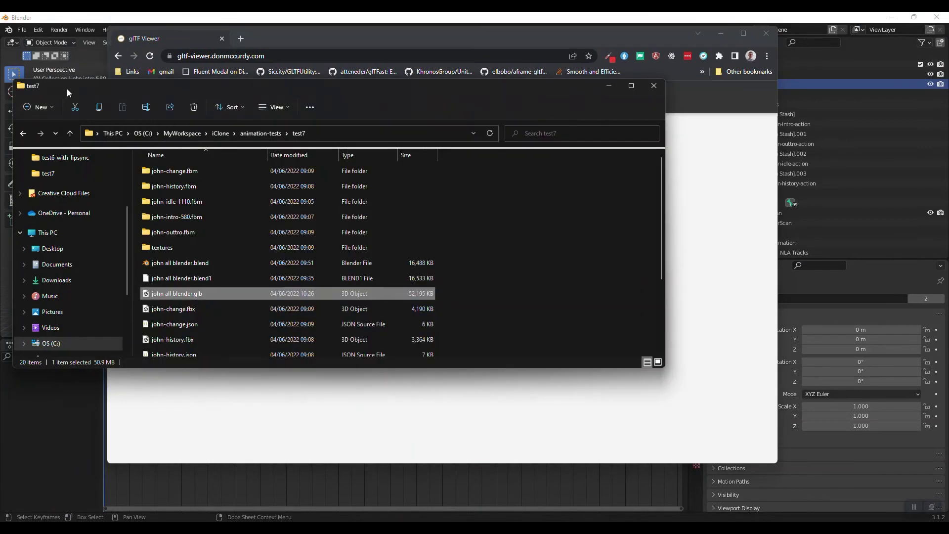
{"action": "left_click_drag", "start_coordinate": [177, 291], "coordinate": [350, 426]}
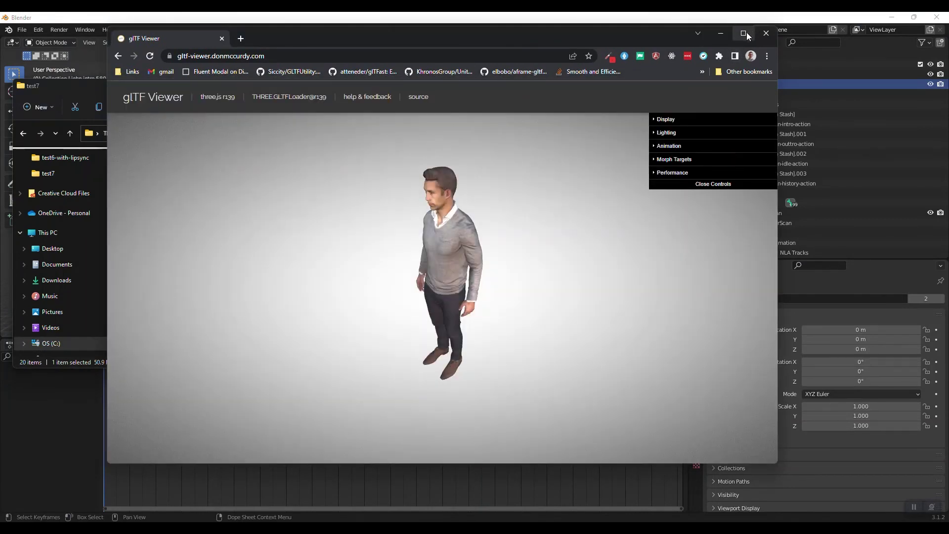
{"action": "left_click", "coordinate": [743, 33]}
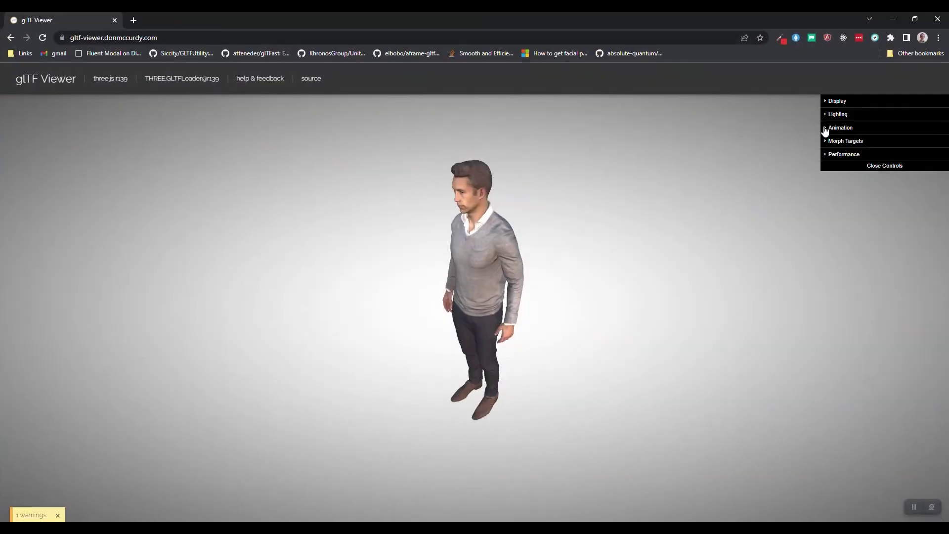
- Expand the animation list and preview the history, idle and intro body actions, pairing john-intro-action with john-intro-key
{"action": "left_click", "coordinate": [827, 129]}
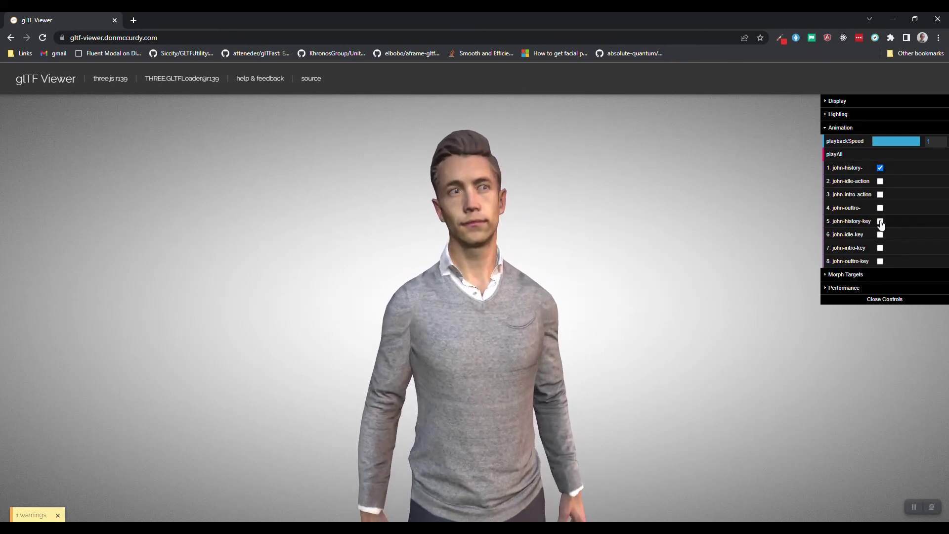
{"action": "left_click", "coordinate": [879, 181]}
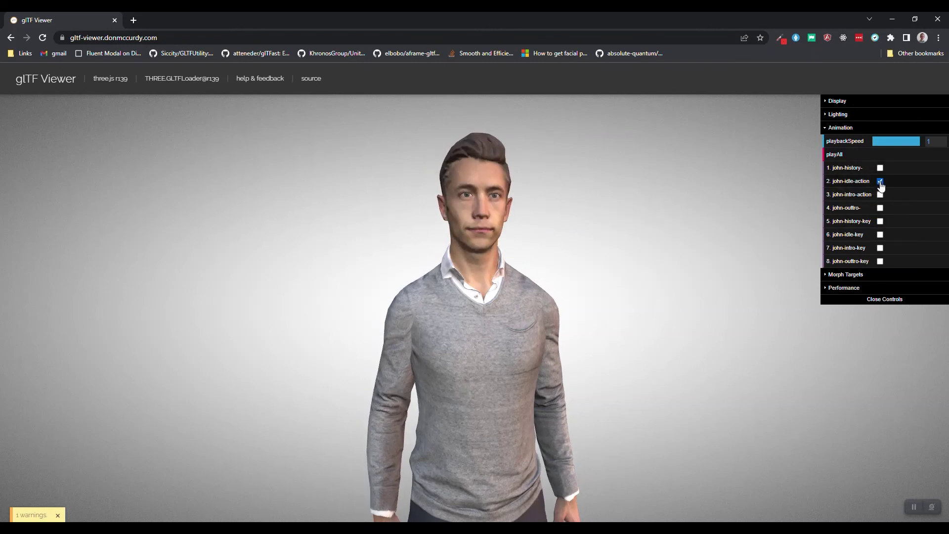
{"action": "left_click", "coordinate": [879, 235]}
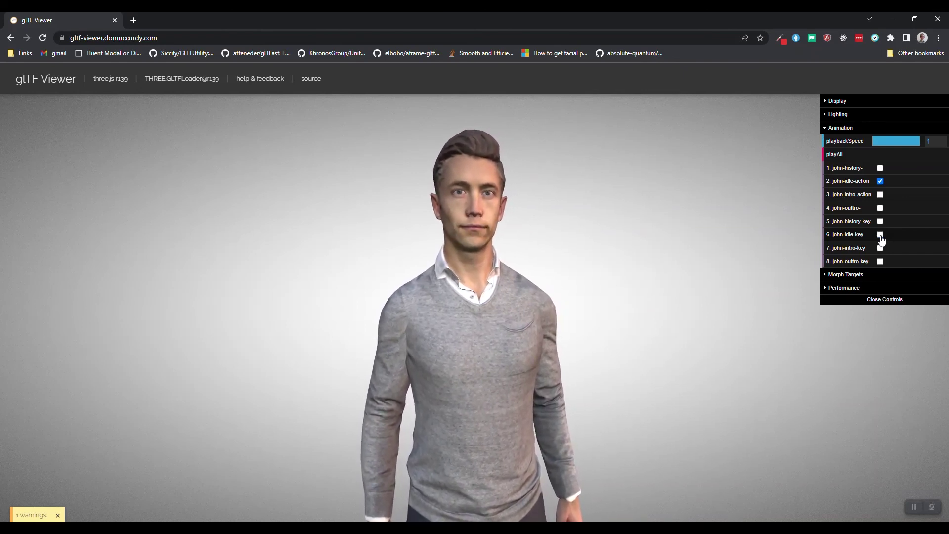
{"action": "left_click", "coordinate": [880, 194]}
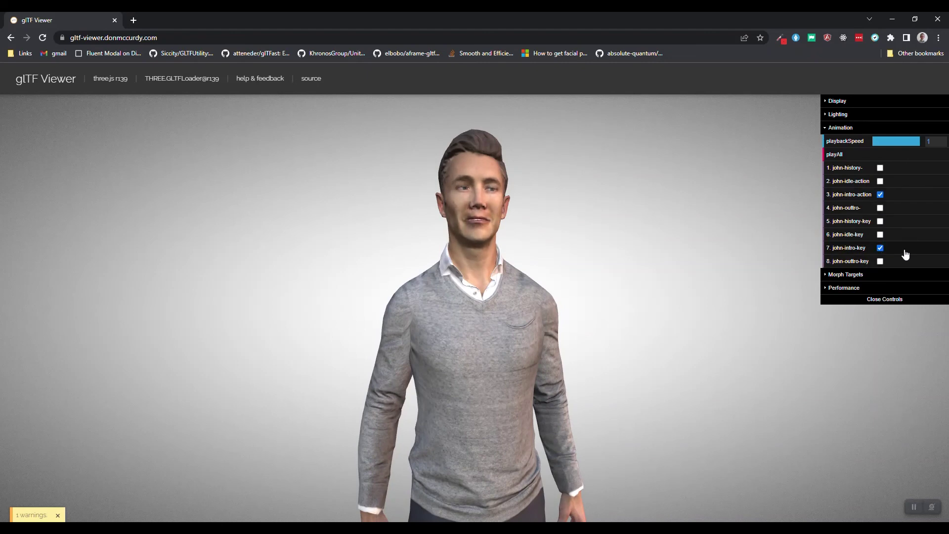
{"action": "left_click", "coordinate": [880, 195]}
{"action": "left_click", "coordinate": [880, 248]}
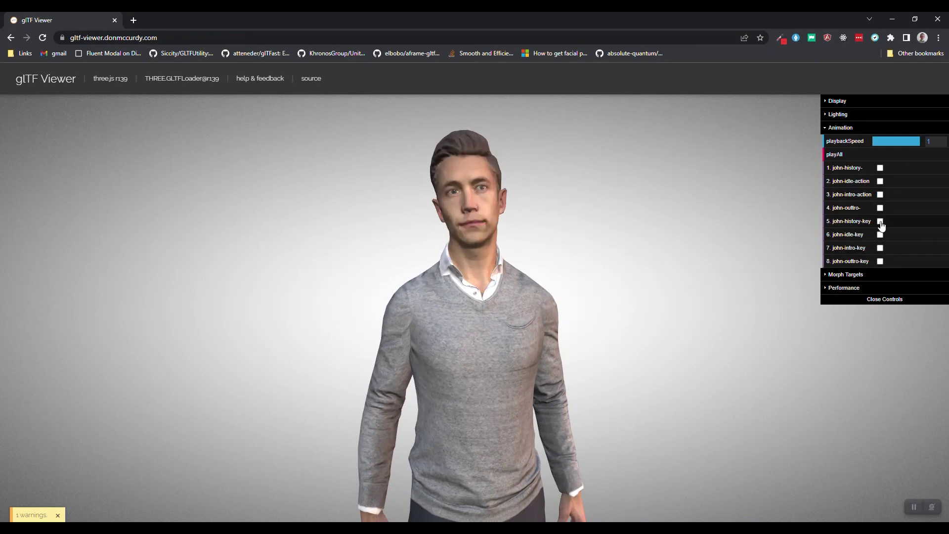
- Preview john-idle-action with john-idle-key and with john-intro-key, and try blending in john-intro-action
{"action": "left_click", "coordinate": [880, 181]}
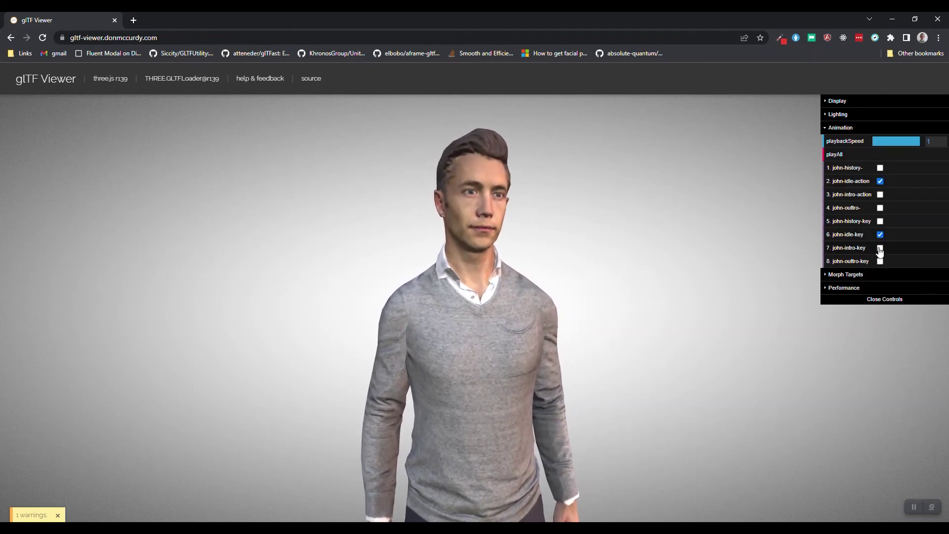
{"action": "left_click", "coordinate": [880, 247]}
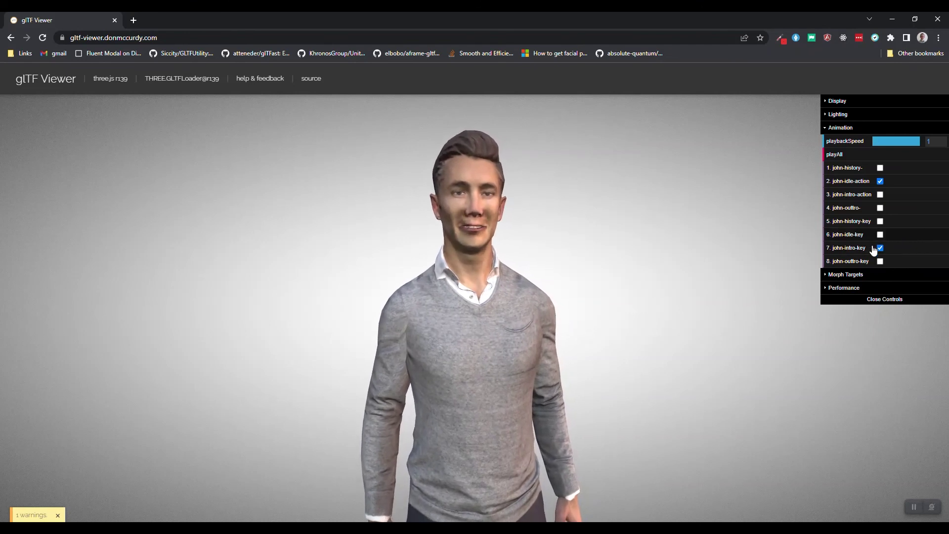
{"action": "left_click", "coordinate": [880, 195]}
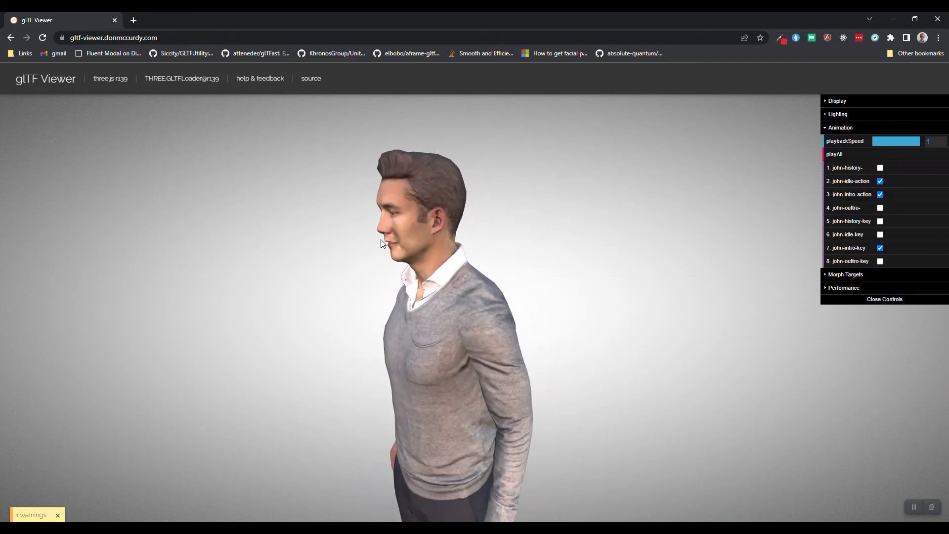
{"action": "left_click", "coordinate": [880, 194]}
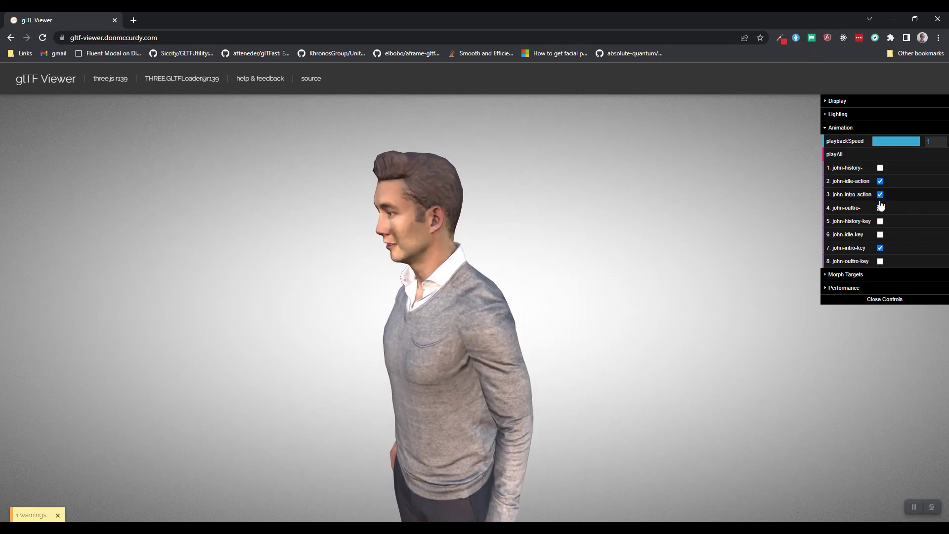
{"action": "left_click", "coordinate": [880, 181]}
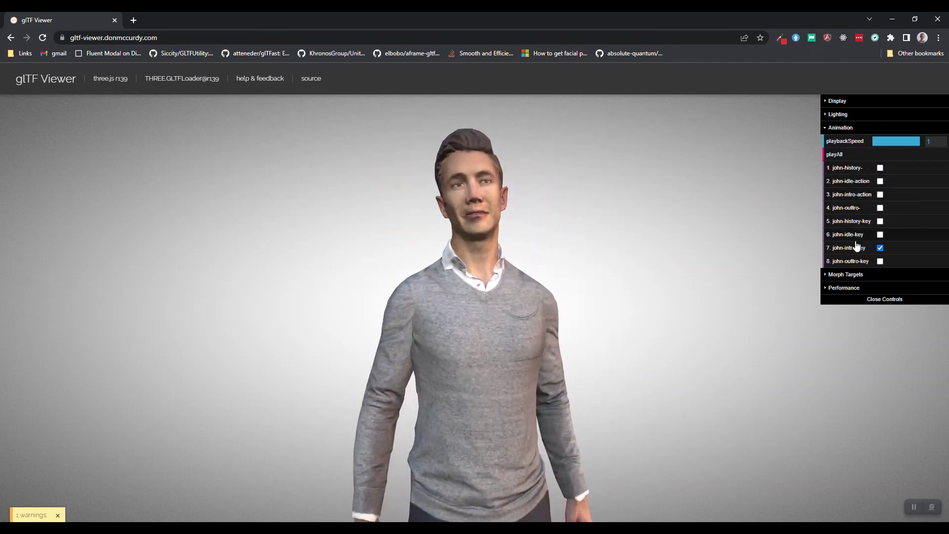
- Preview the john-idle-key and john-history-key facial animations without any body action and turn all animations off
{"action": "left_click", "coordinate": [880, 248]}
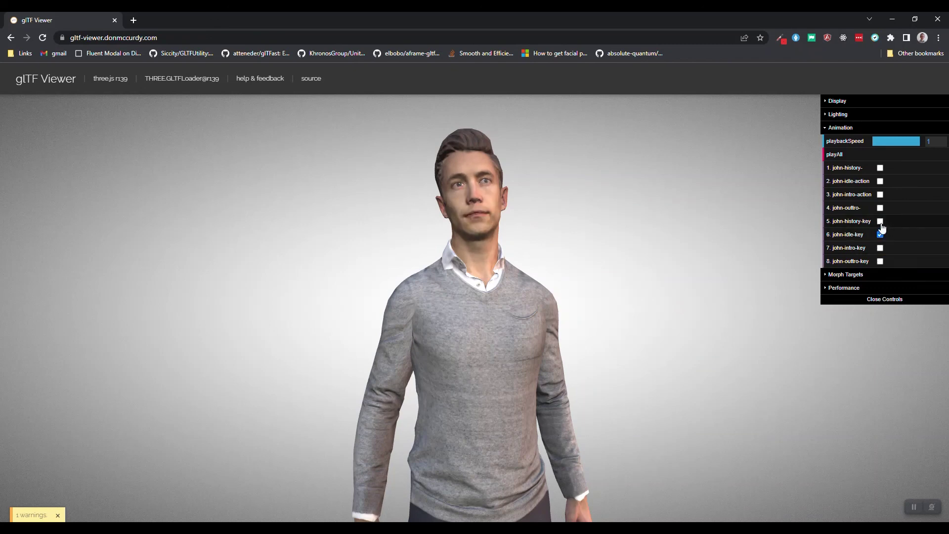
{"action": "left_click", "coordinate": [880, 221]}
{"action": "left_click", "coordinate": [880, 221]}
{"action": "left_click", "coordinate": [880, 235]}
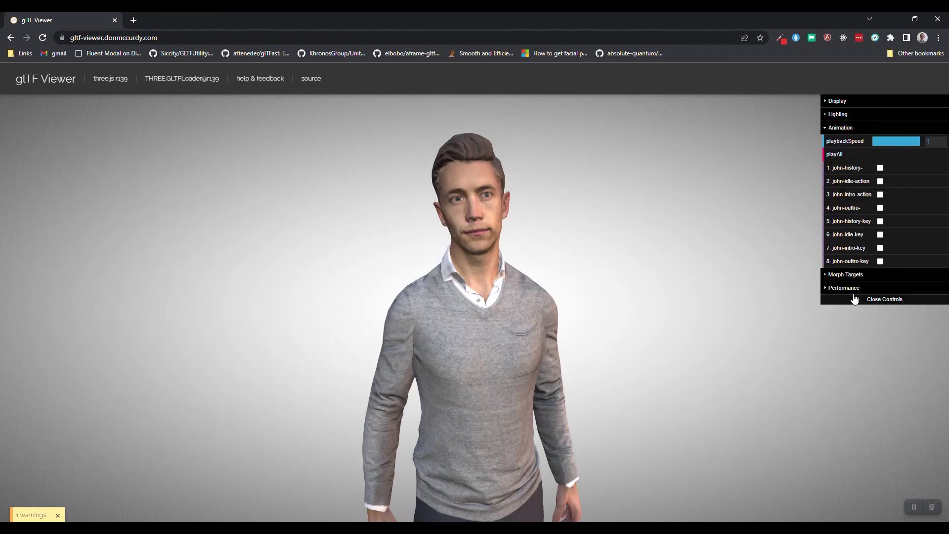
- Switch back to Blender, select Kevin_actorScan's john-intro-key strip and display the mesh's shape key channels in the Shape Key Editor
{"action": "left_click", "coordinate": [257, 500]}
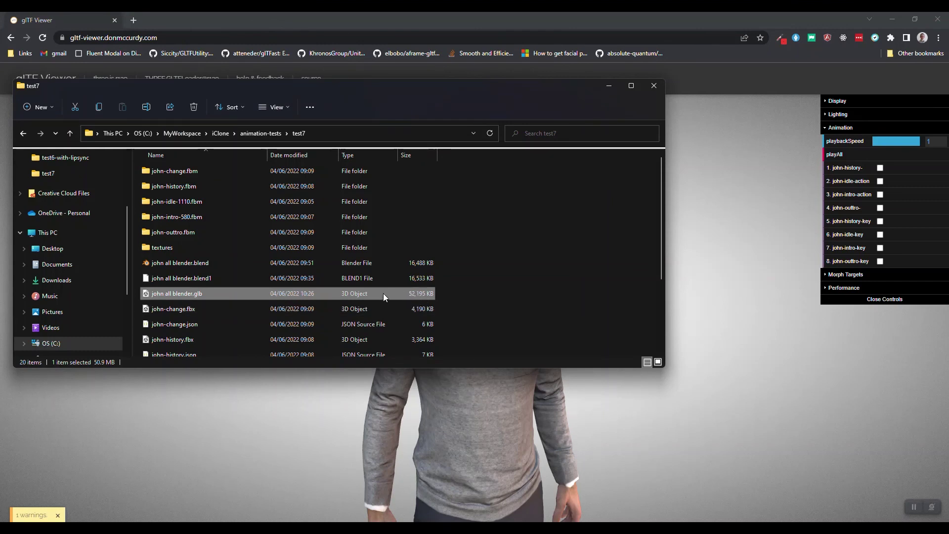
{"action": "left_click", "coordinate": [647, 528]}
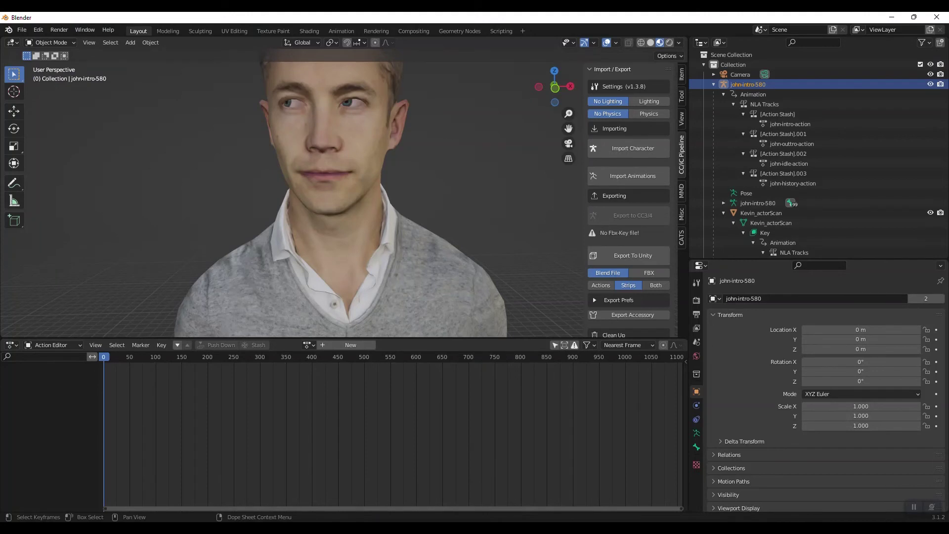
{"action": "scroll", "coordinate": [840, 229], "scroll_direction": "down", "scroll_amount": 5}
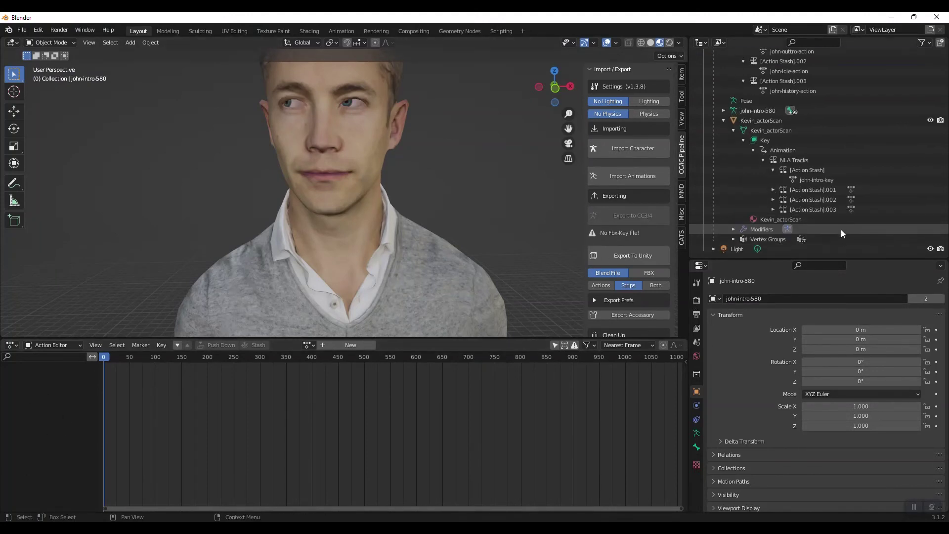
{"action": "left_click", "coordinate": [807, 179]}
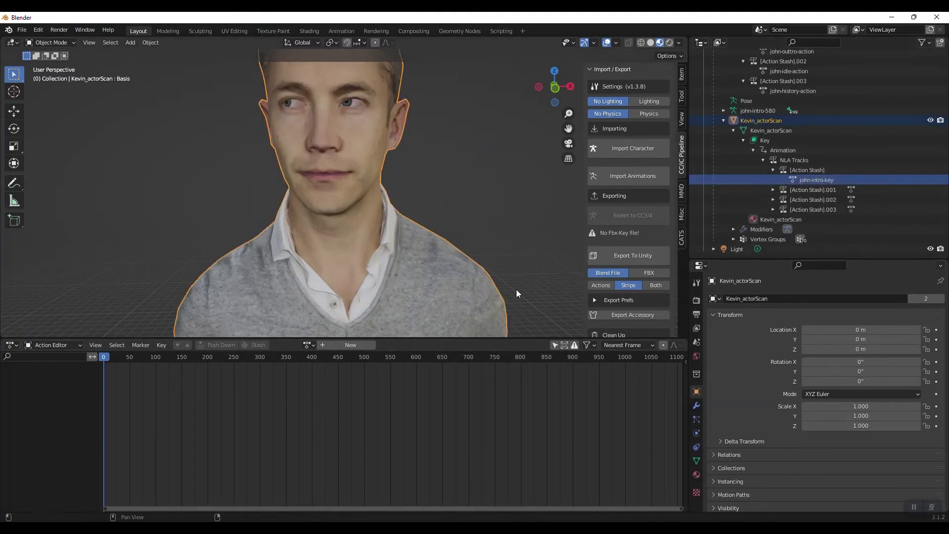
{"action": "left_click", "coordinate": [73, 344]}
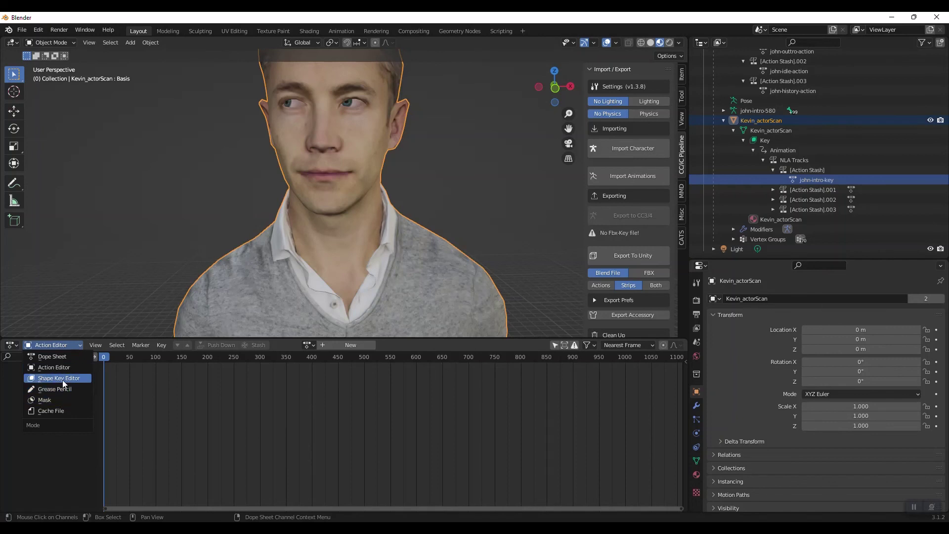
{"action": "left_click", "coordinate": [63, 383]}
{"action": "scroll", "coordinate": [13, 424], "scroll_direction": "down", "scroll_amount": 15}
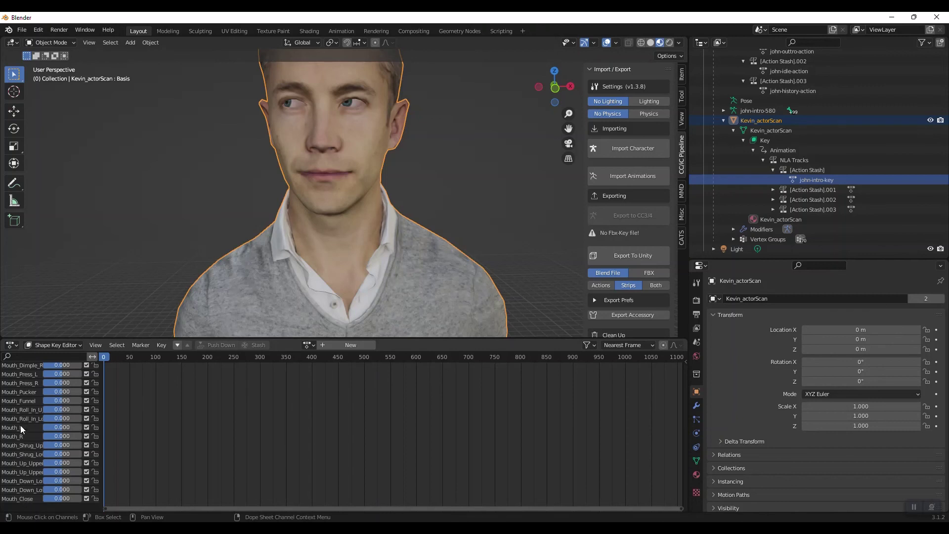
{"action": "scroll", "coordinate": [15, 447], "scroll_direction": "up", "scroll_amount": 8}
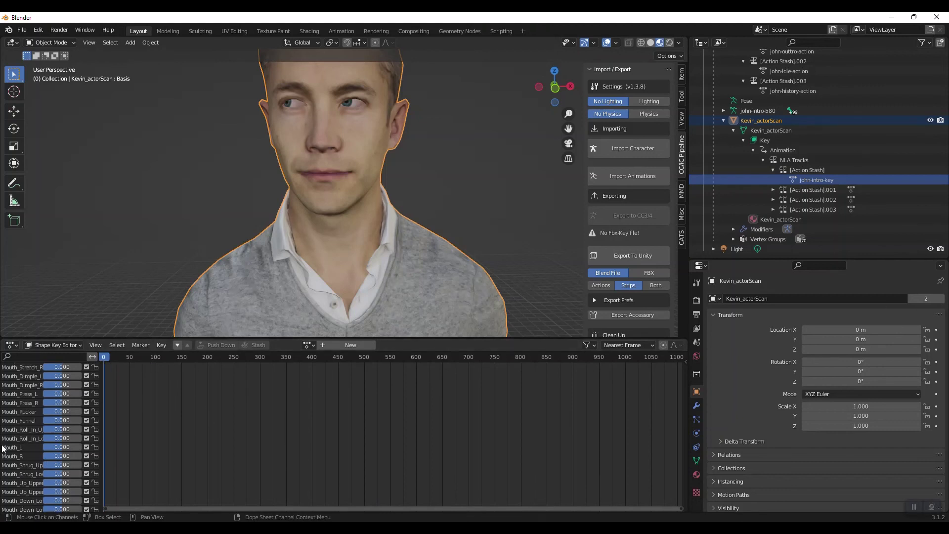
{"action": "scroll", "coordinate": [15, 444], "scroll_direction": "up", "scroll_amount": 8}
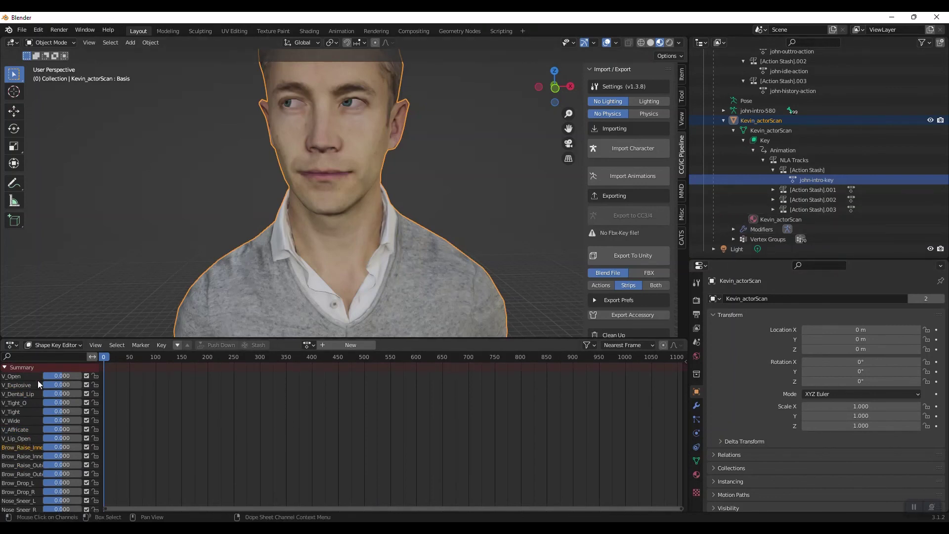
- Assign the john-idle-key action to Kevin_actorScan's shape keys, review its keyed channels, scrub the animation and return to frame 0
{"action": "left_click", "coordinate": [309, 345]}
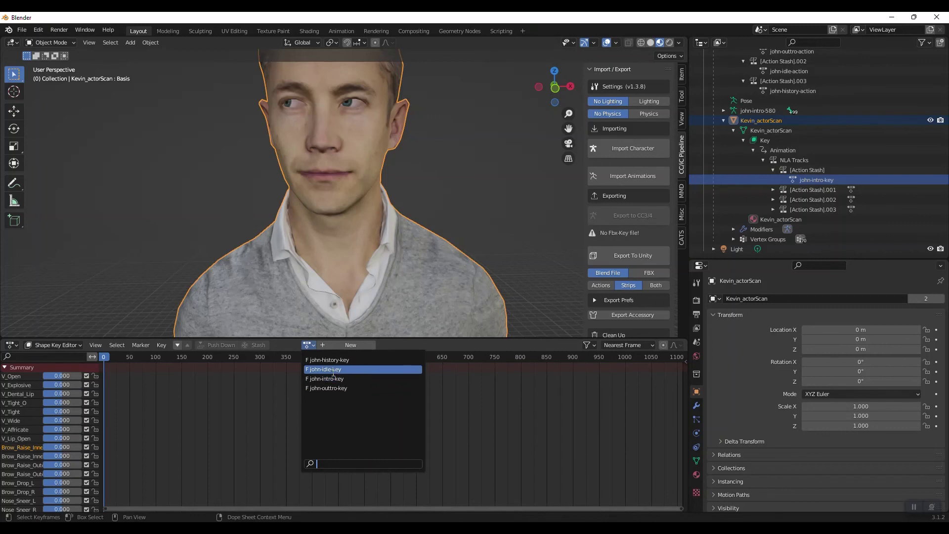
{"action": "left_click", "coordinate": [327, 369]}
{"action": "scroll", "coordinate": [129, 472], "scroll_direction": "down", "scroll_amount": 3}
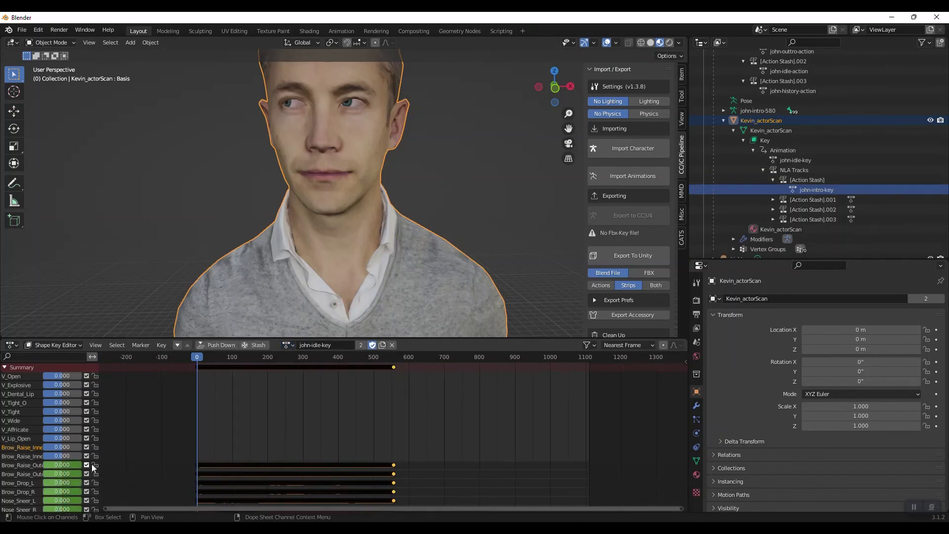
{"action": "scroll", "coordinate": [55, 465], "scroll_direction": "down", "scroll_amount": 8}
{"action": "scroll", "coordinate": [39, 468], "scroll_direction": "down", "scroll_amount": 6}
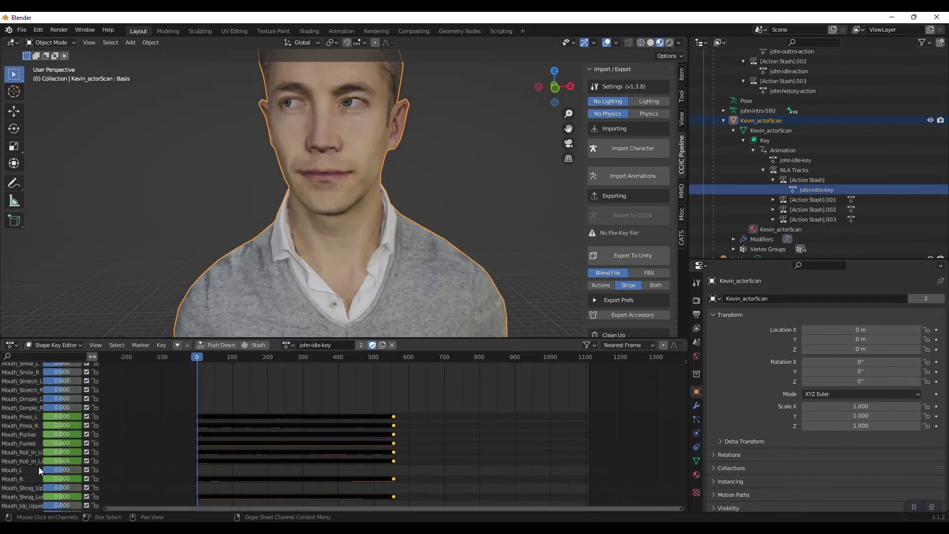
{"action": "scroll", "coordinate": [34, 466], "scroll_direction": "up", "scroll_amount": 14}
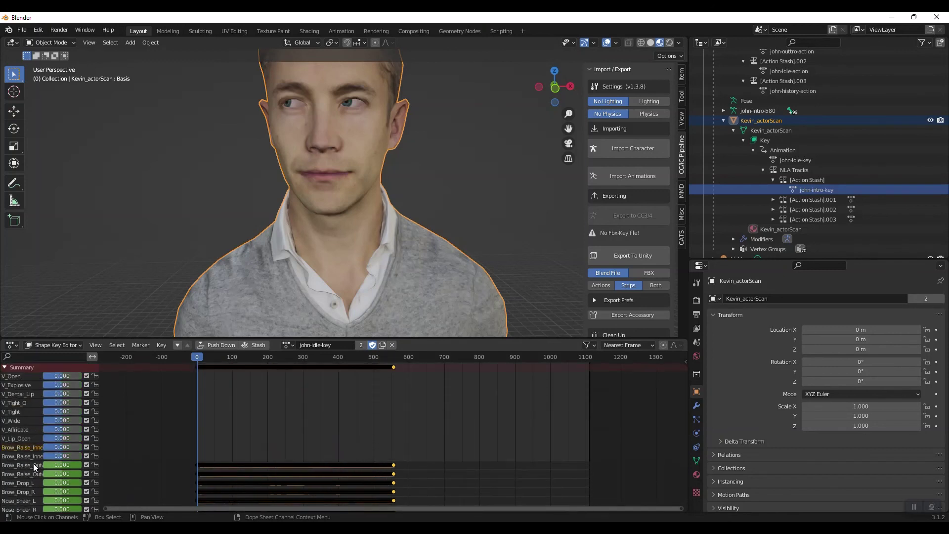
{"action": "left_click_drag", "start_coordinate": [199, 359], "coordinate": [405, 361]}
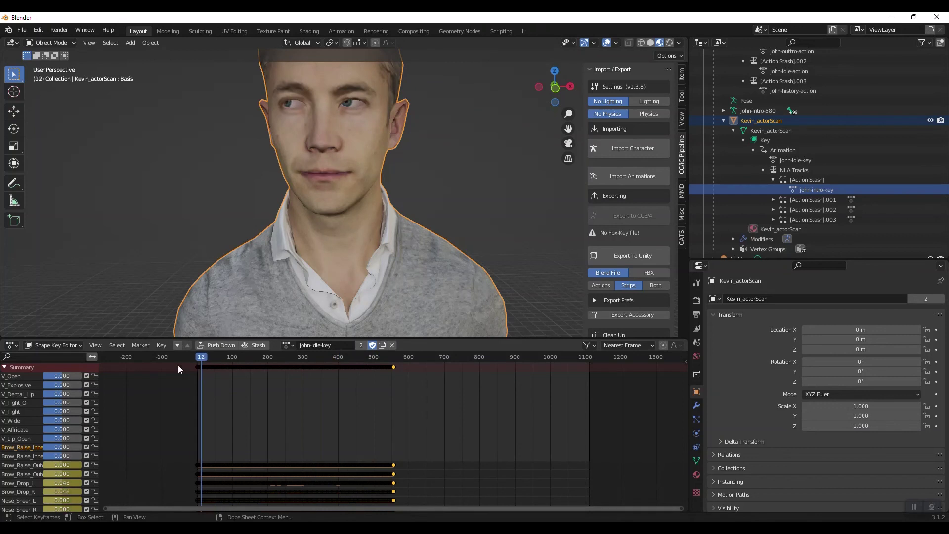
{"action": "key", "text": "shift+Left"}
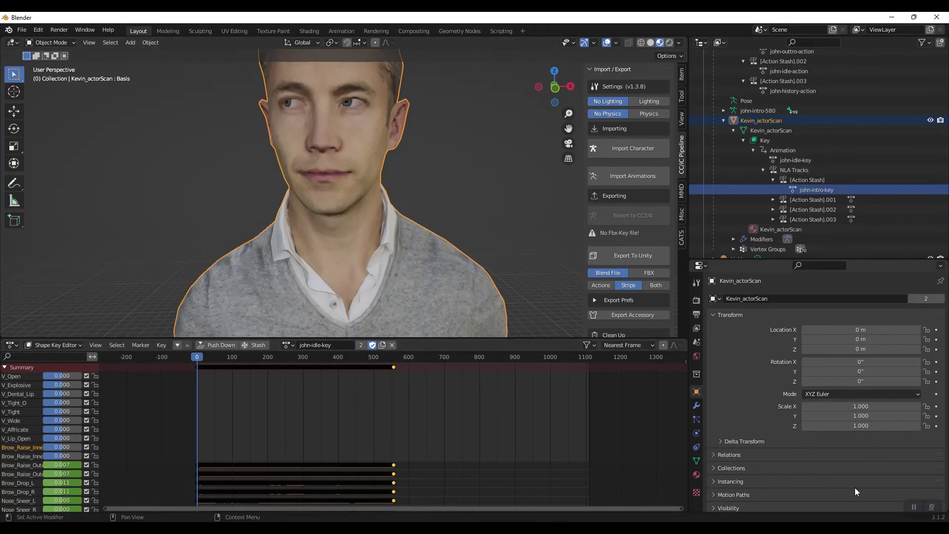